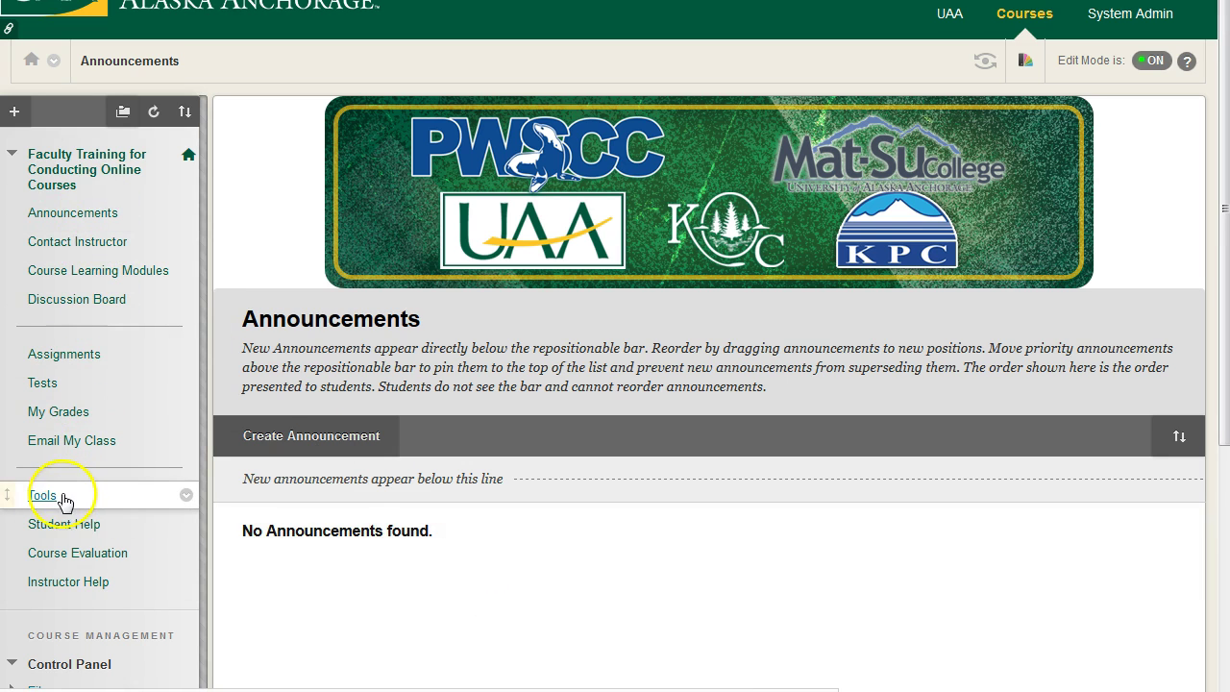
Step: Go through the course's Tools page to the Blackboard Collaborate session list
{"action": "left_click", "coordinate": [53, 497]}
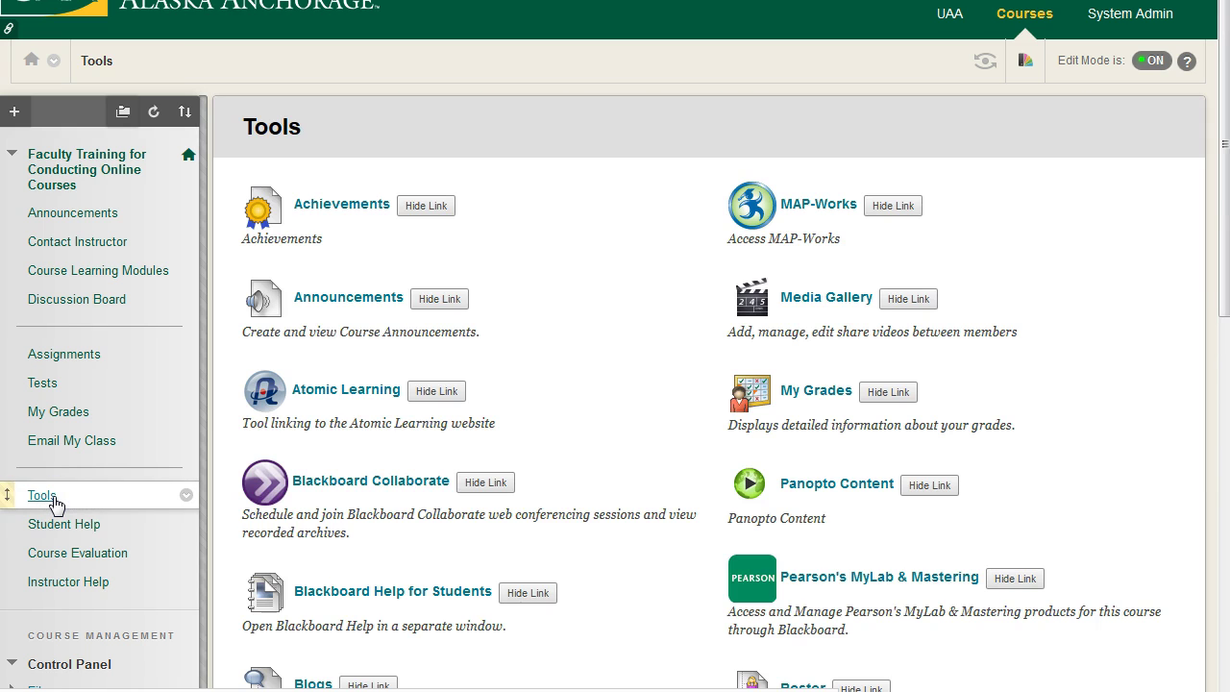
{"action": "left_click", "coordinate": [356, 488]}
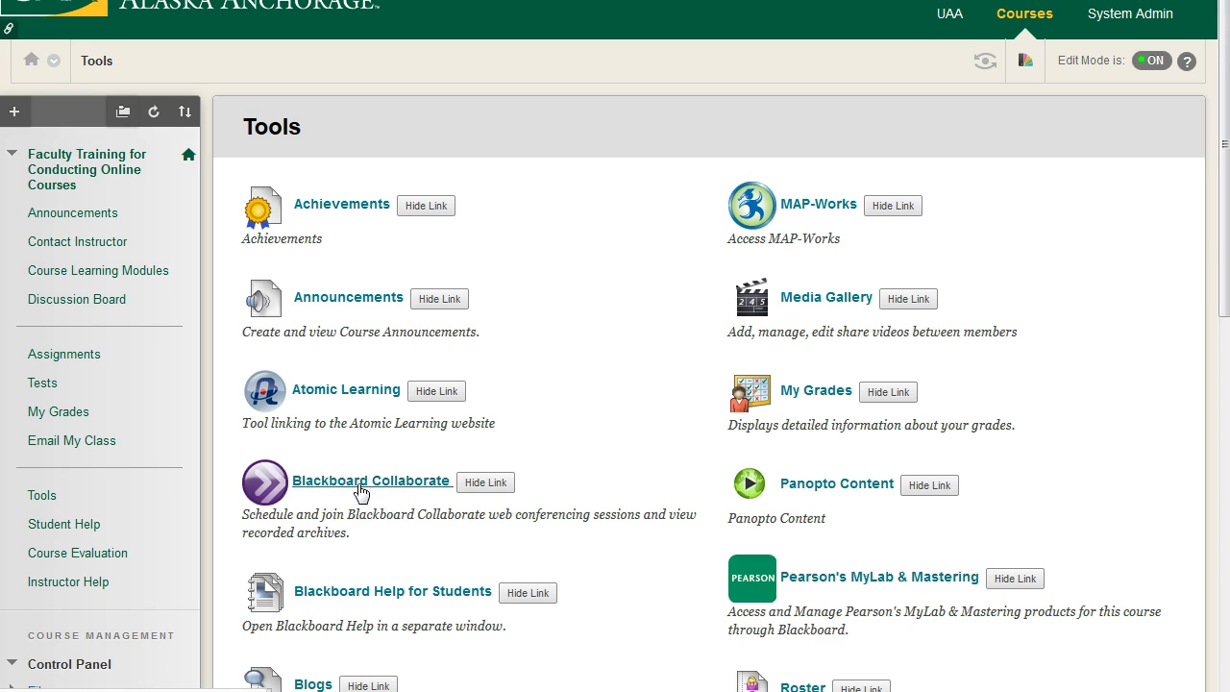
{"action": "left_click", "coordinate": [363, 185]}
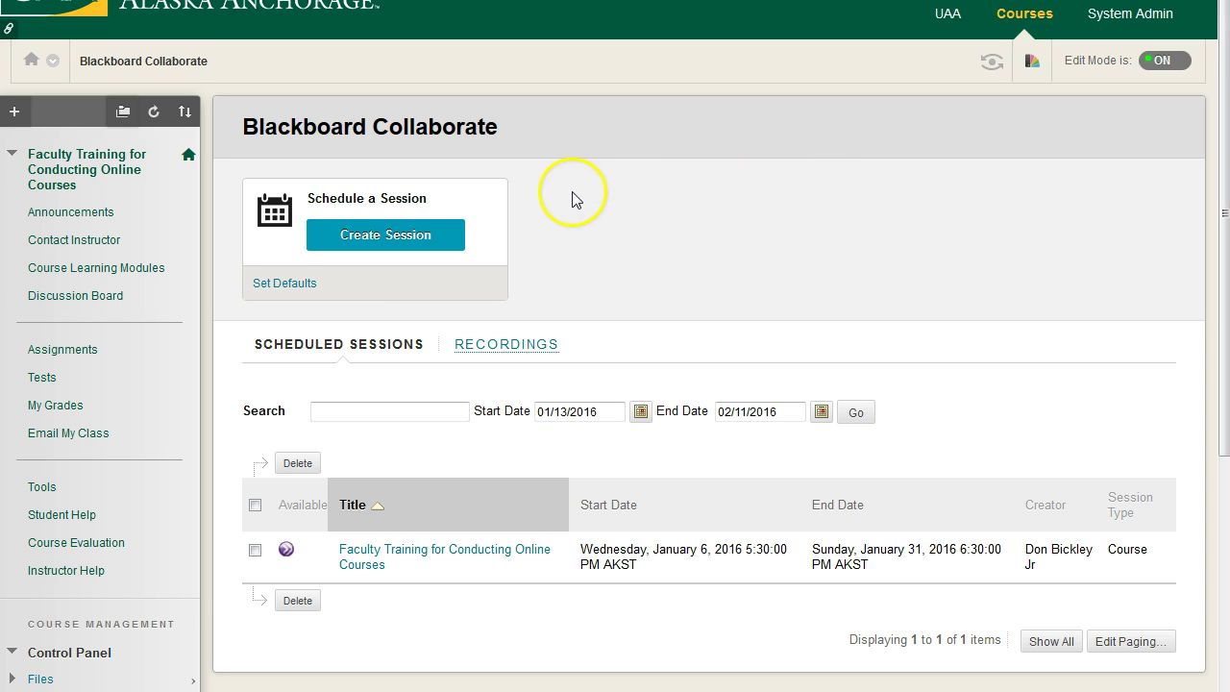
Step: Add a user-available 'Blackboard Collaborate' Scheduling Manager tool link, placed below Course Learning Modules
{"action": "left_click", "coordinate": [16, 113]}
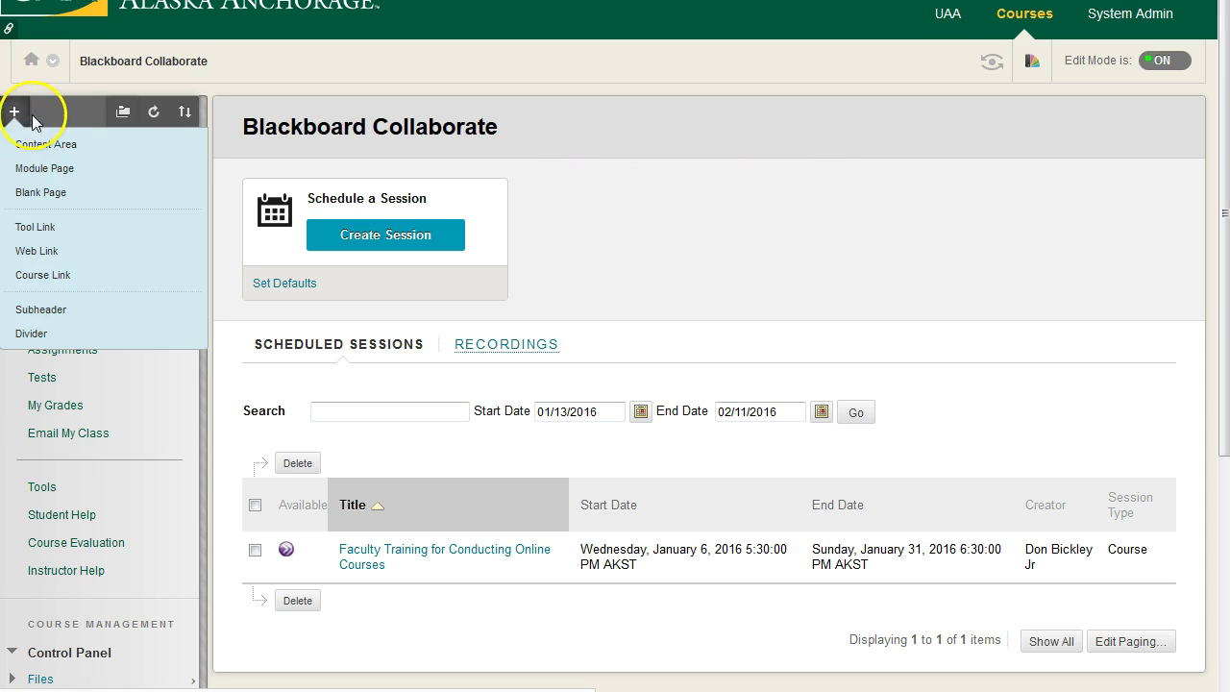
{"action": "left_click", "coordinate": [14, 112]}
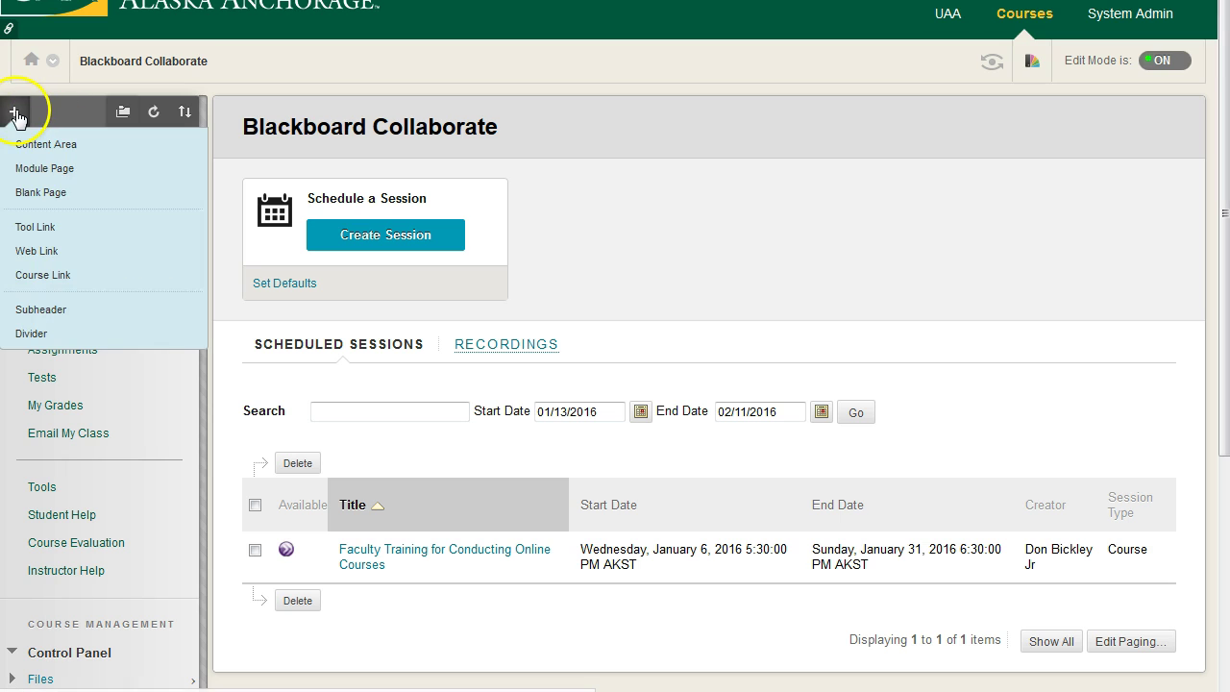
{"action": "left_click", "coordinate": [38, 229]}
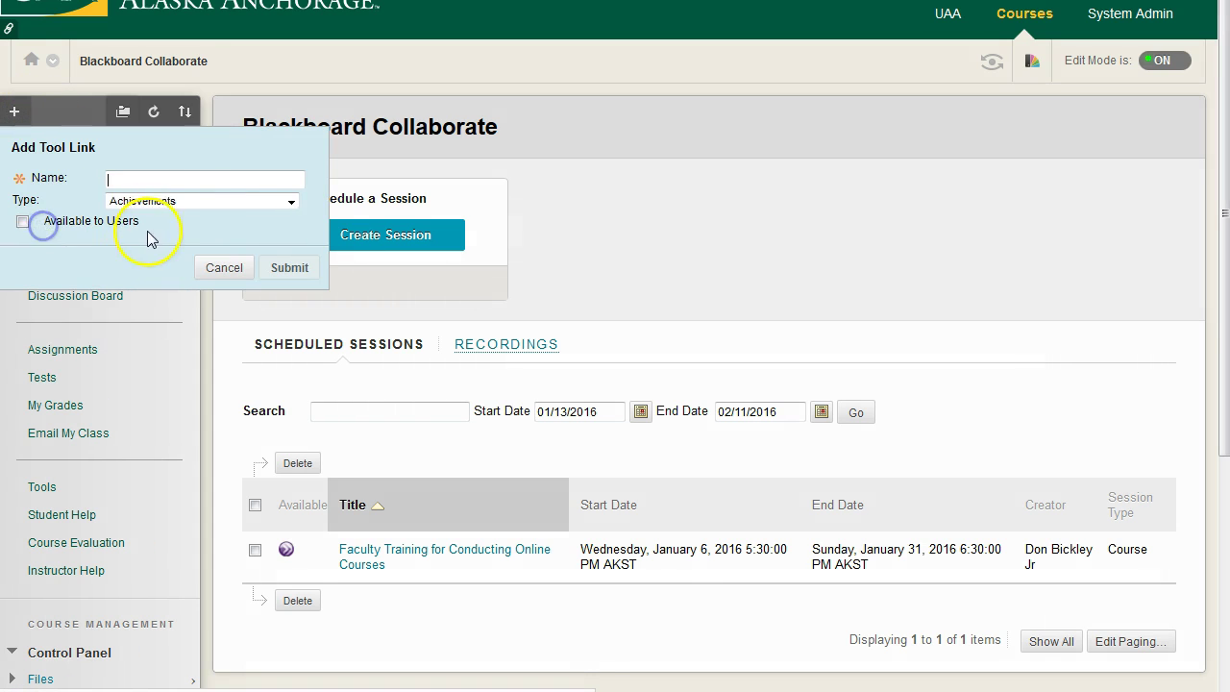
{"action": "left_click", "coordinate": [206, 180]}
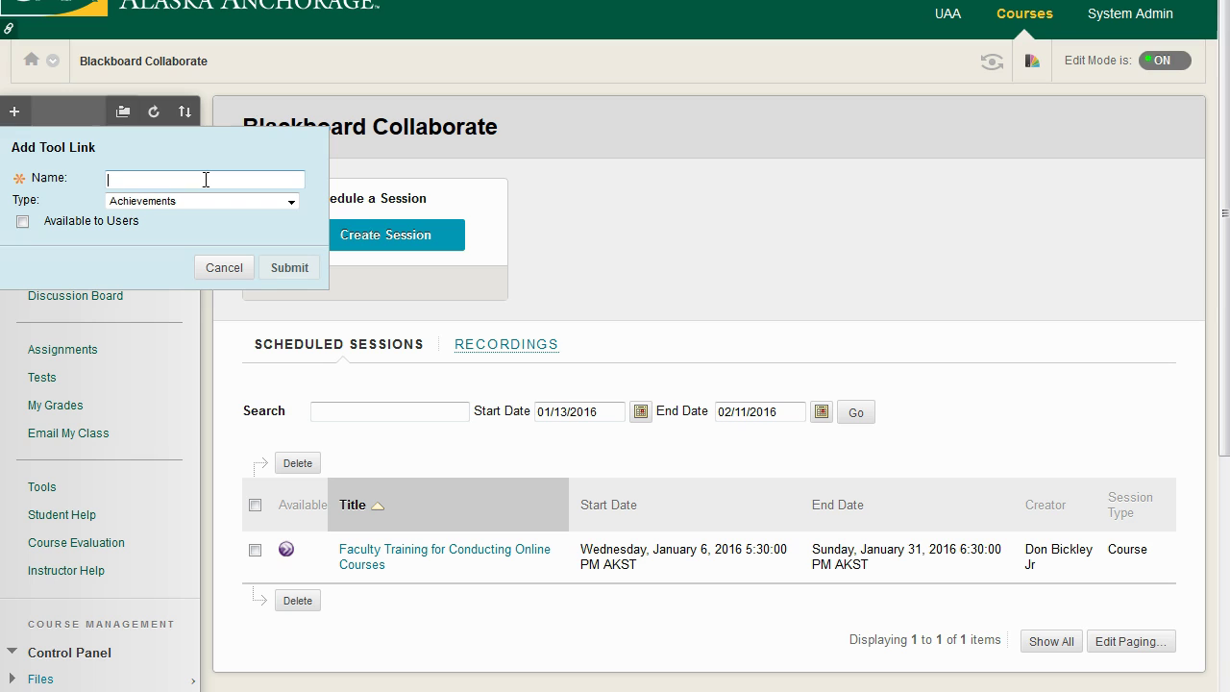
{"action": "type", "text": "Blackboard Collaborate"}
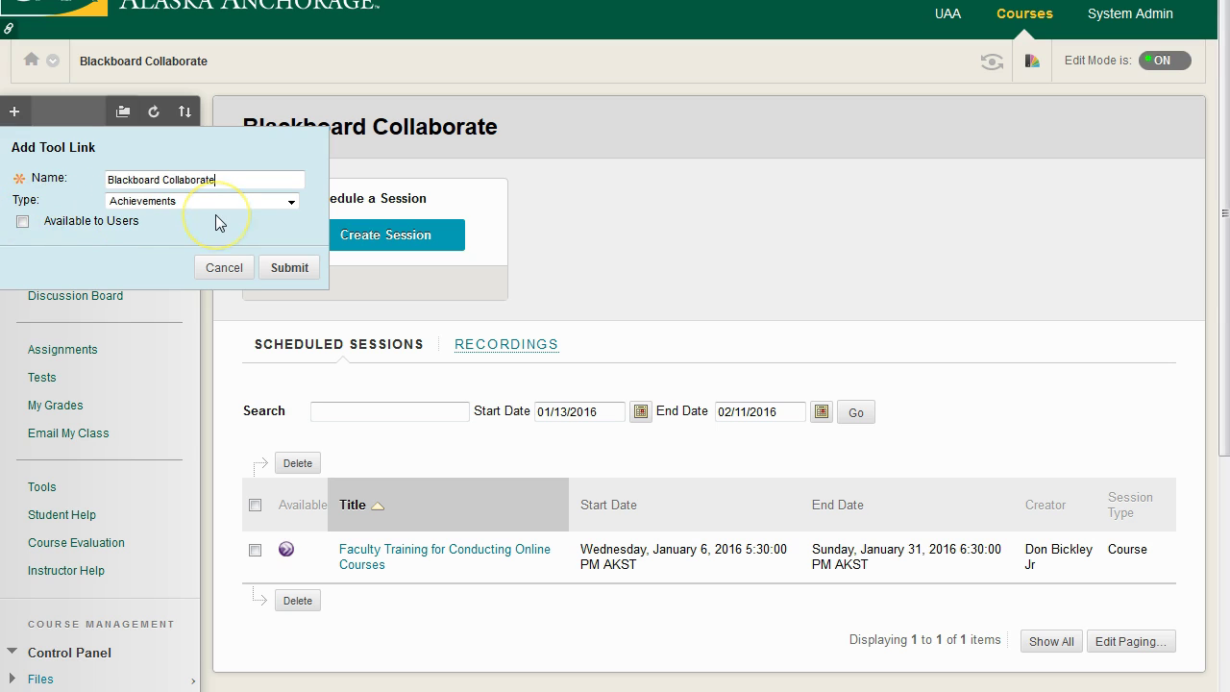
{"action": "left_click", "coordinate": [232, 211]}
{"action": "left_click", "coordinate": [209, 252]}
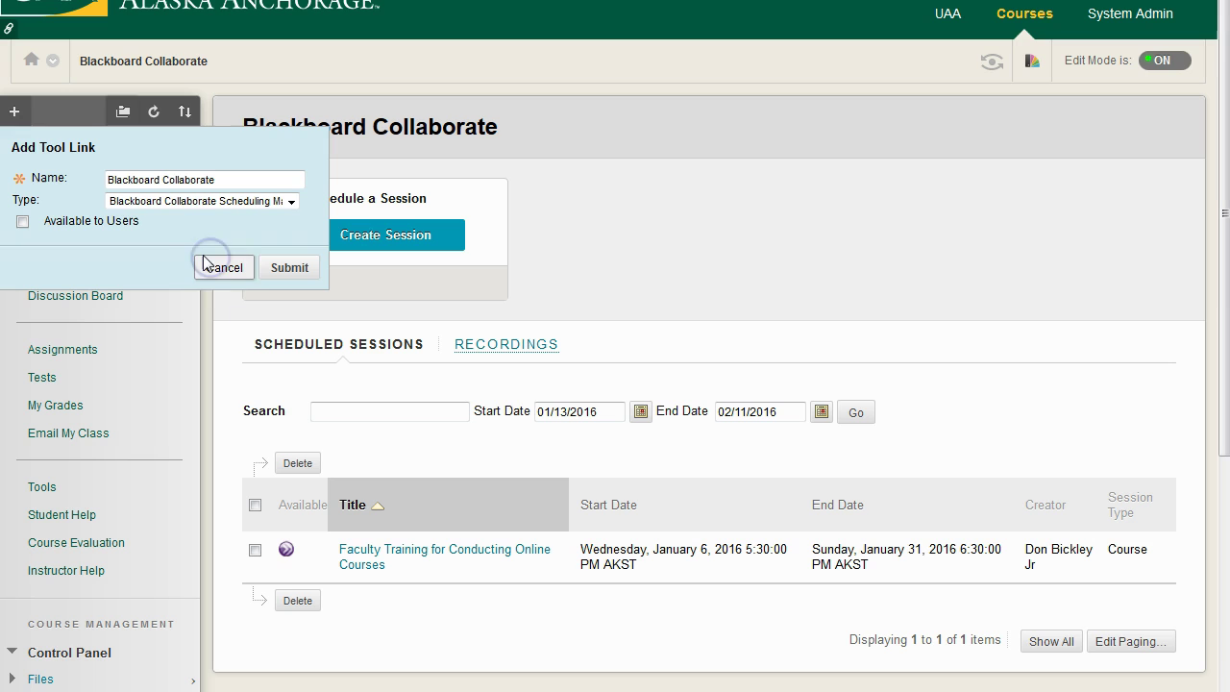
{"action": "left_click", "coordinate": [22, 221]}
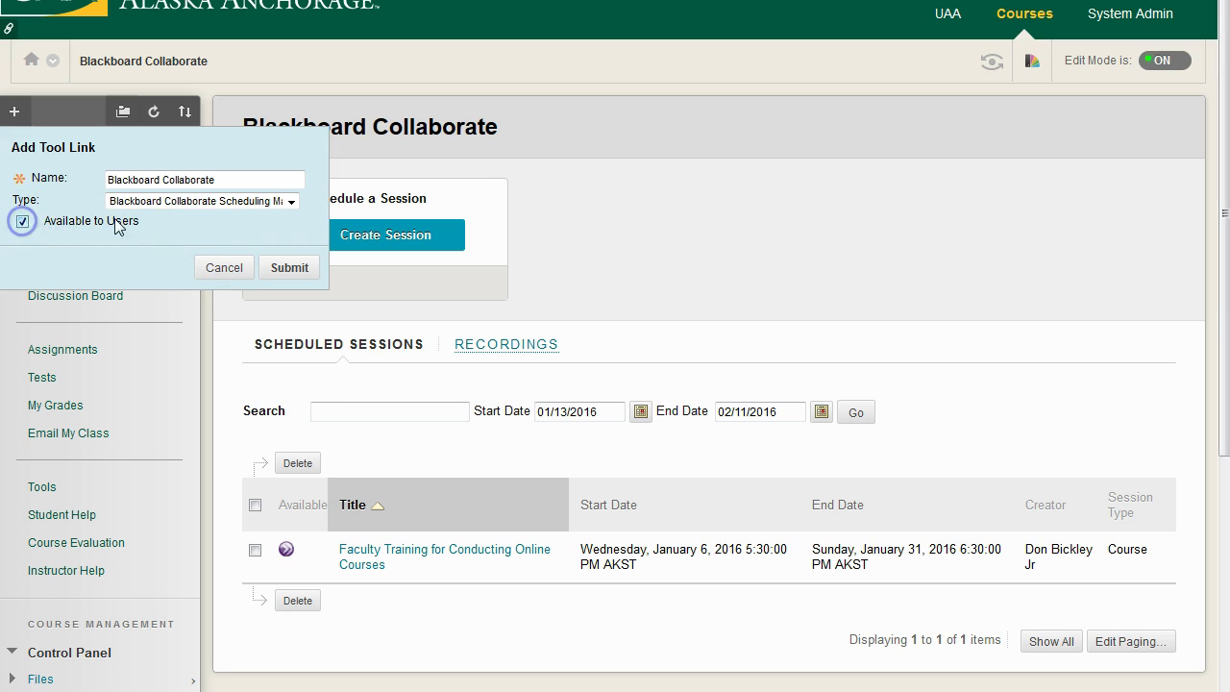
{"action": "left_click", "coordinate": [278, 268]}
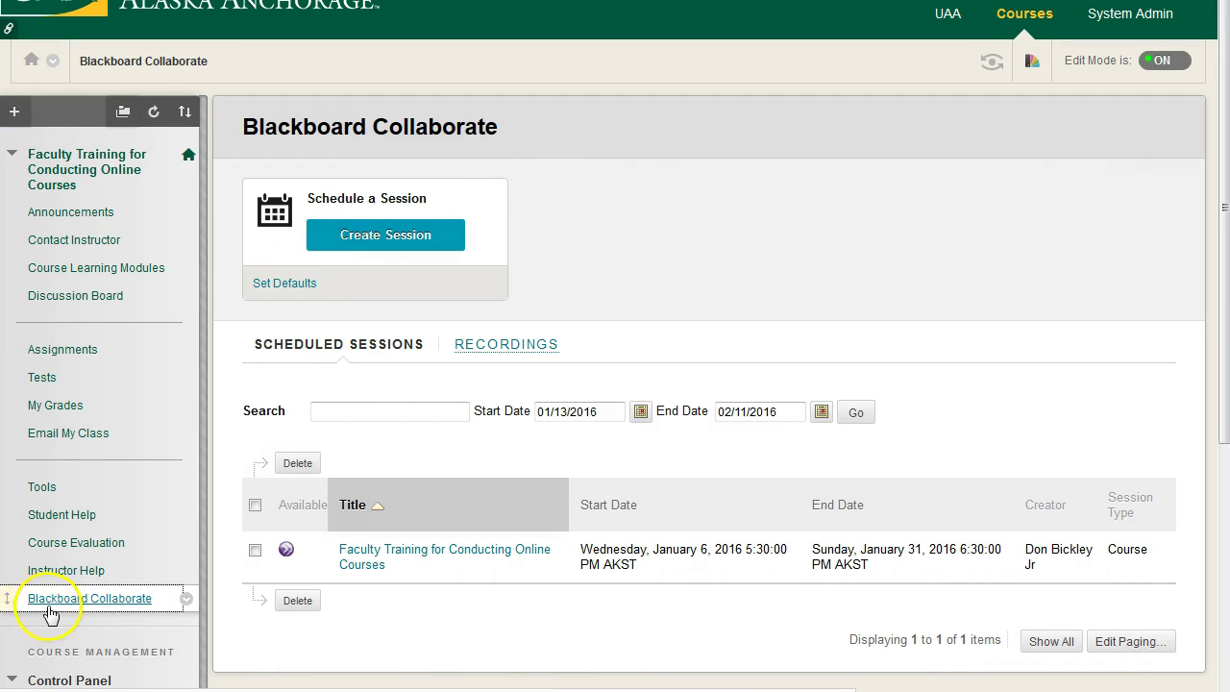
{"action": "left_click_drag", "start_coordinate": [10, 602], "coordinate": [9, 284]}
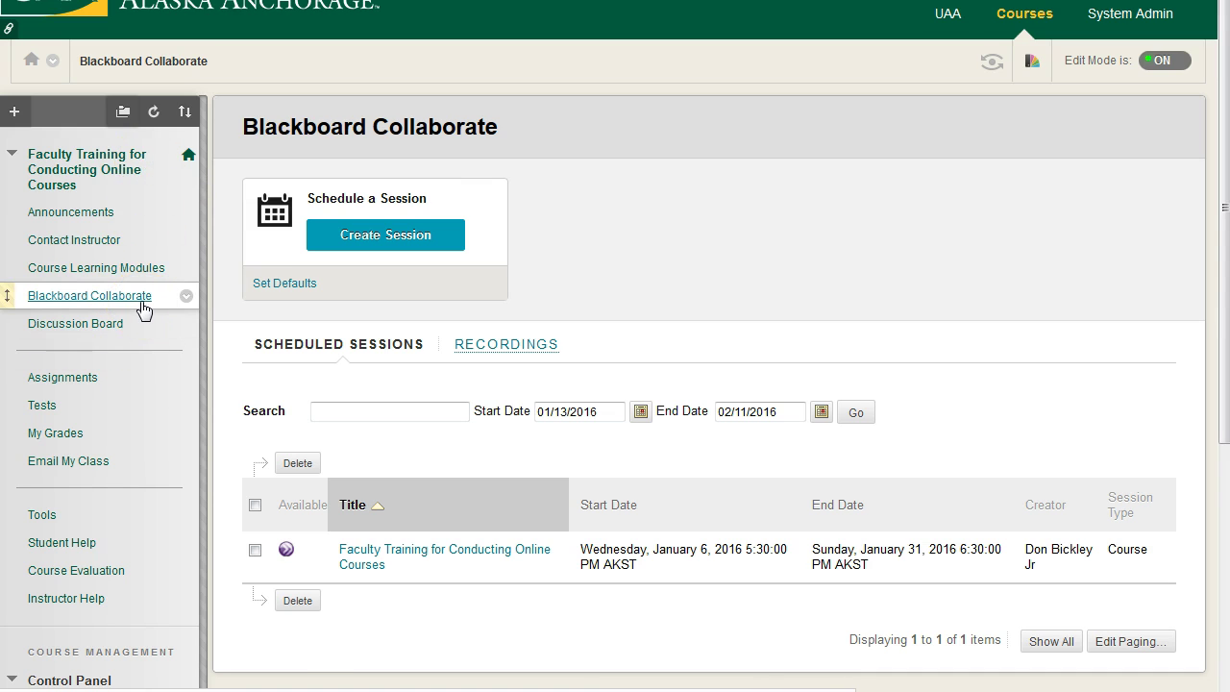
{"action": "left_click", "coordinate": [102, 300]}
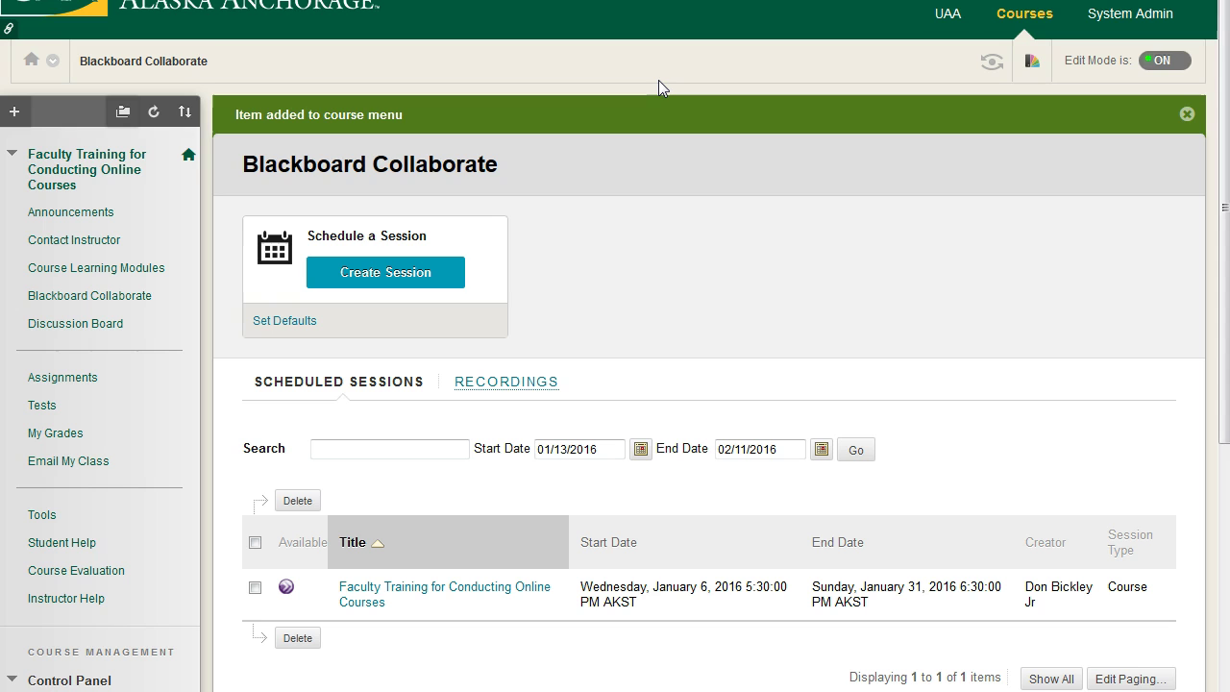
{"action": "scroll", "coordinate": [535, 267], "scroll_direction": "down", "scroll_amount": 2}
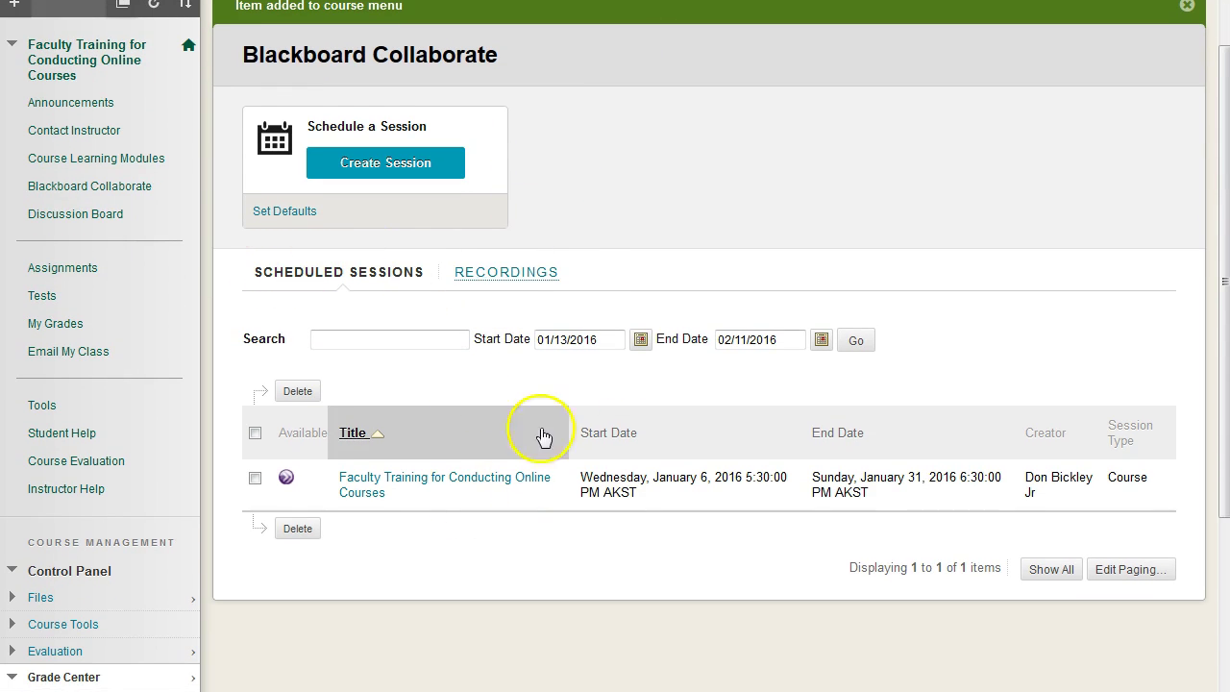
{"action": "left_click", "coordinate": [507, 276]}
{"action": "left_click", "coordinate": [384, 273]}
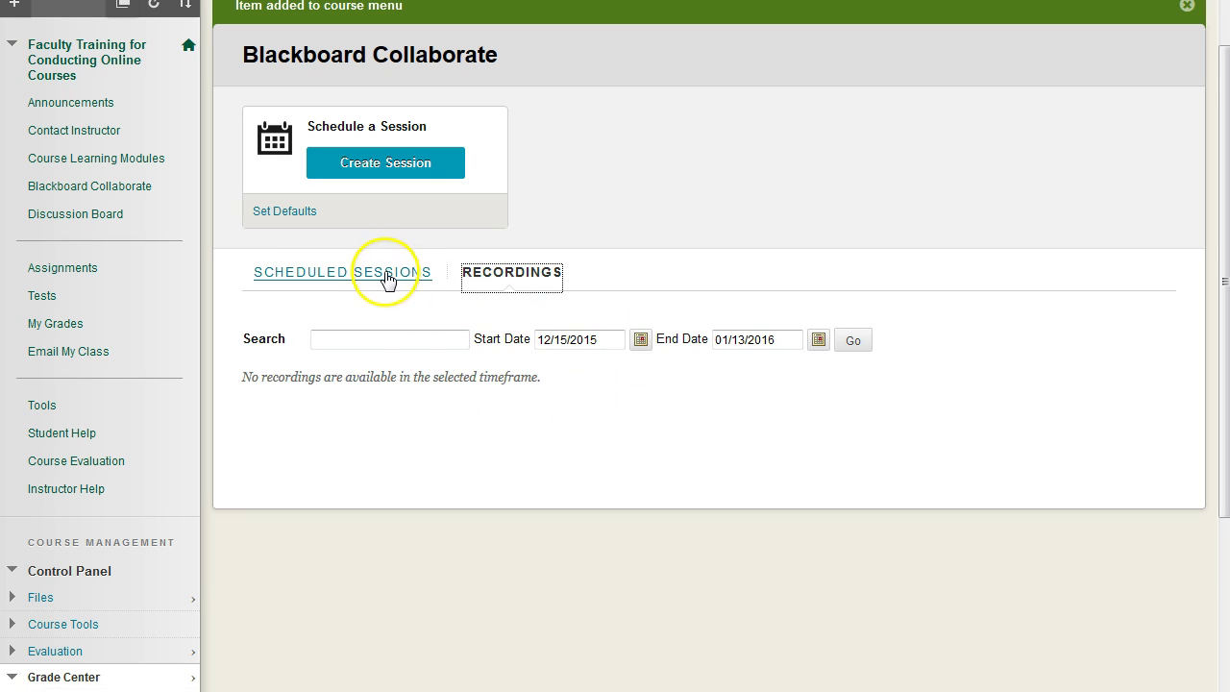
{"action": "scroll", "coordinate": [415, 308], "scroll_direction": "up", "scroll_amount": 2}
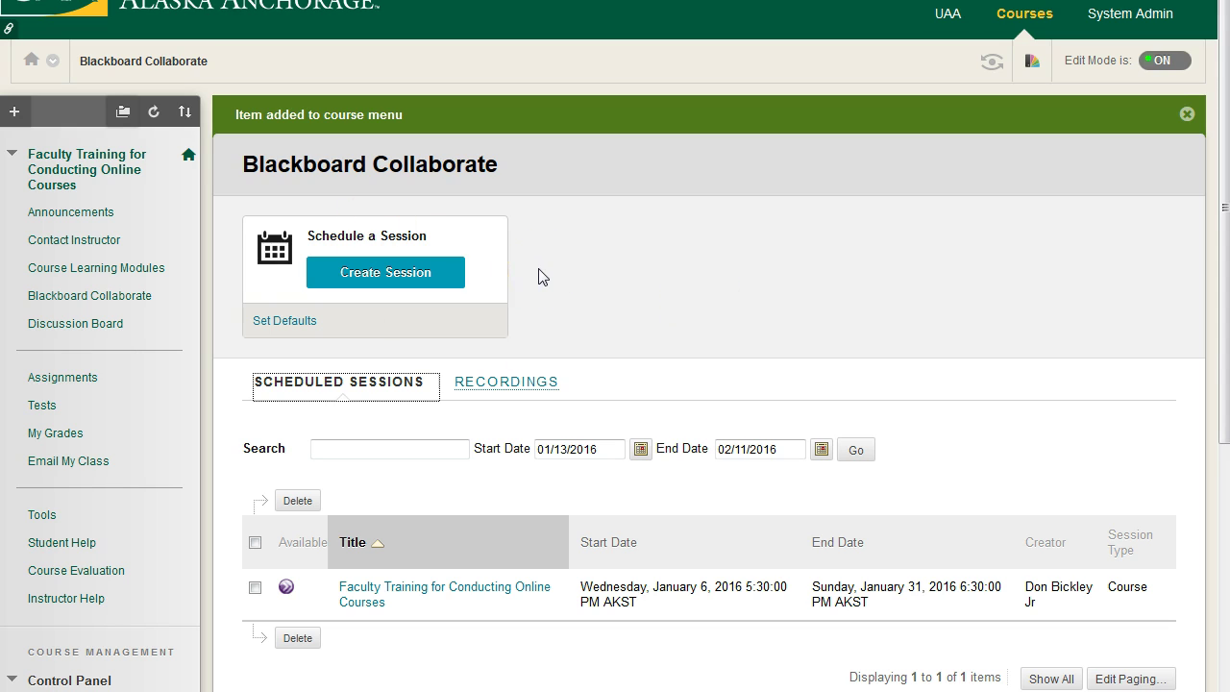
Step: Start a new session, keeping the name 'Faculty Training for Conducting Online Courses'
{"action": "left_click", "coordinate": [361, 279]}
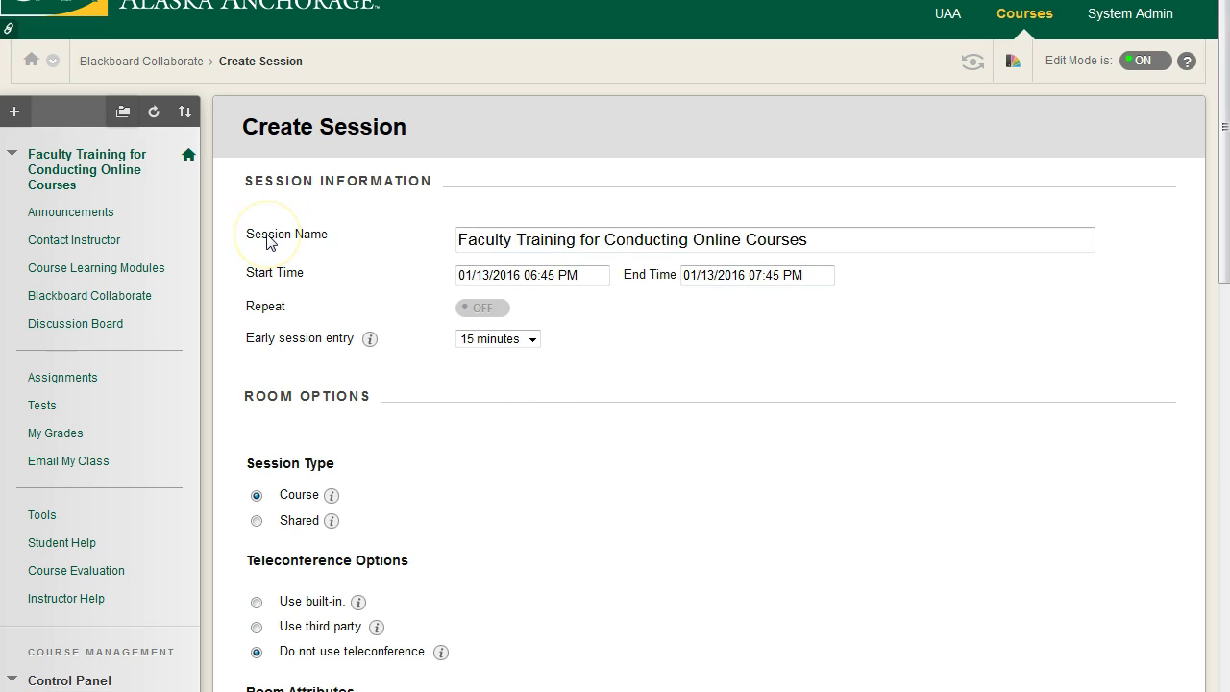
{"action": "left_click_drag", "start_coordinate": [812, 241], "coordinate": [400, 248]}
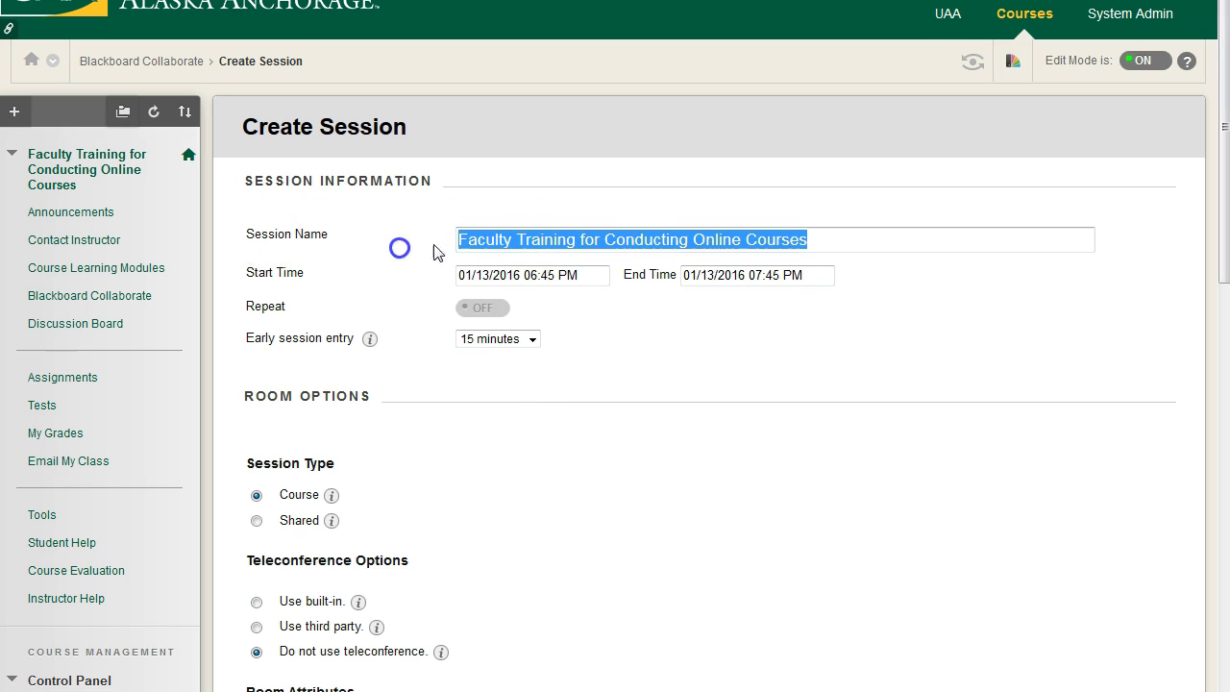
{"action": "left_click", "coordinate": [917, 240]}
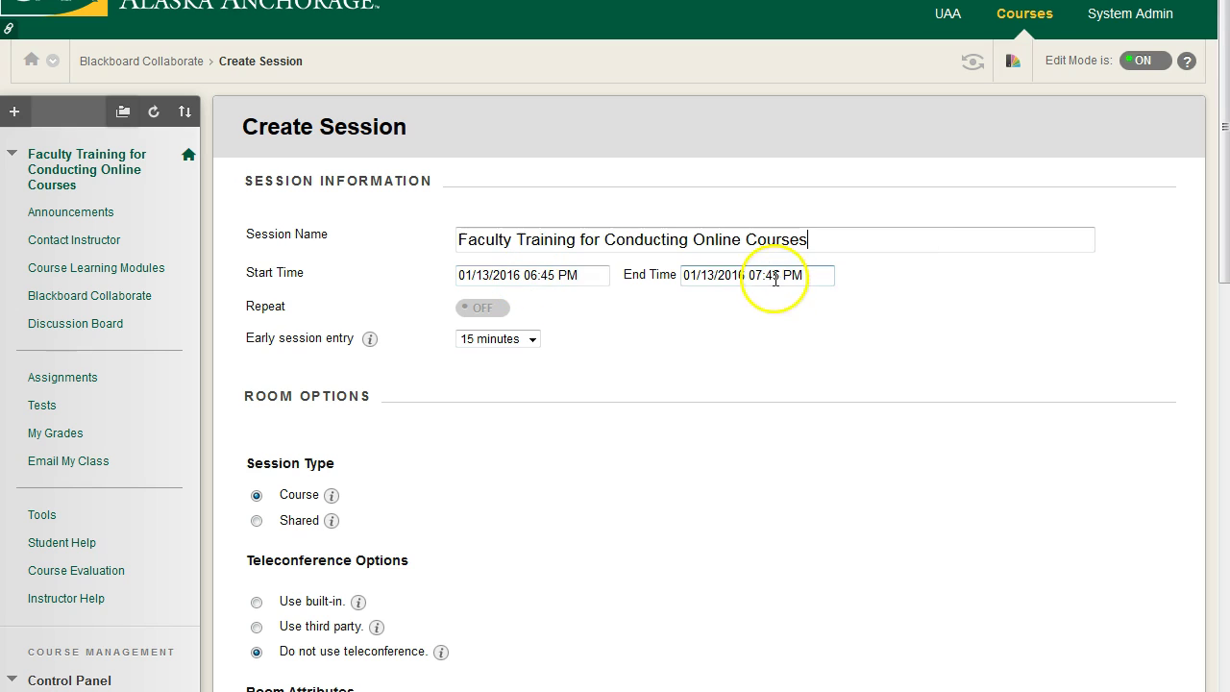
Step: Pick January 14, 2016 as the session's start date
{"action": "left_click", "coordinate": [522, 275]}
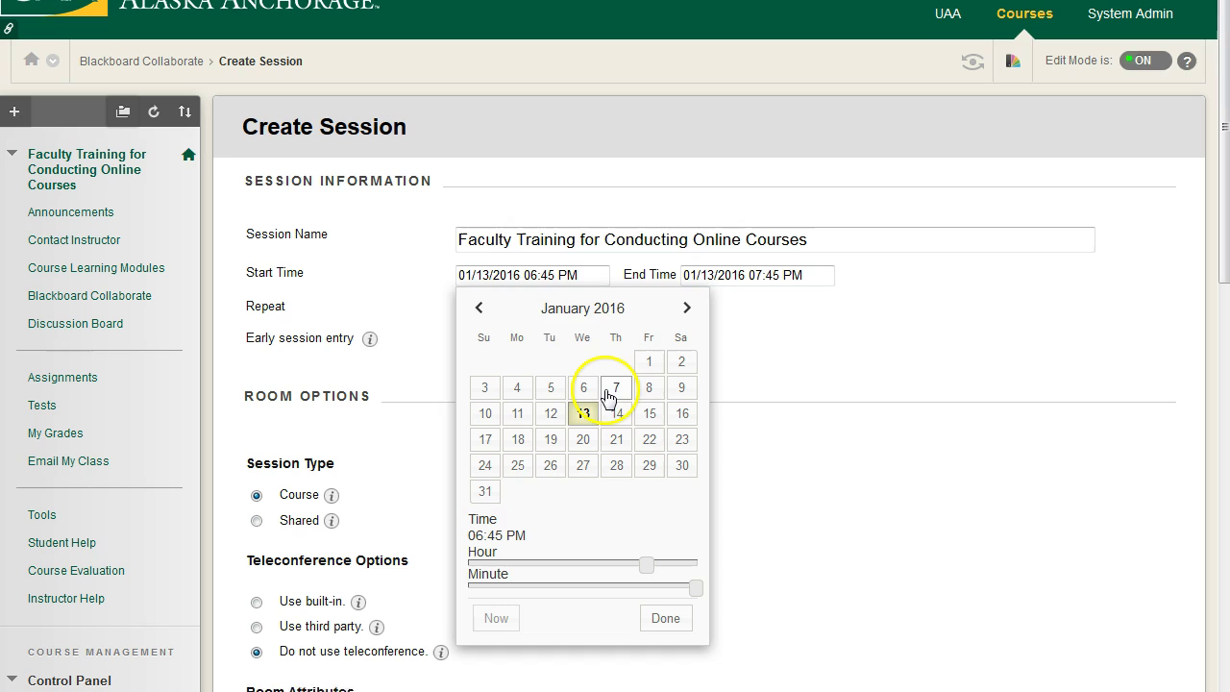
{"action": "left_click", "coordinate": [480, 308]}
{"action": "left_click", "coordinate": [687, 308]}
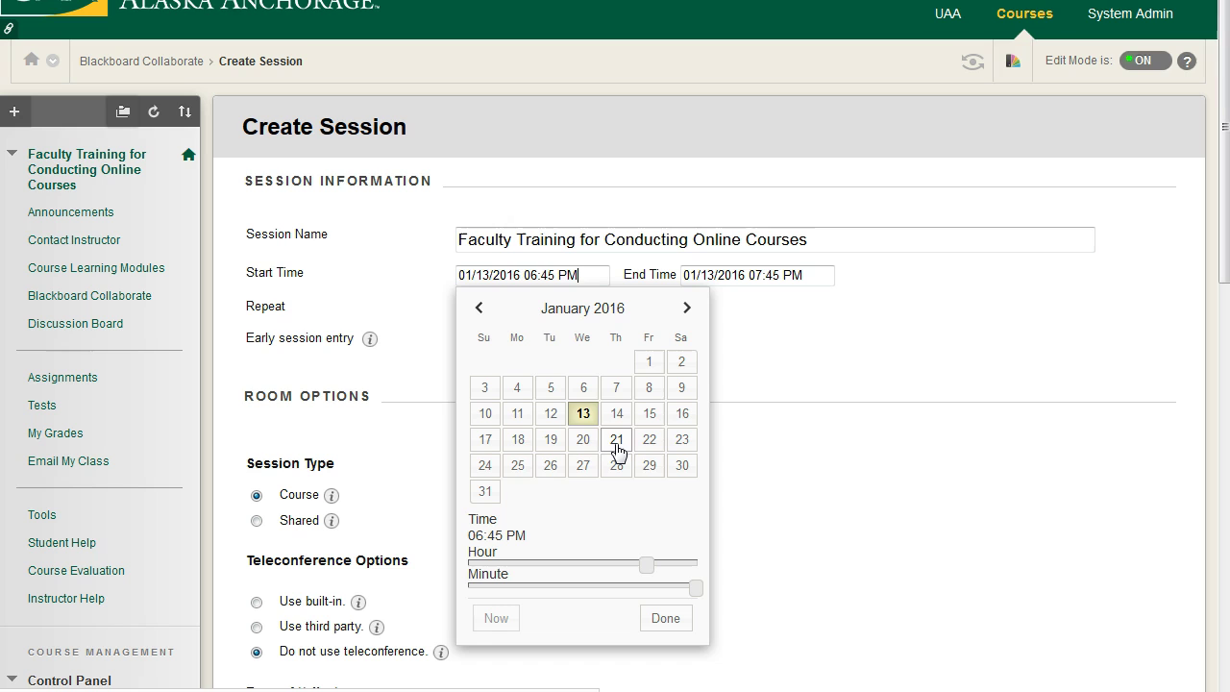
{"action": "left_click", "coordinate": [585, 416]}
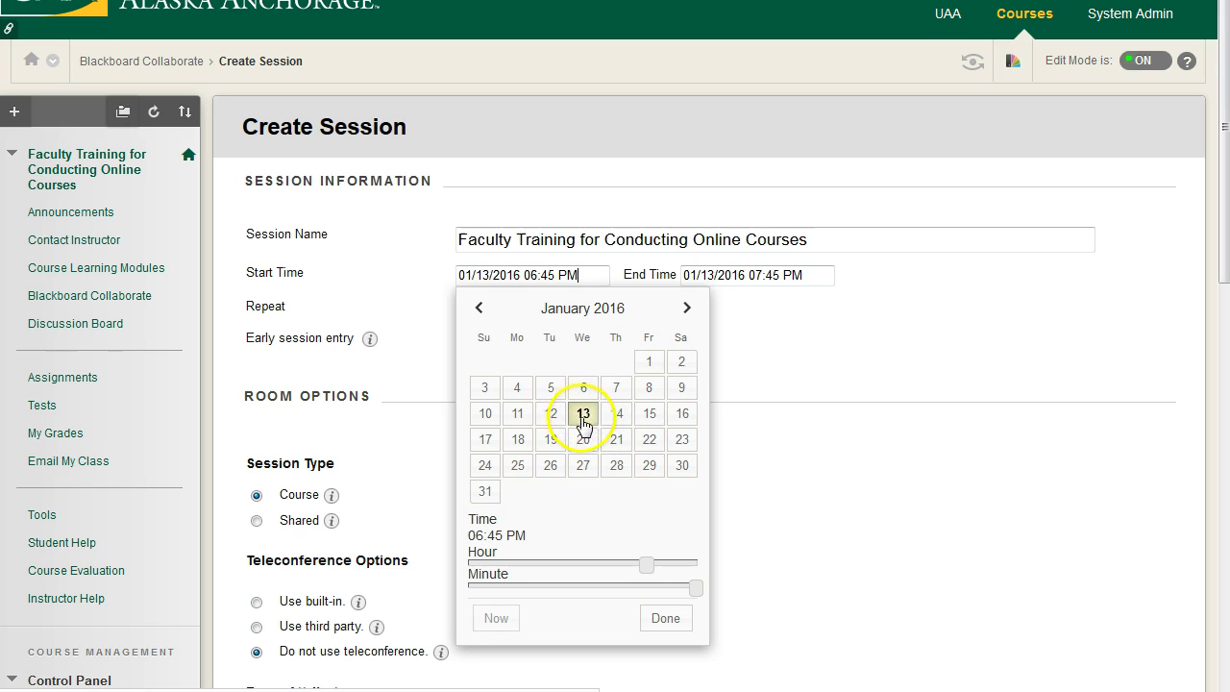
{"action": "left_click", "coordinate": [616, 440]}
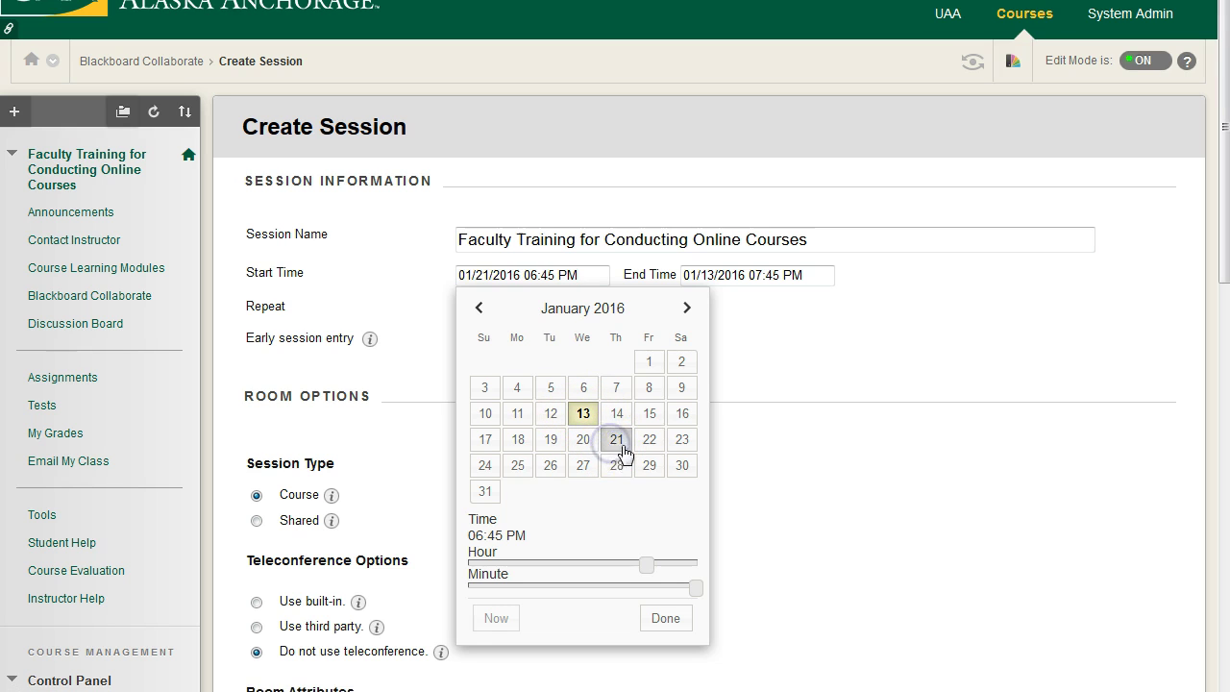
{"action": "left_click", "coordinate": [649, 441]}
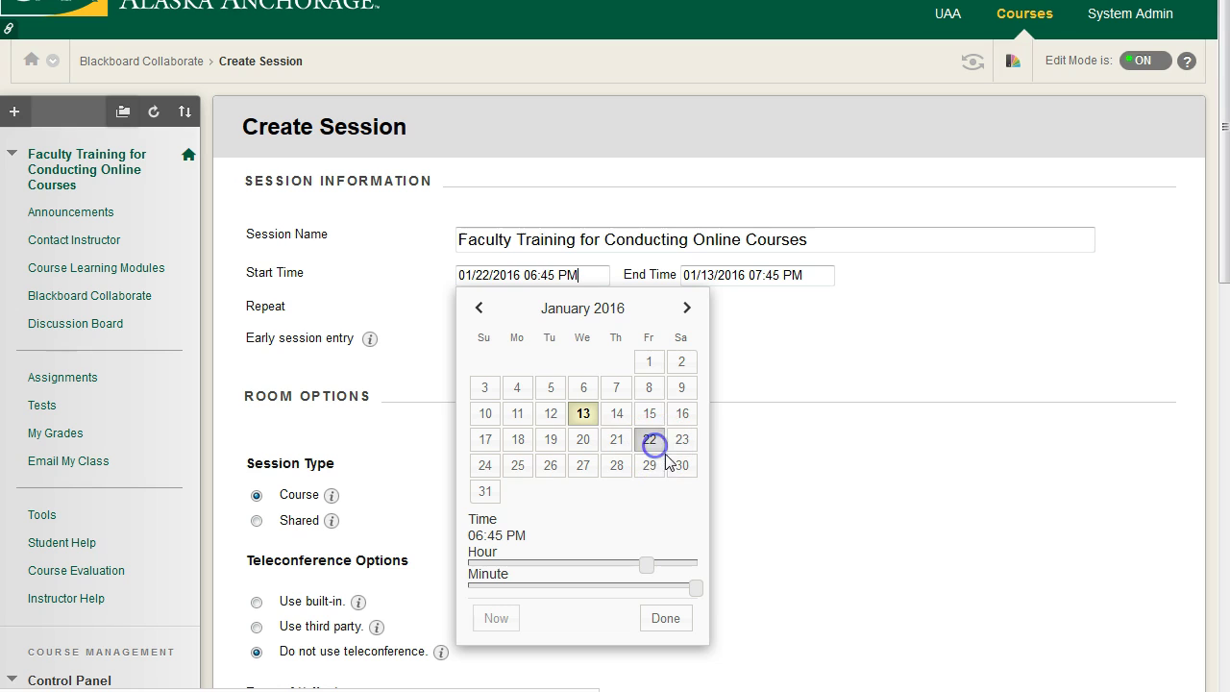
{"action": "left_click", "coordinate": [617, 418]}
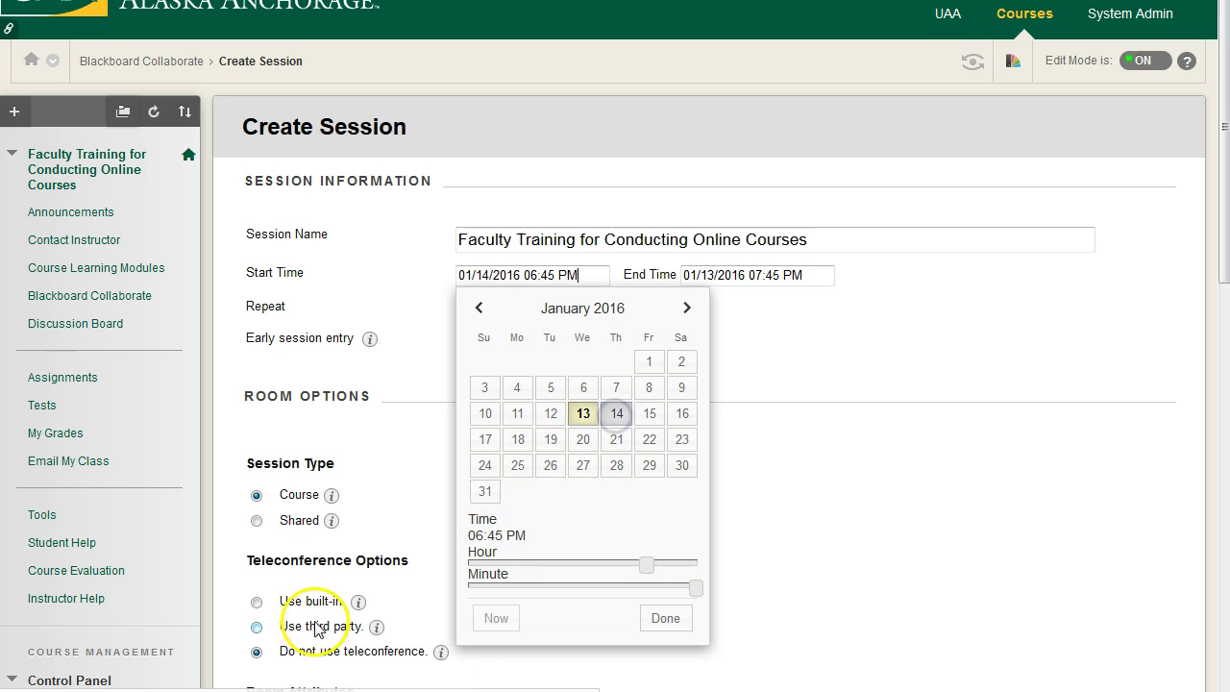
Step: Set the start hour to 7 and minutes to 00, giving 01/14/2016 07:00 PM
{"action": "left_click", "coordinate": [648, 567]}
{"action": "left_click", "coordinate": [653, 567]}
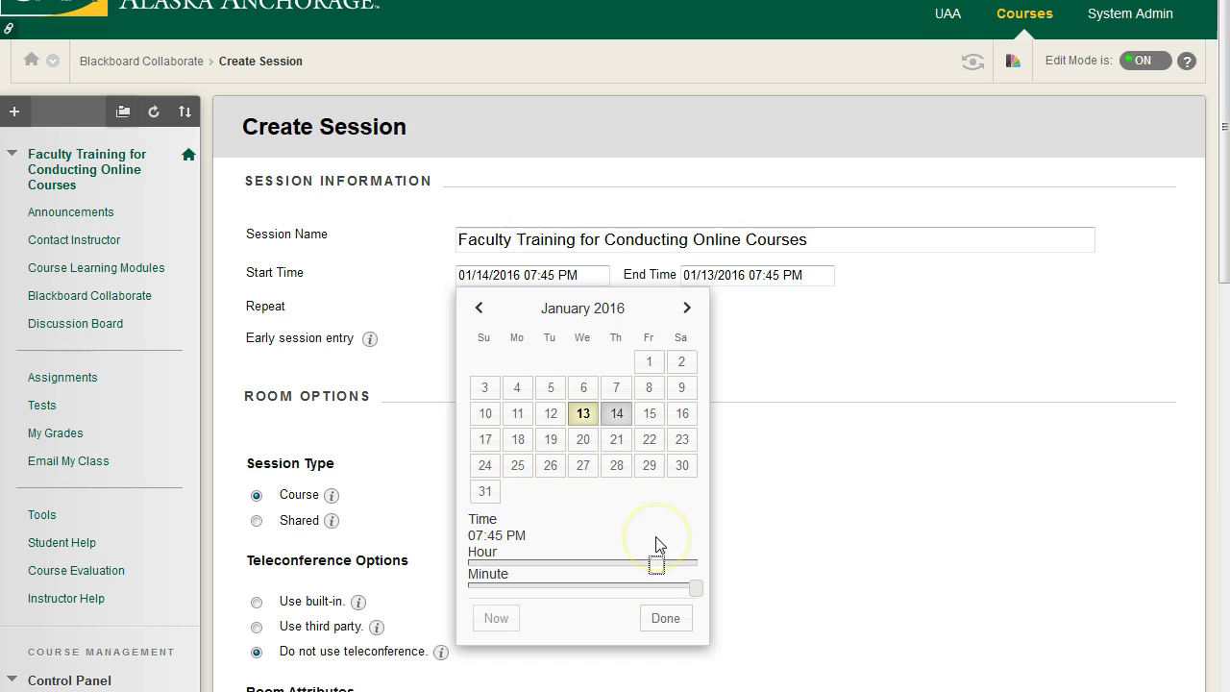
{"action": "left_click", "coordinate": [637, 586]}
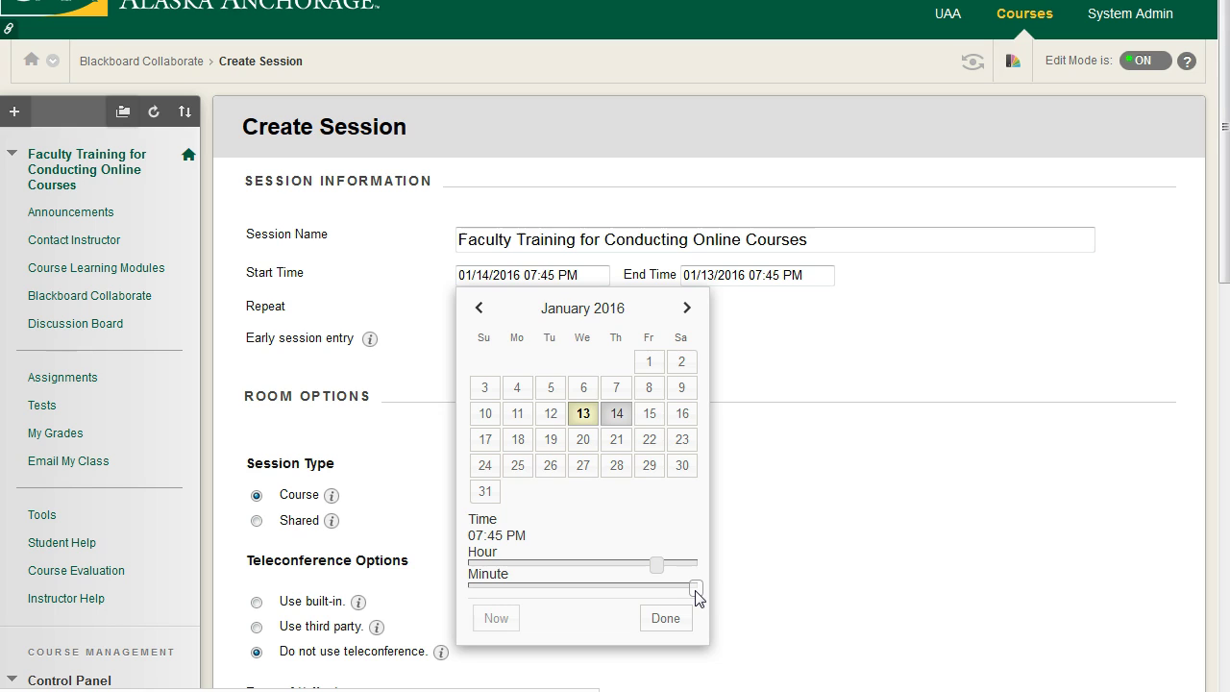
{"action": "left_click_drag", "start_coordinate": [695, 588], "coordinate": [496, 593]}
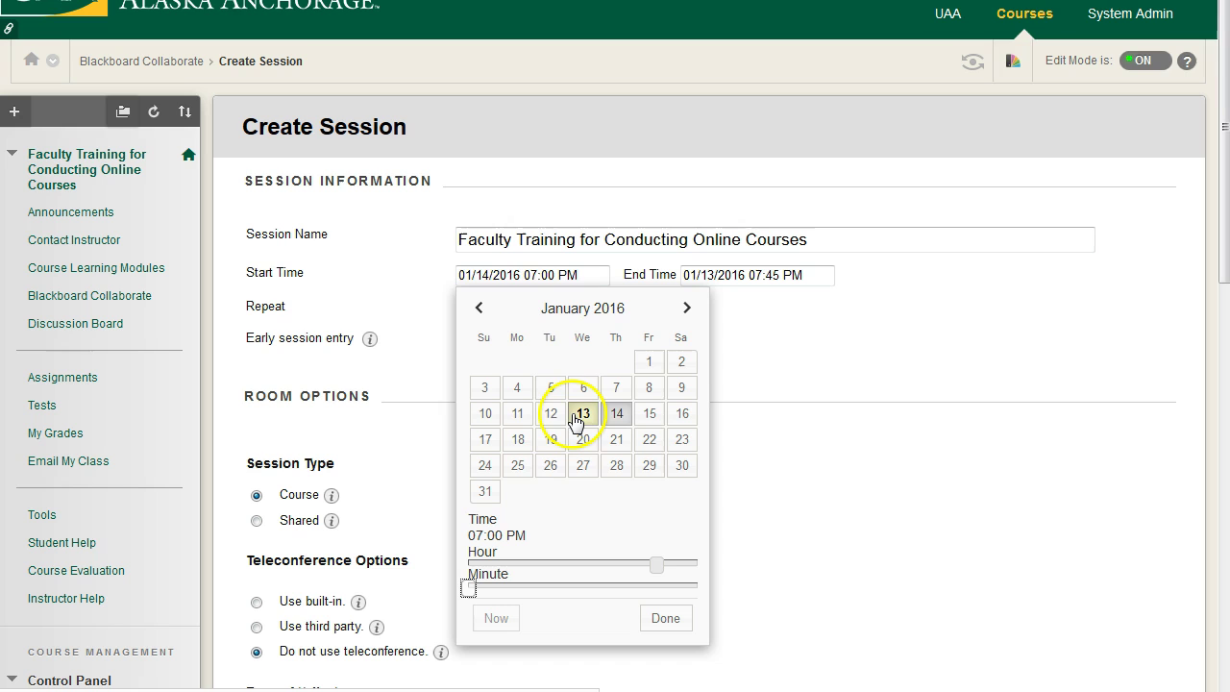
{"action": "left_click", "coordinate": [670, 619]}
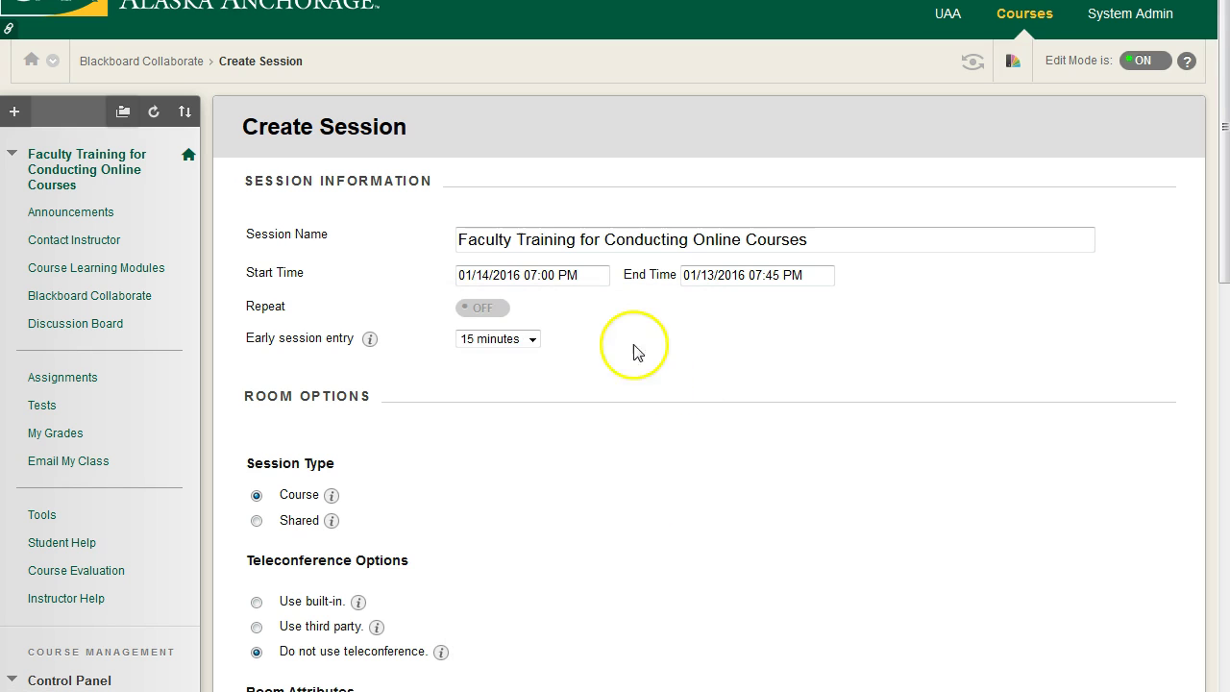
Step: Set the session's end date to January 14, 2016
{"action": "left_click", "coordinate": [769, 276]}
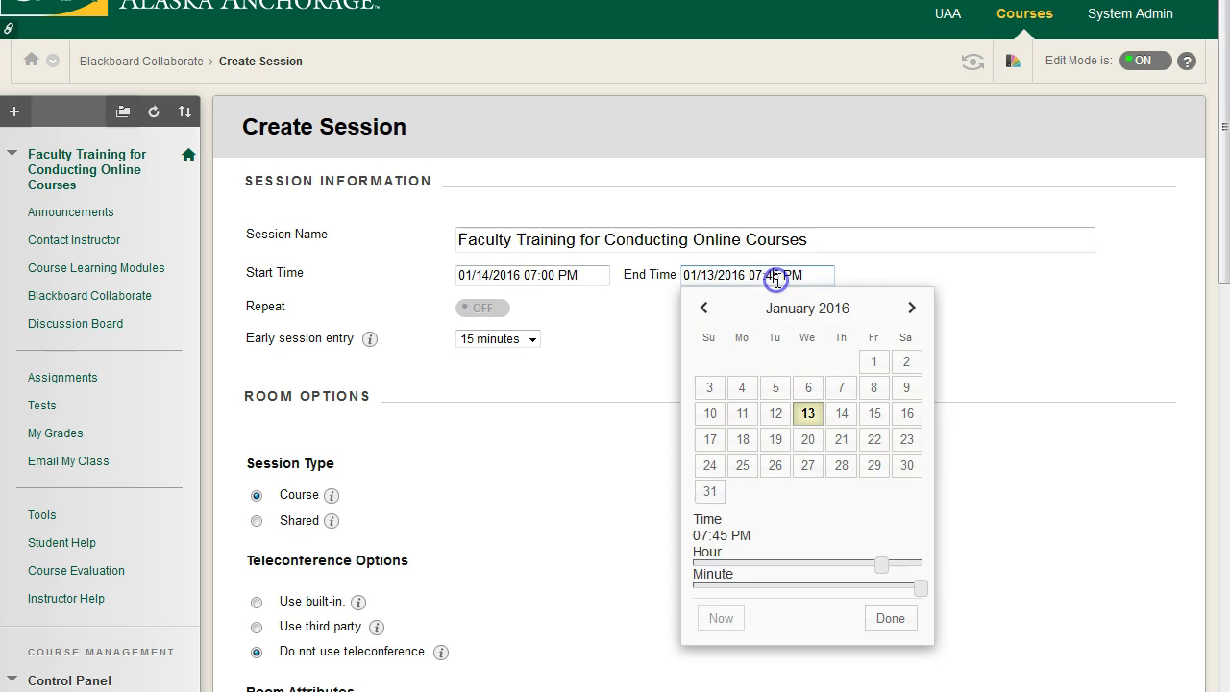
{"action": "left_click", "coordinate": [911, 306]}
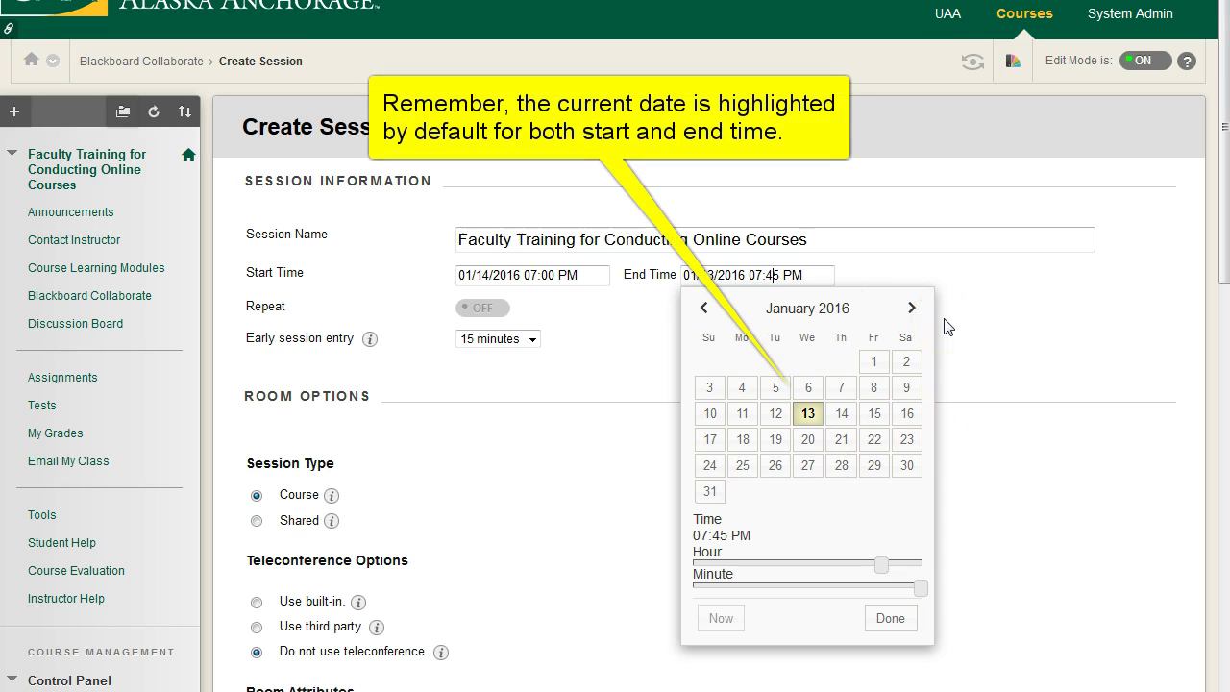
{"action": "left_click", "coordinate": [911, 308]}
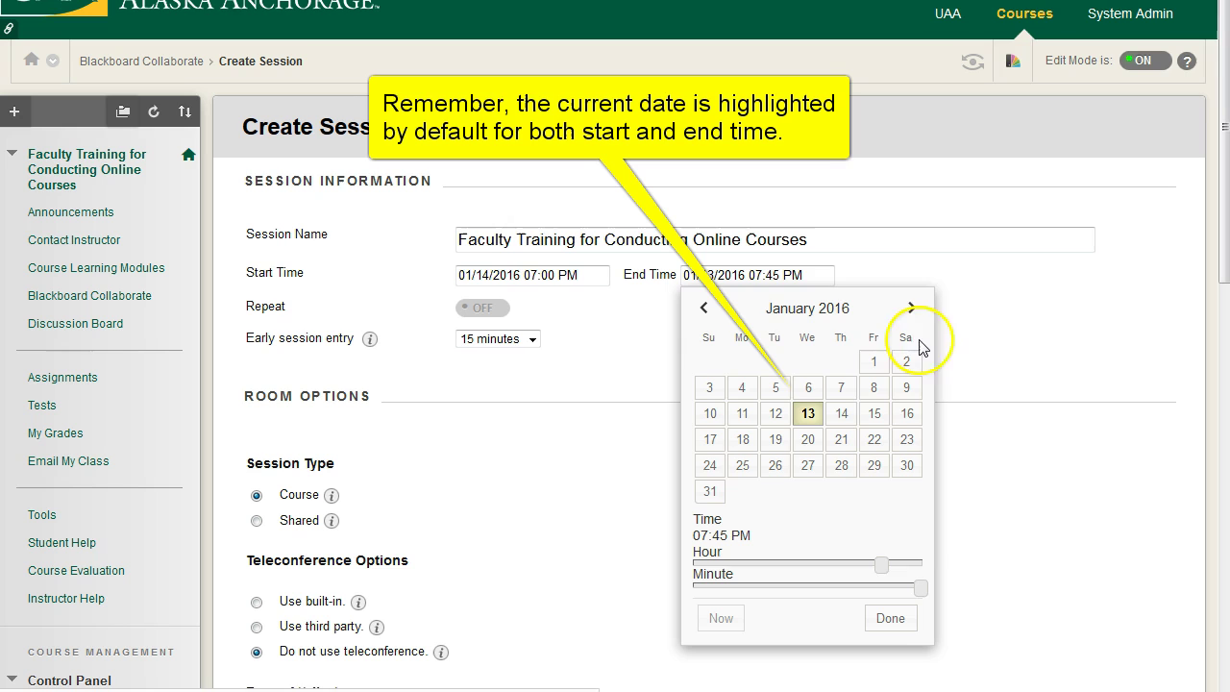
{"action": "left_click", "coordinate": [704, 307]}
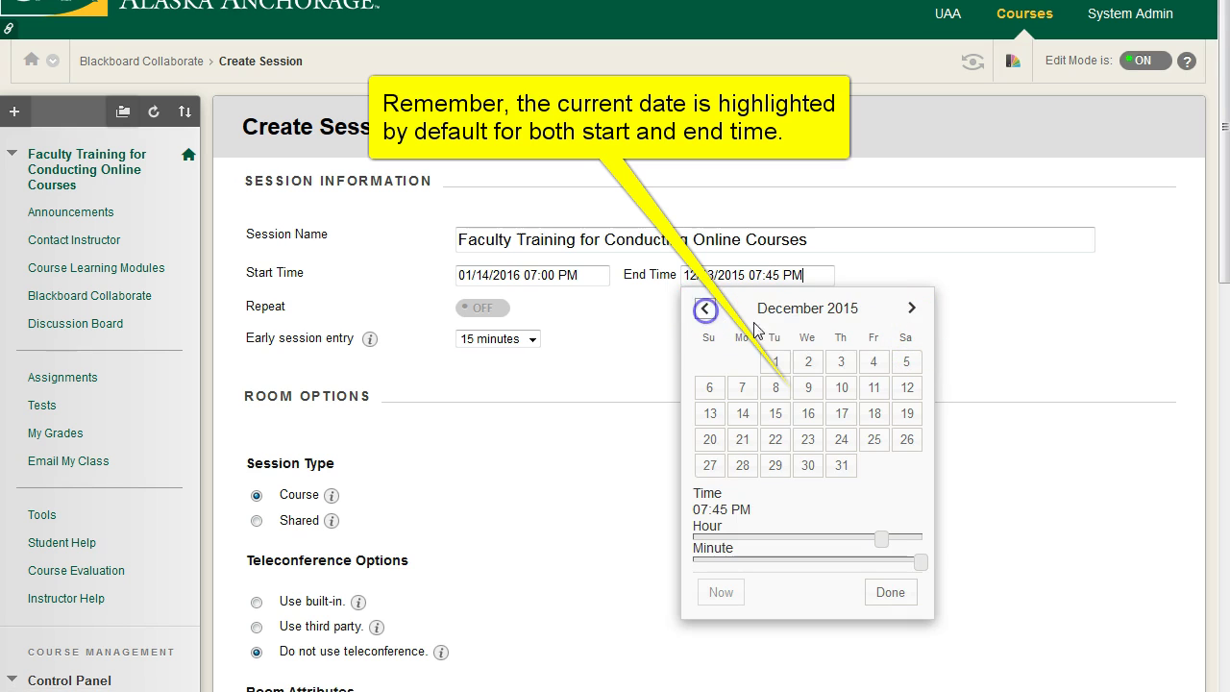
{"action": "left_click", "coordinate": [911, 308]}
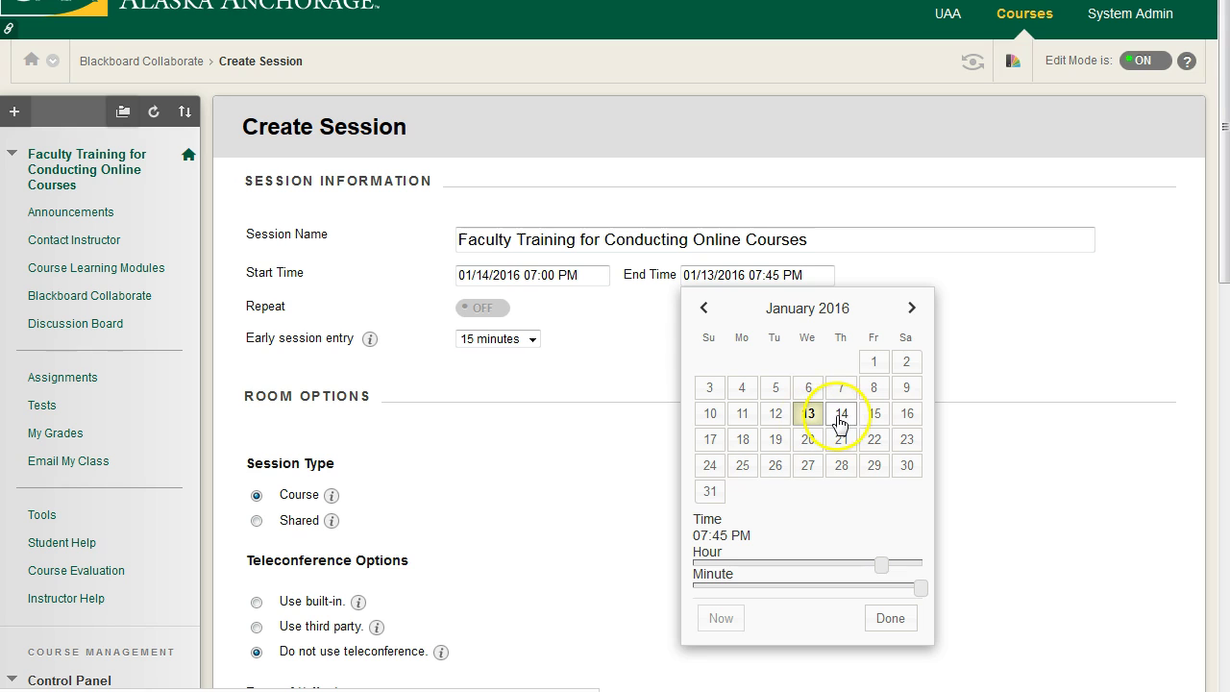
{"action": "left_click", "coordinate": [839, 419]}
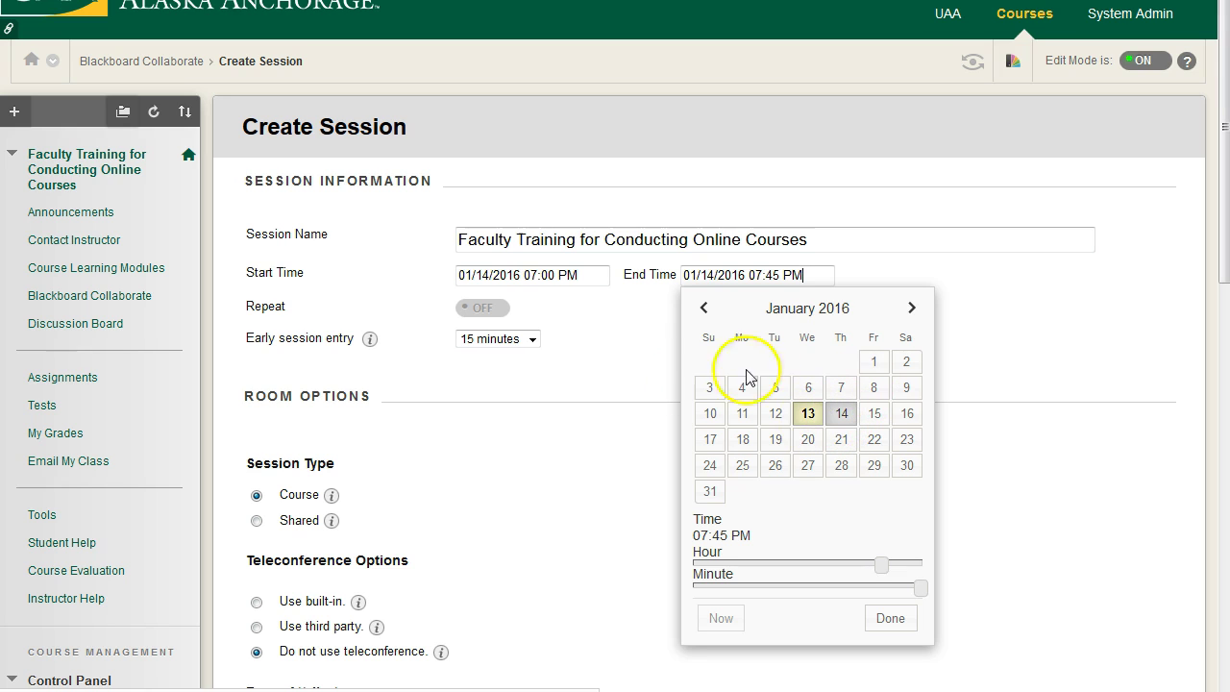
Step: Set the end time to 09:00 PM, two hours after the 07:00 PM start
{"action": "left_click_drag", "start_coordinate": [886, 569], "coordinate": [907, 569]}
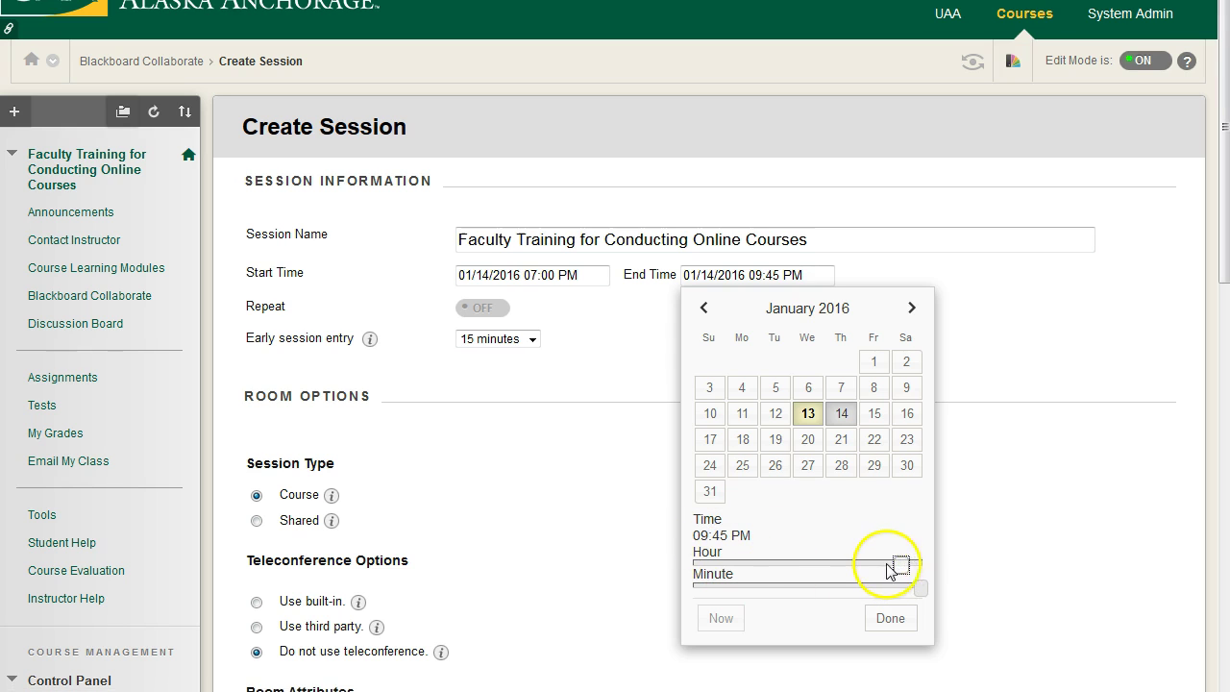
{"action": "left_click_drag", "start_coordinate": [906, 566], "coordinate": [697, 590]}
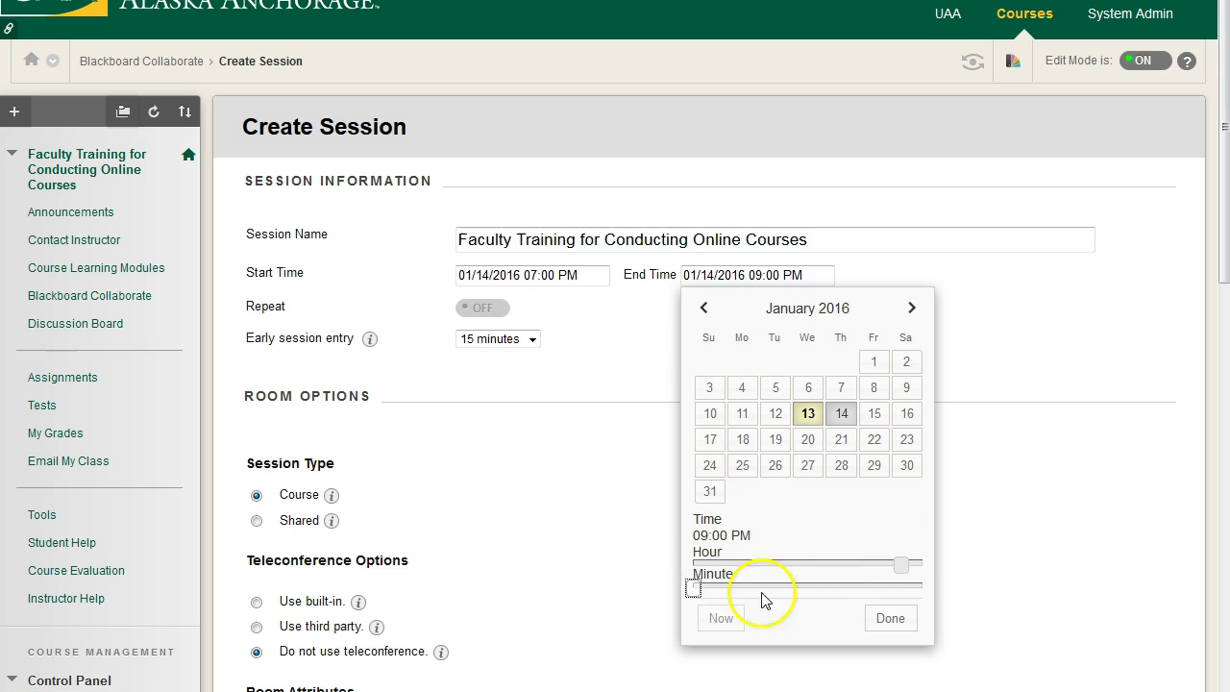
{"action": "left_click", "coordinate": [892, 621]}
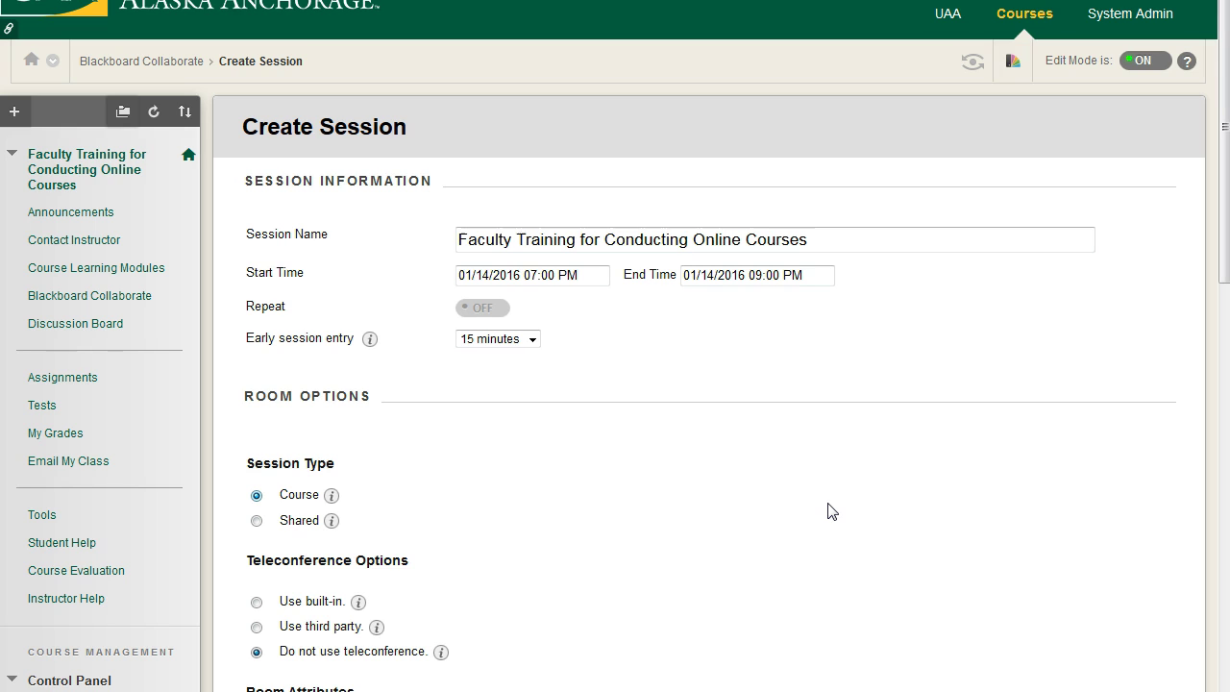
{"action": "left_click", "coordinate": [554, 276]}
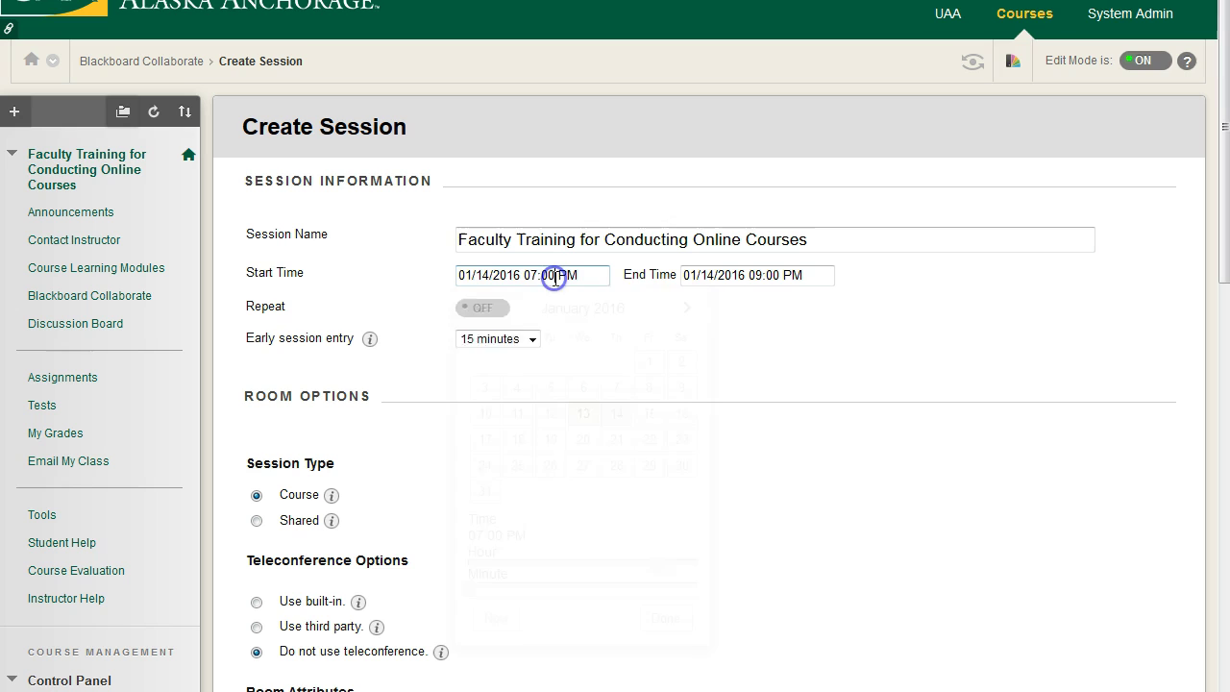
{"action": "left_click", "coordinate": [414, 273]}
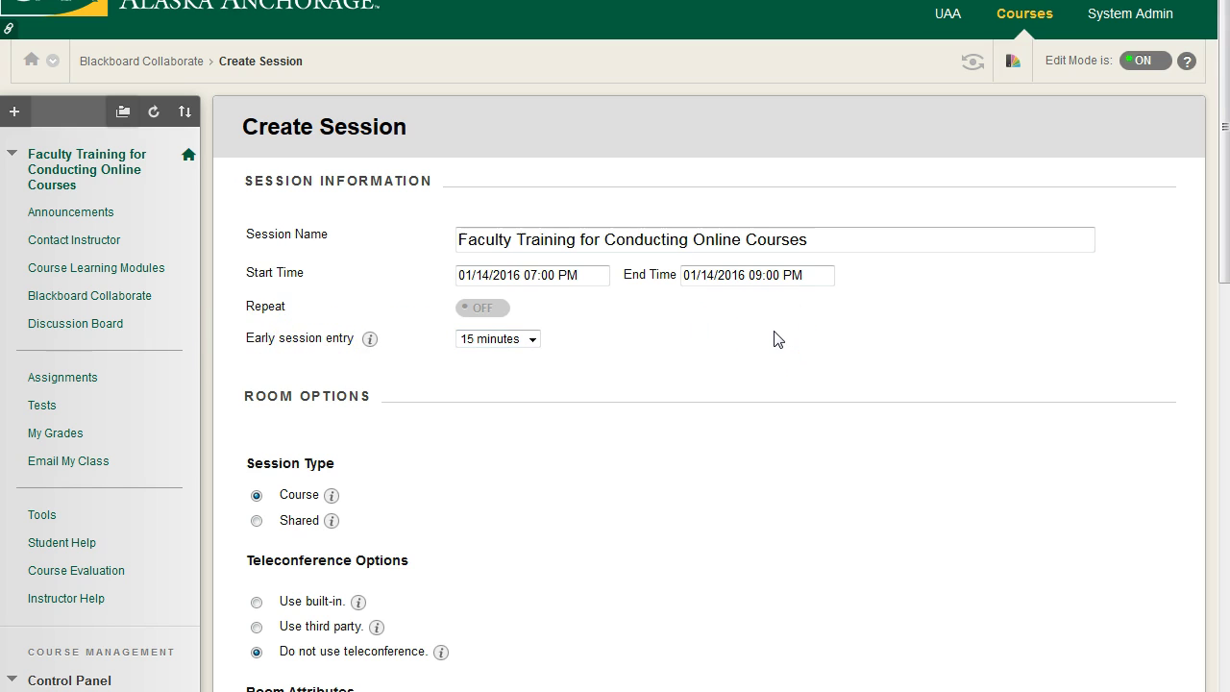
{"action": "left_click", "coordinate": [532, 342]}
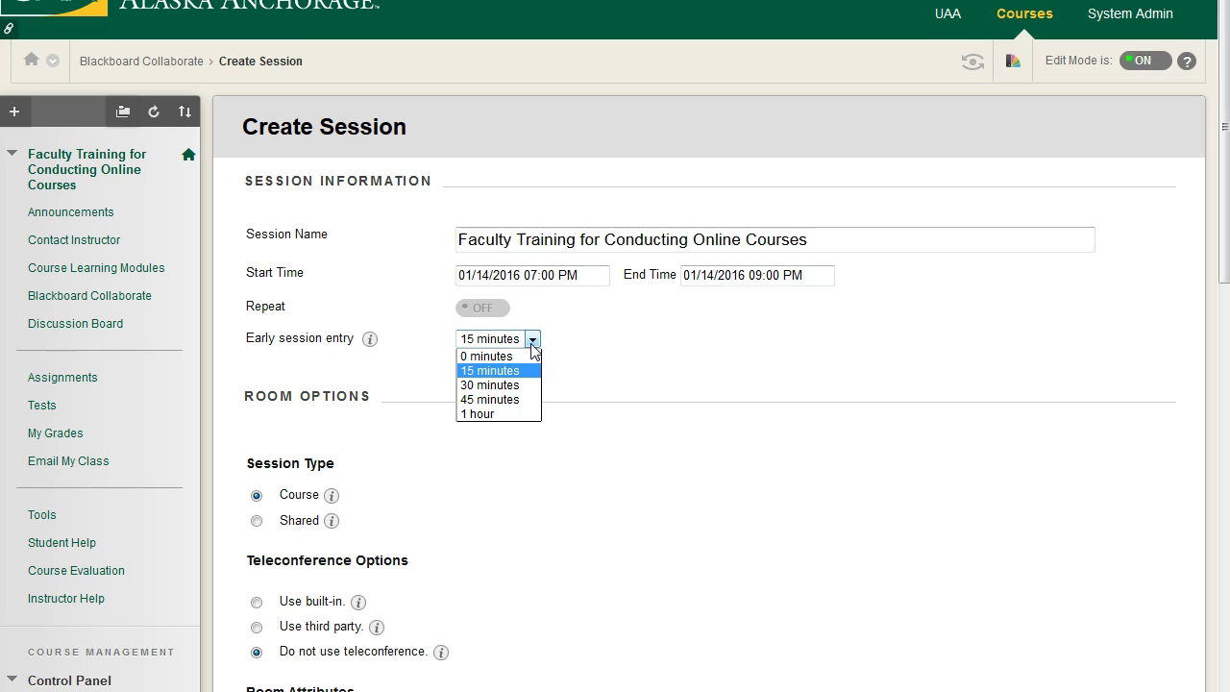
{"action": "left_click", "coordinate": [496, 377]}
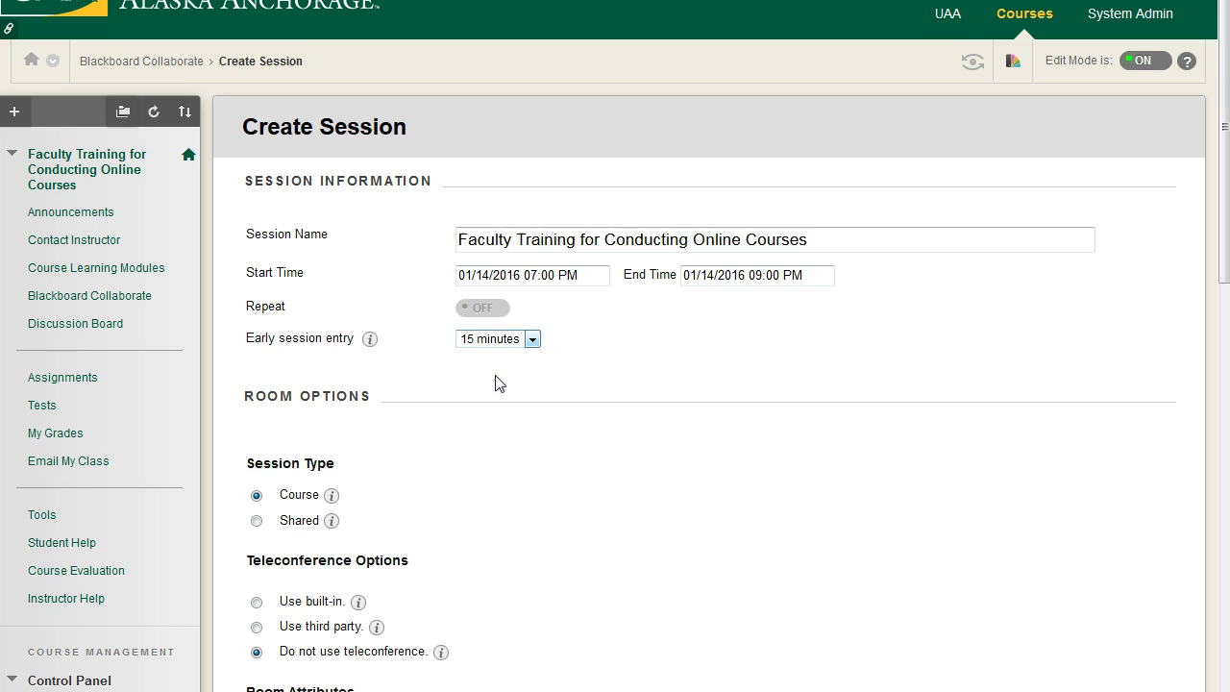
{"action": "left_click", "coordinate": [506, 344]}
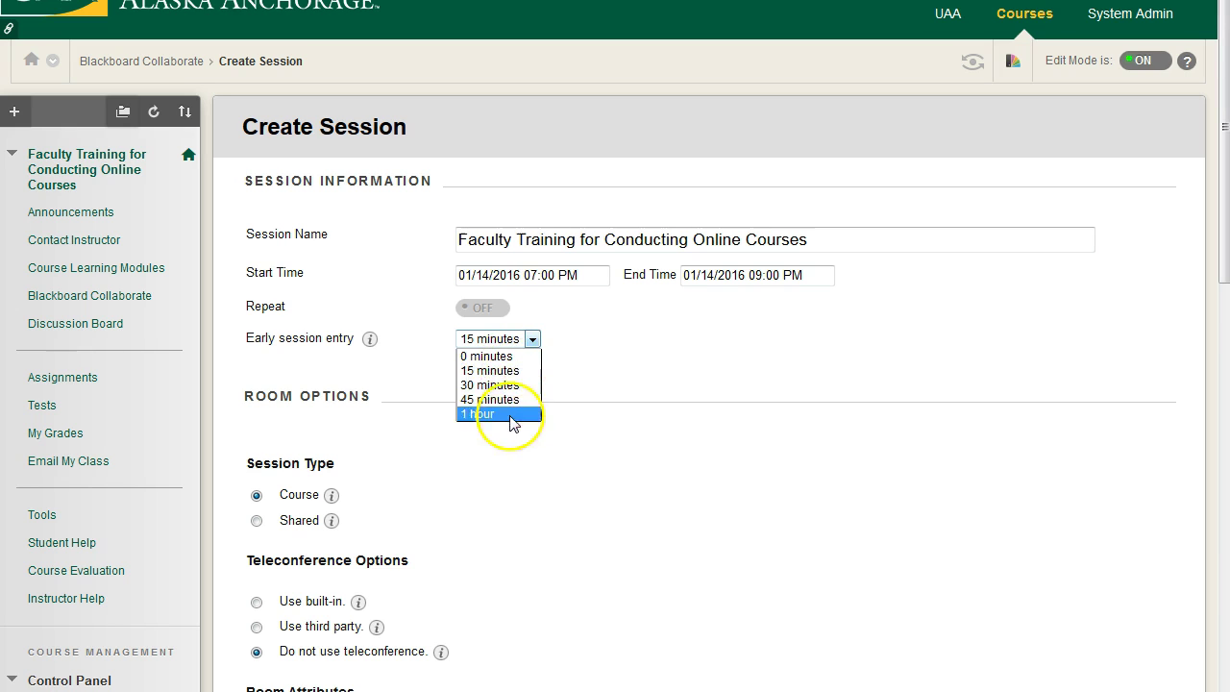
{"action": "left_click", "coordinate": [519, 371]}
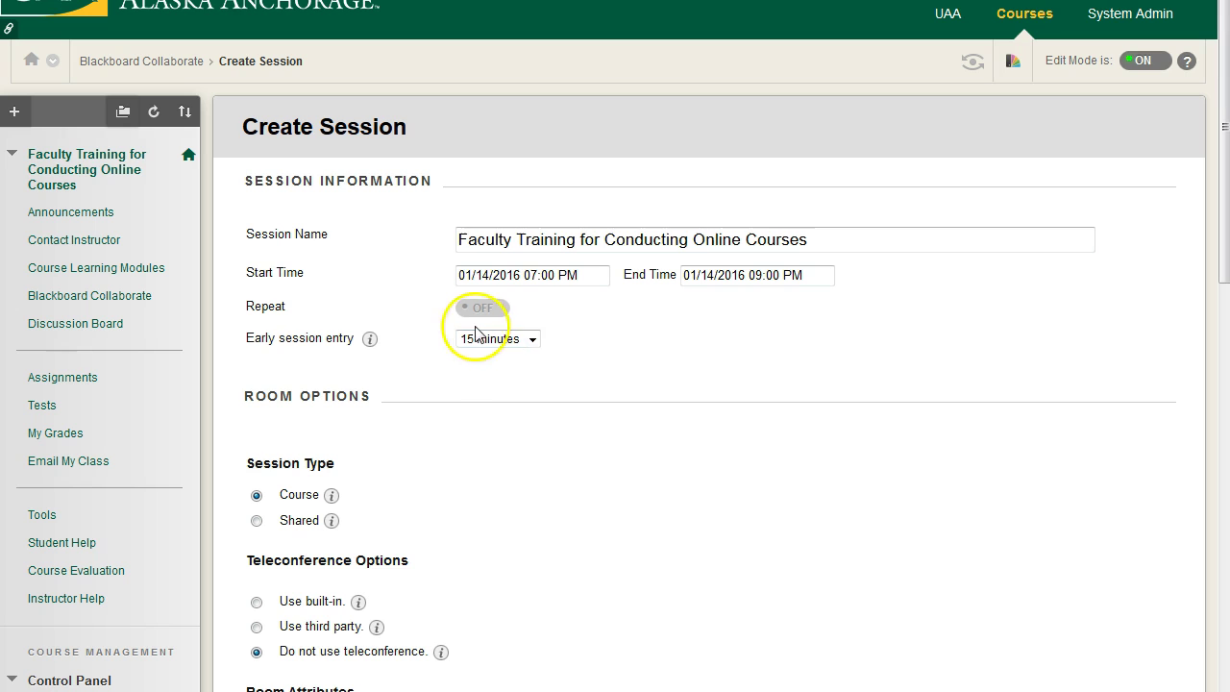
{"action": "scroll", "coordinate": [483, 335], "scroll_direction": "down", "scroll_amount": 4}
{"action": "scroll", "coordinate": [485, 342], "scroll_direction": "up", "scroll_amount": 2}
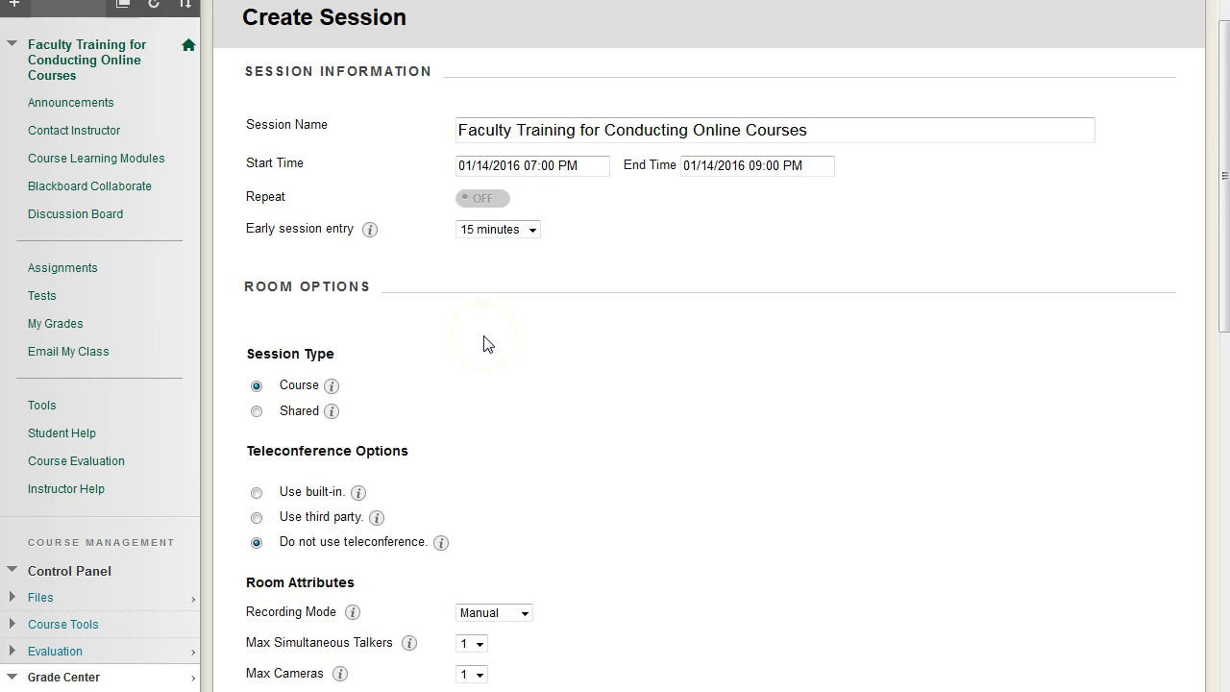
{"action": "left_click", "coordinate": [300, 411]}
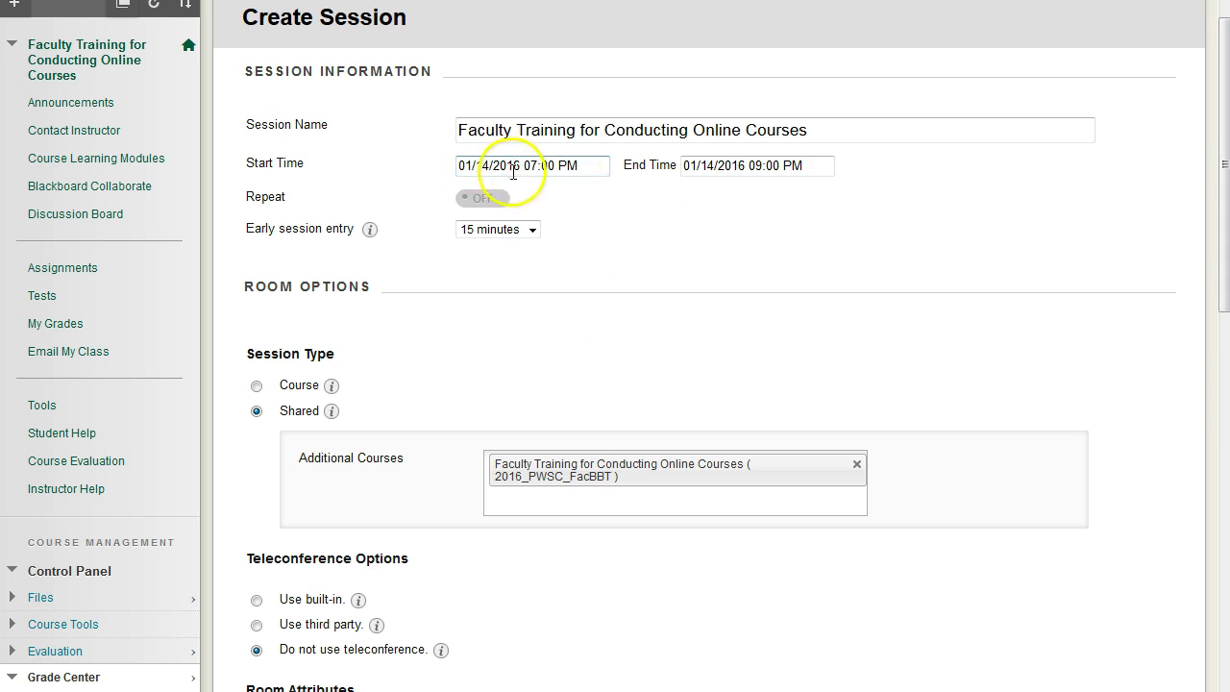
{"action": "left_click", "coordinate": [771, 170]}
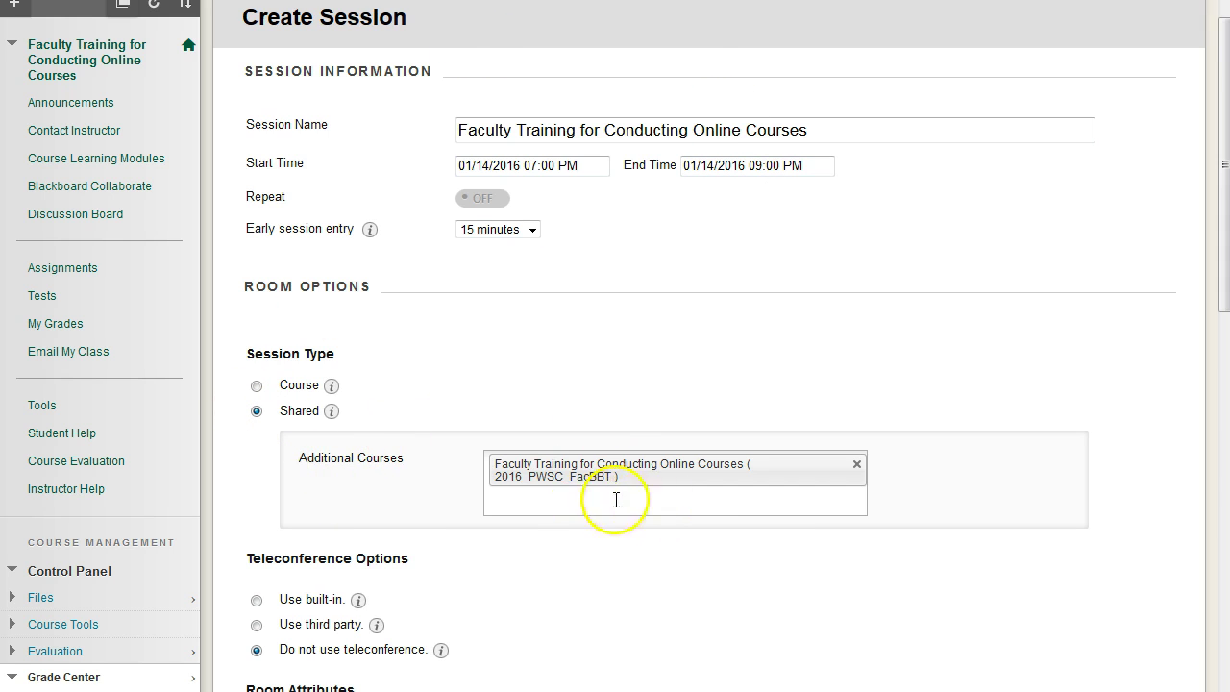
{"action": "left_click", "coordinate": [659, 507]}
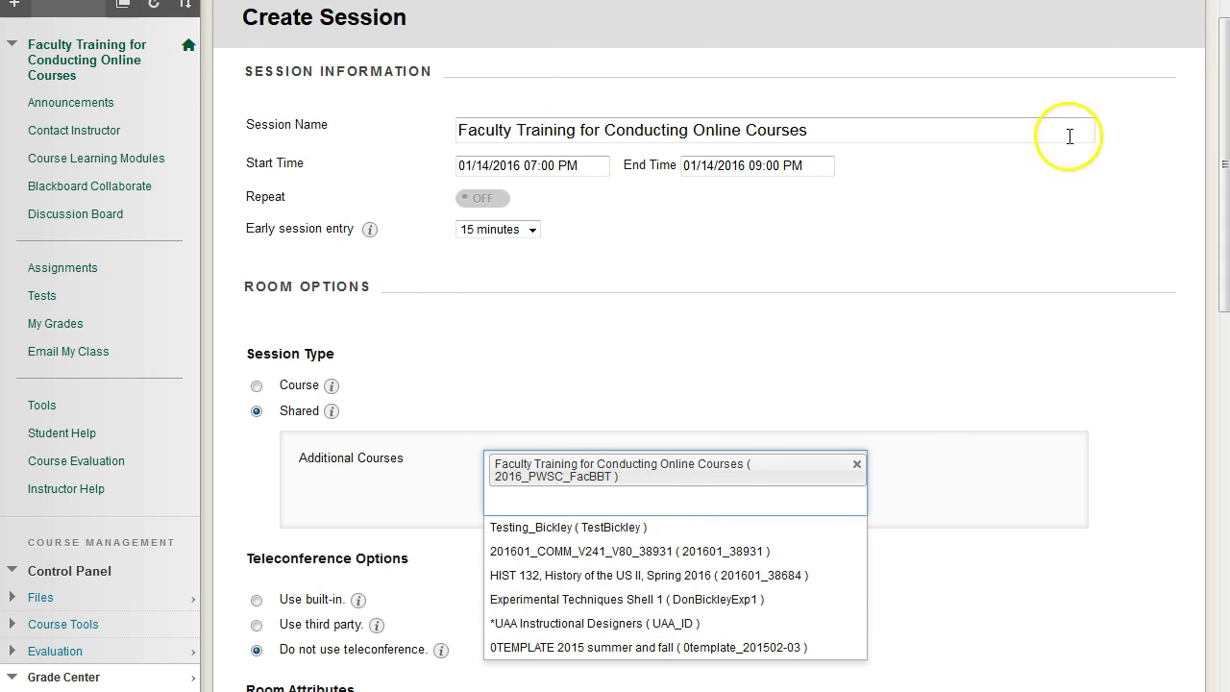
{"action": "left_click", "coordinate": [966, 294]}
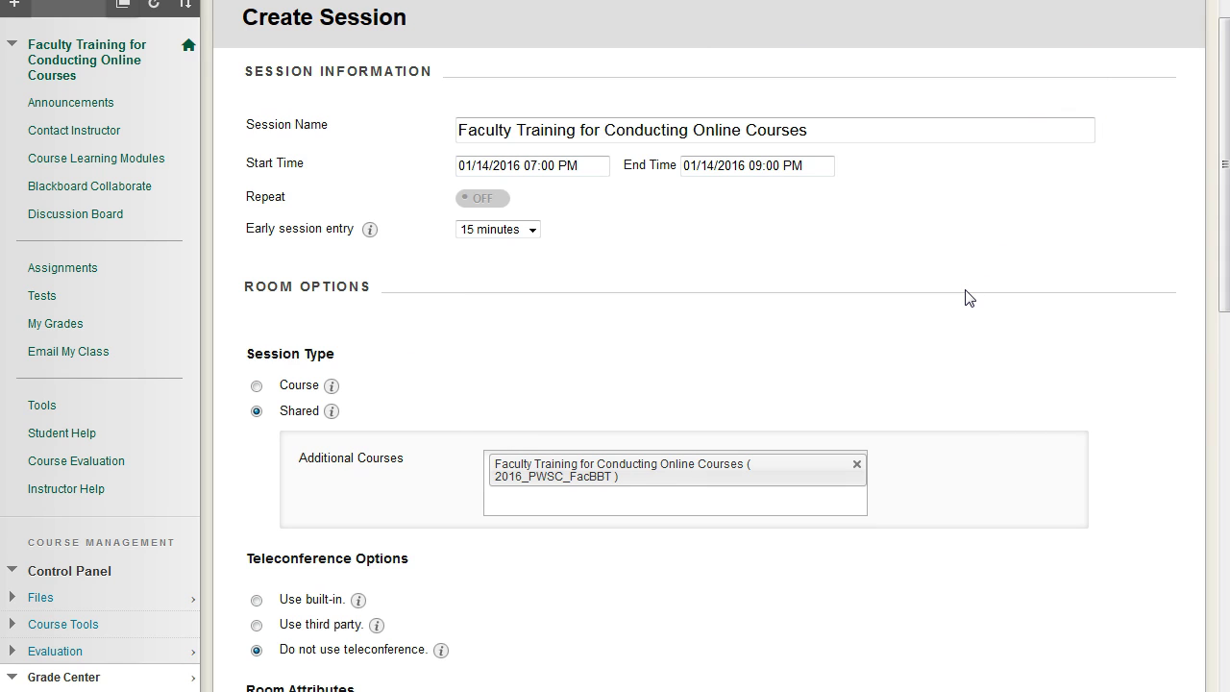
{"action": "left_click", "coordinate": [256, 386]}
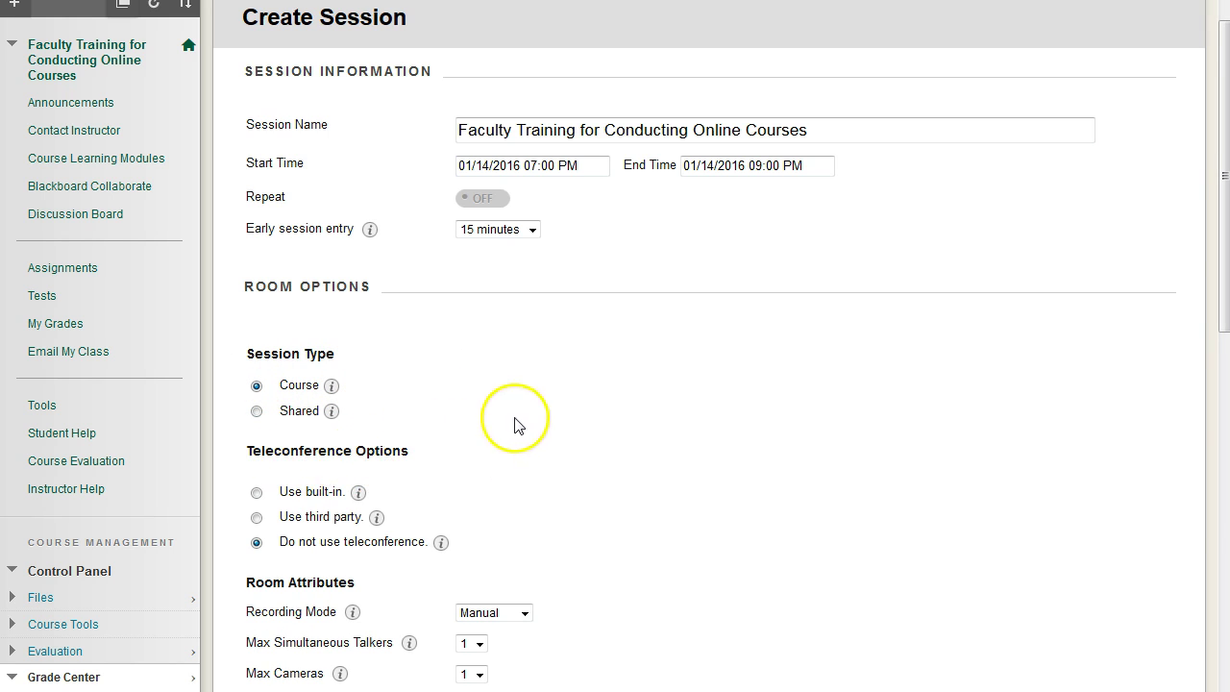
{"action": "mouse_move", "coordinate": [332, 388]}
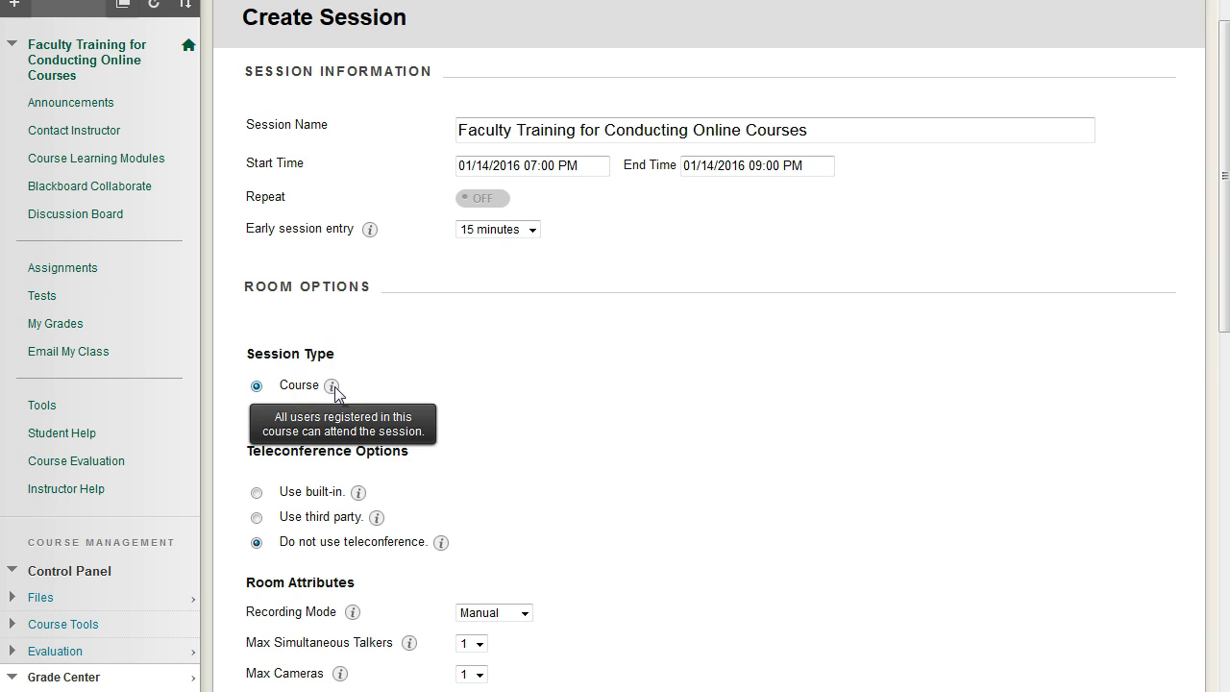
{"action": "mouse_move", "coordinate": [336, 420]}
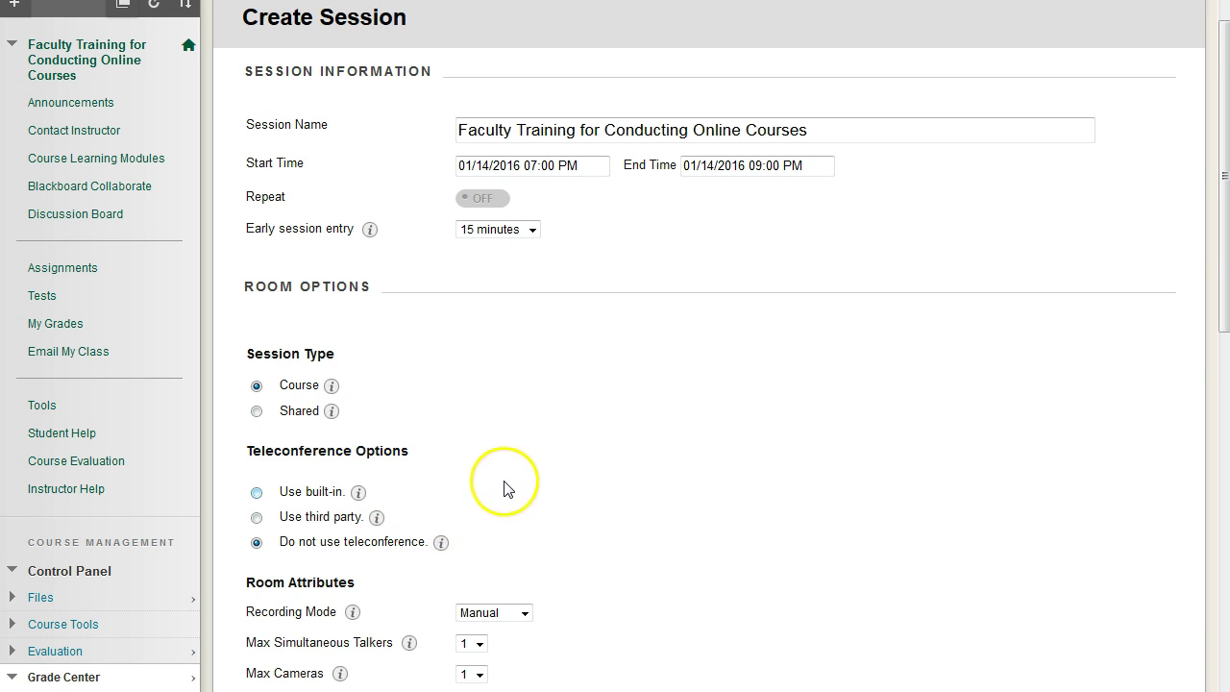
Step: Choose the 'Use built-in' teleconference option under Teleconference Options
{"action": "scroll", "coordinate": [580, 455], "scroll_direction": "down", "scroll_amount": 2}
{"action": "scroll", "coordinate": [594, 399], "scroll_direction": "down", "scroll_amount": 2}
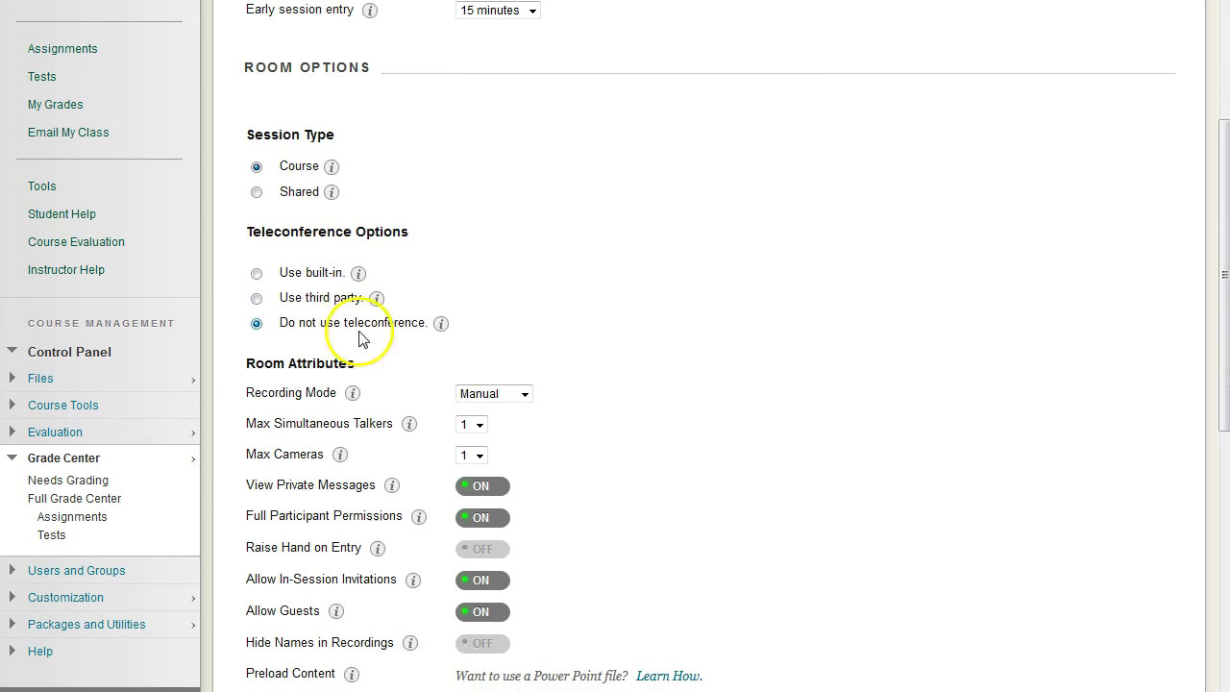
{"action": "left_click", "coordinate": [256, 273]}
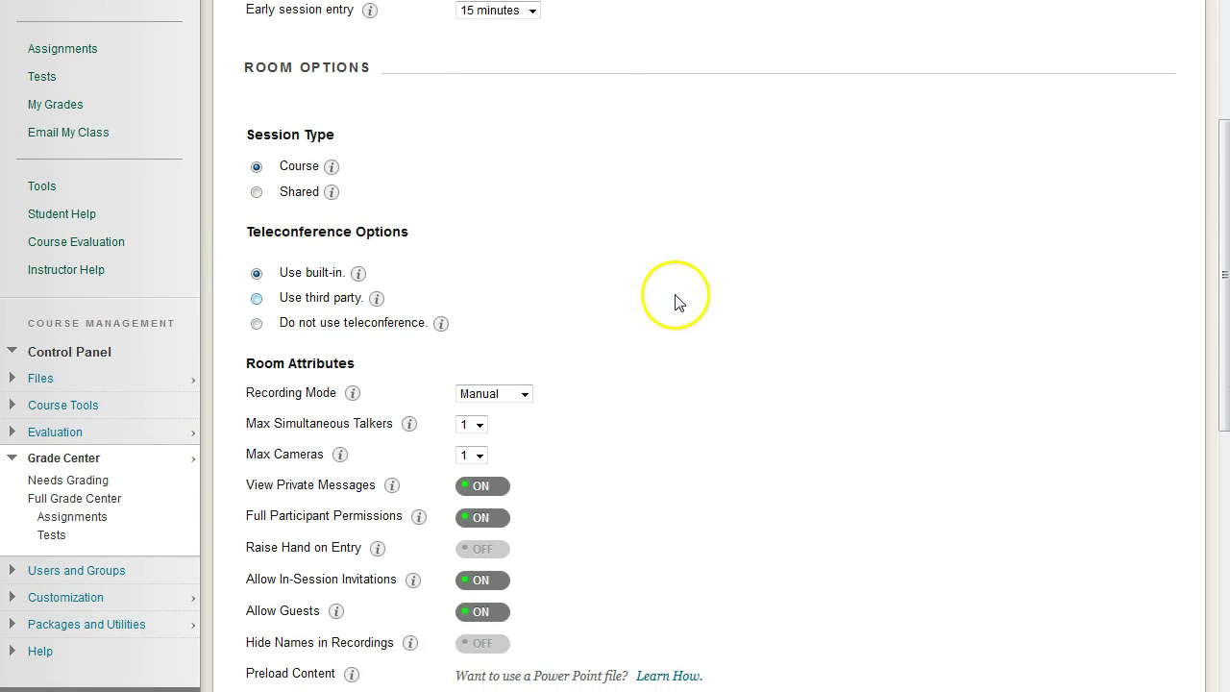
{"action": "scroll", "coordinate": [675, 303], "scroll_direction": "up", "scroll_amount": 2}
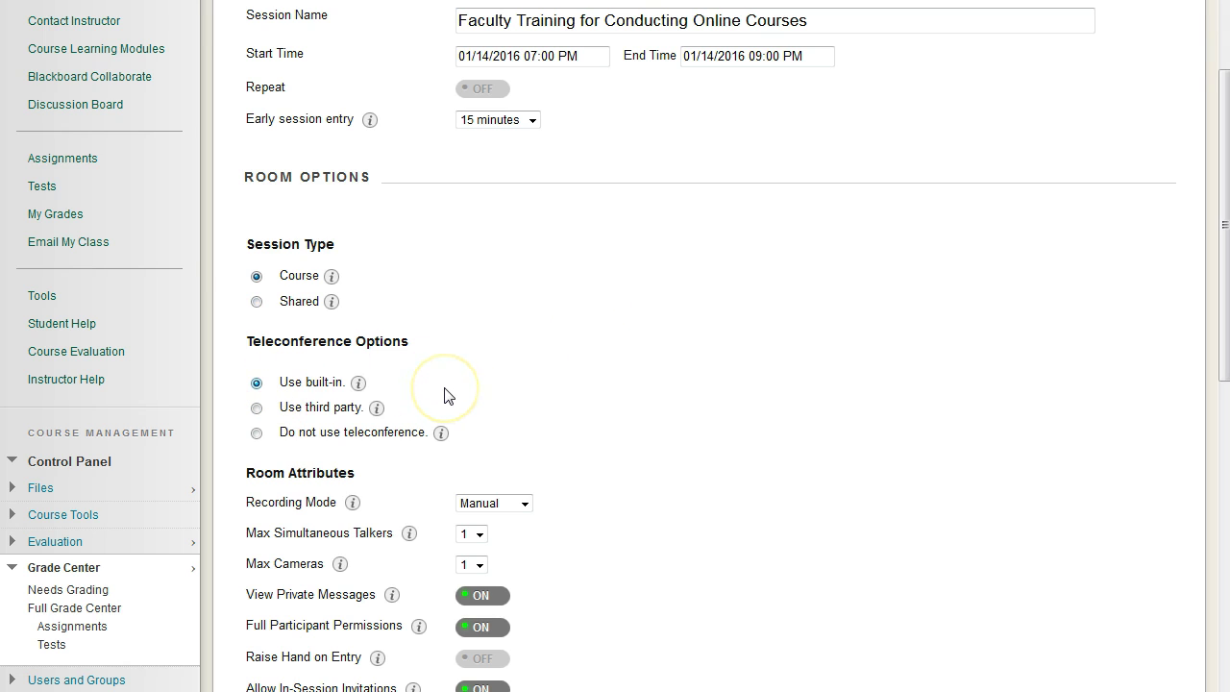
{"action": "scroll", "coordinate": [667, 402], "scroll_direction": "down", "scroll_amount": 1}
Step: Keep recording mode at Manual and set Max Simultaneous Talkers to 3
{"action": "scroll", "coordinate": [670, 404], "scroll_direction": "down", "scroll_amount": 2}
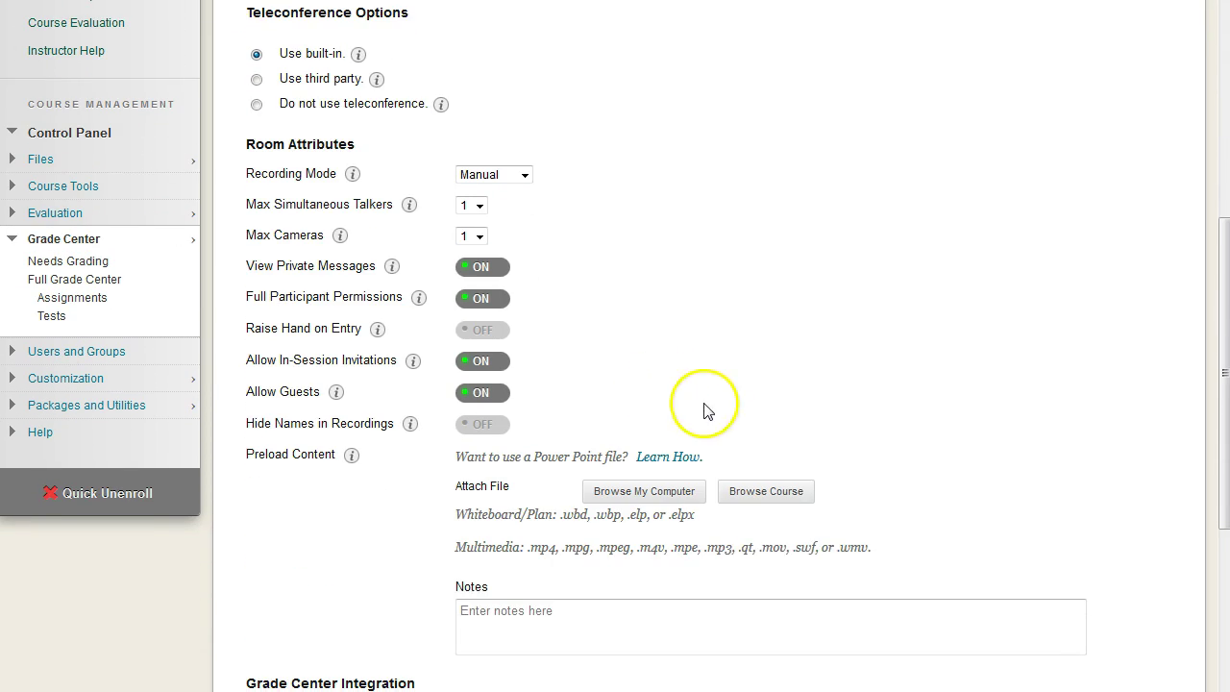
{"action": "left_click", "coordinate": [523, 174]}
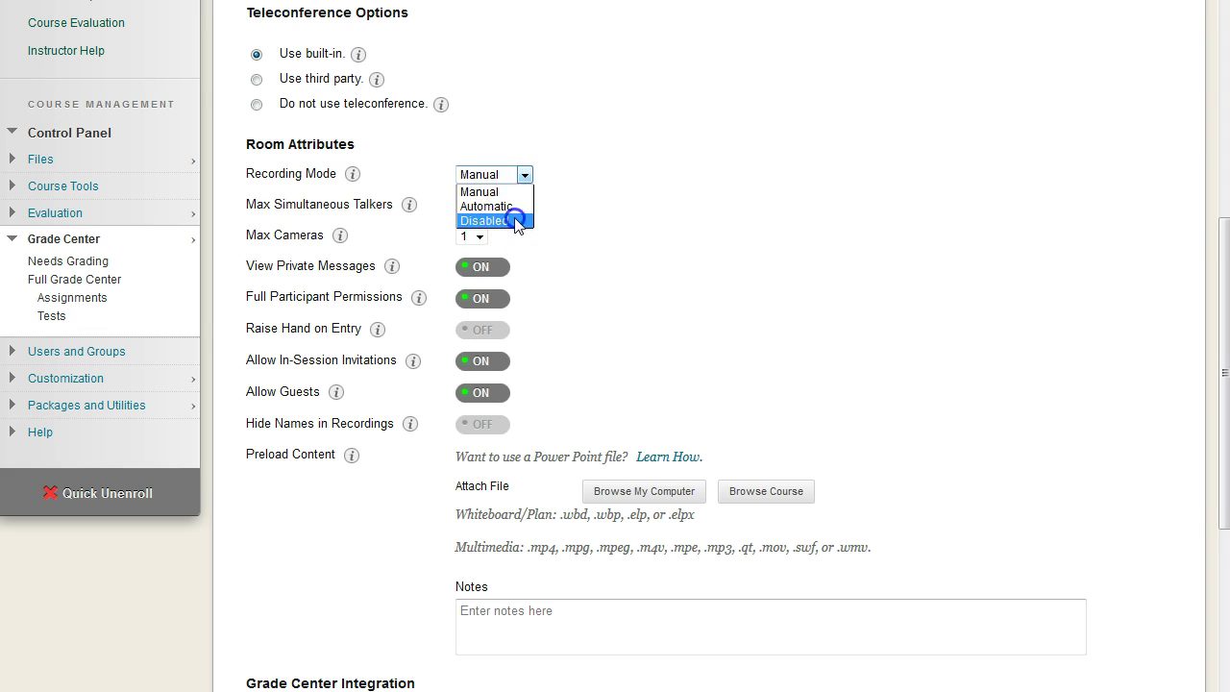
{"action": "left_click", "coordinate": [507, 220]}
{"action": "left_click", "coordinate": [524, 182]}
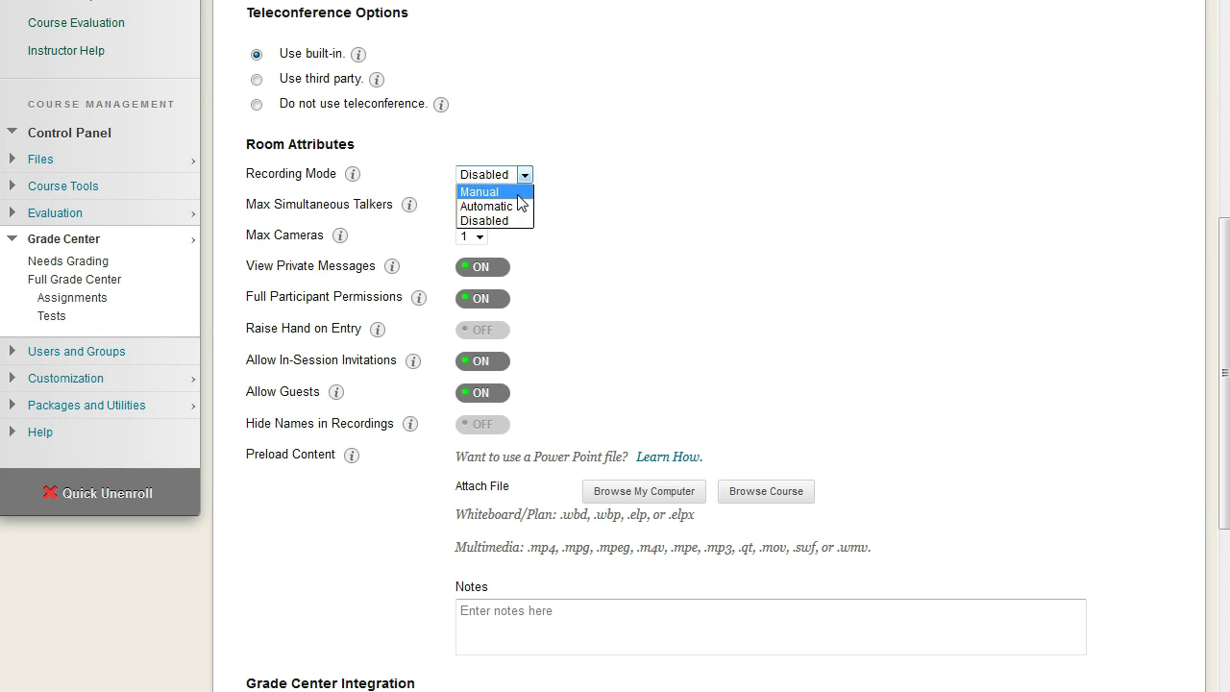
{"action": "left_click", "coordinate": [518, 193]}
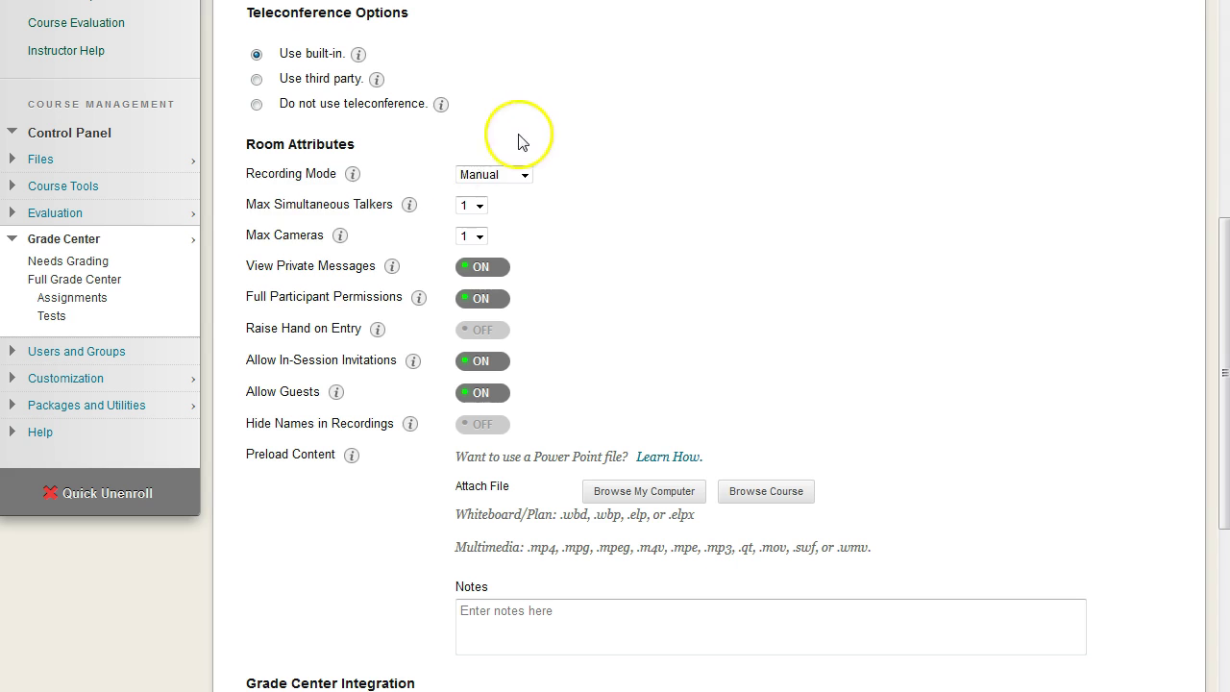
{"action": "left_click_drag", "start_coordinate": [247, 204], "coordinate": [393, 205]}
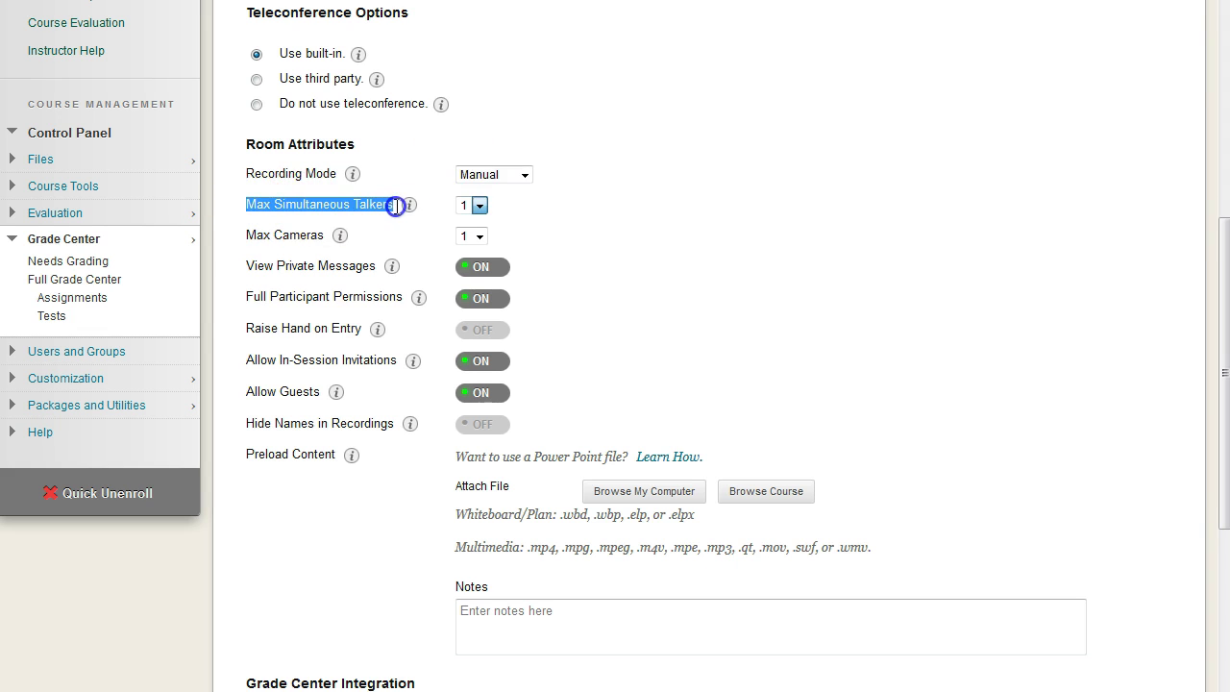
{"action": "left_click", "coordinate": [481, 207]}
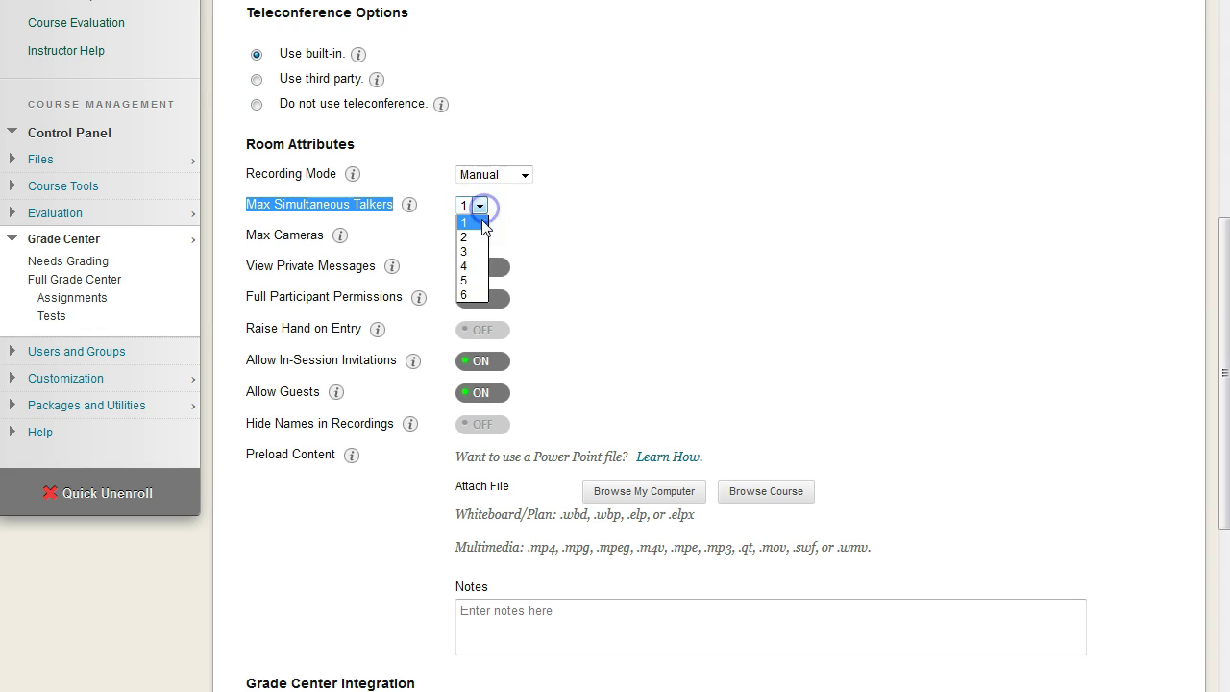
{"action": "left_click", "coordinate": [478, 205]}
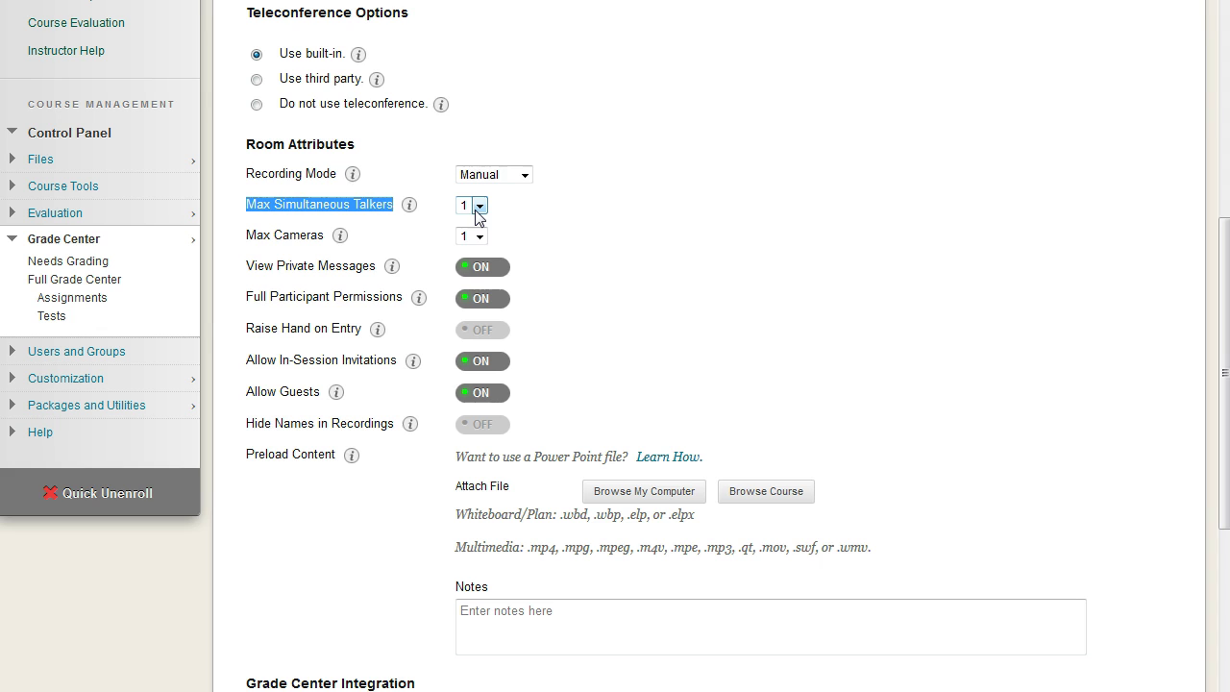
{"action": "left_click", "coordinate": [478, 207]}
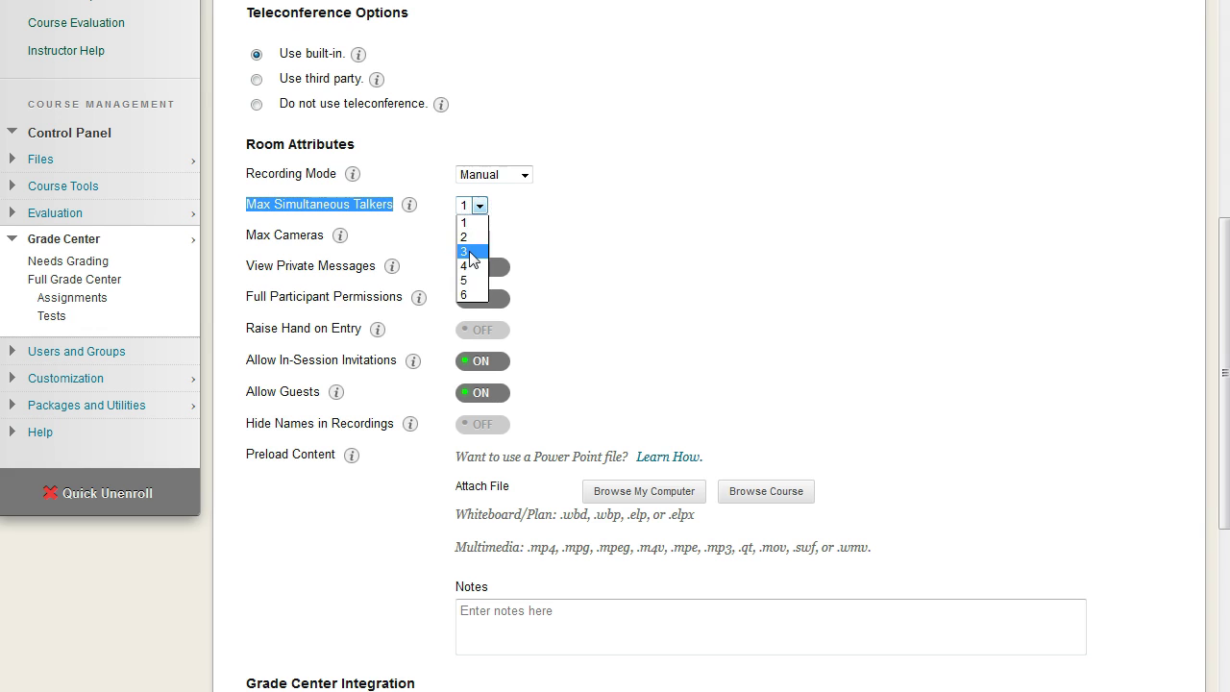
{"action": "left_click", "coordinate": [465, 251]}
{"action": "left_click", "coordinate": [537, 221]}
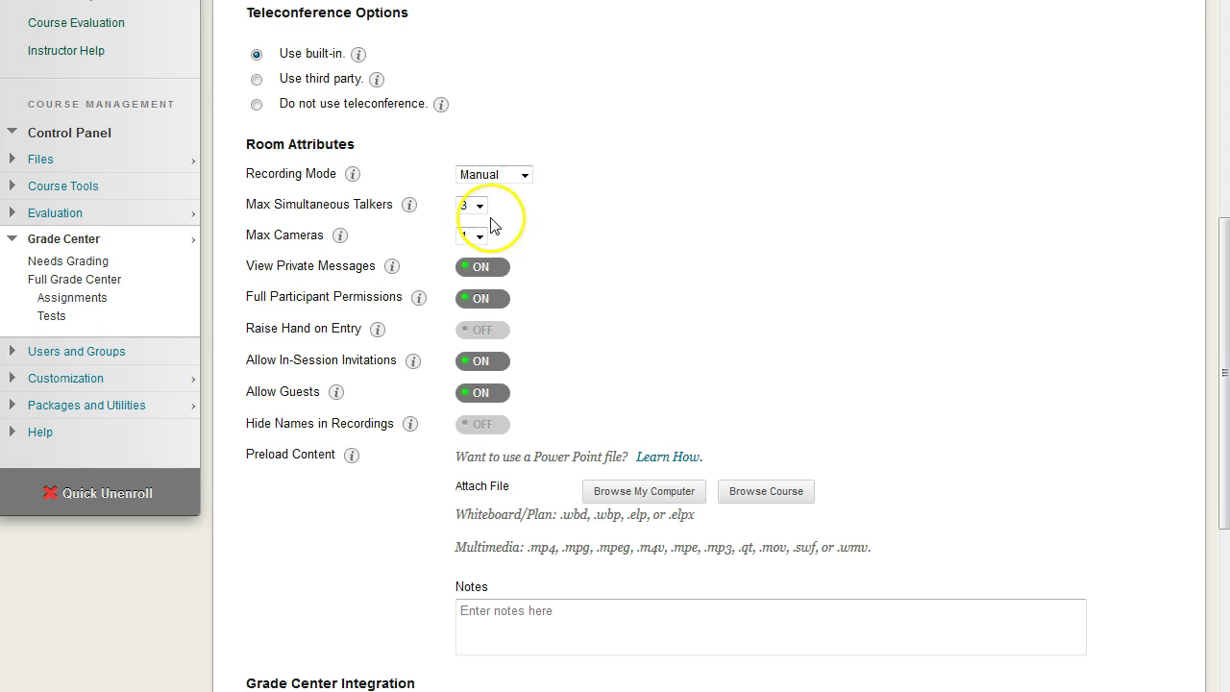
Step: Set Max Cameras to 3
{"action": "left_click", "coordinate": [475, 235]}
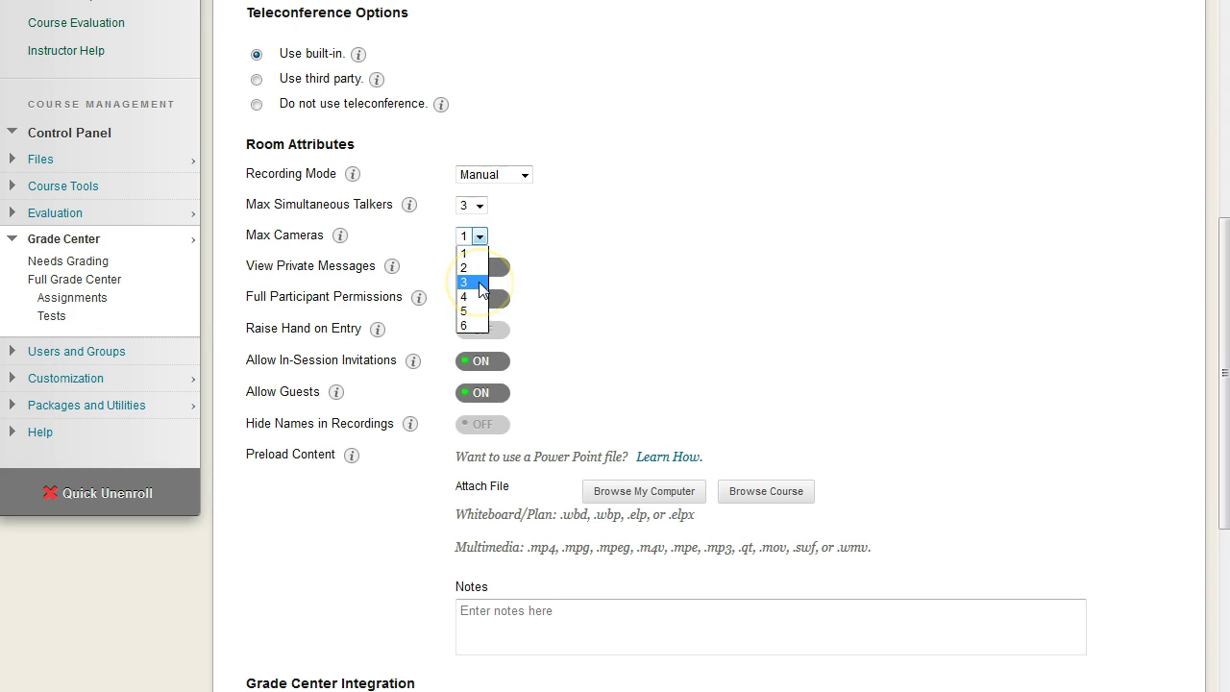
{"action": "left_click", "coordinate": [481, 283]}
{"action": "left_click_drag", "start_coordinate": [484, 239], "coordinate": [484, 335]}
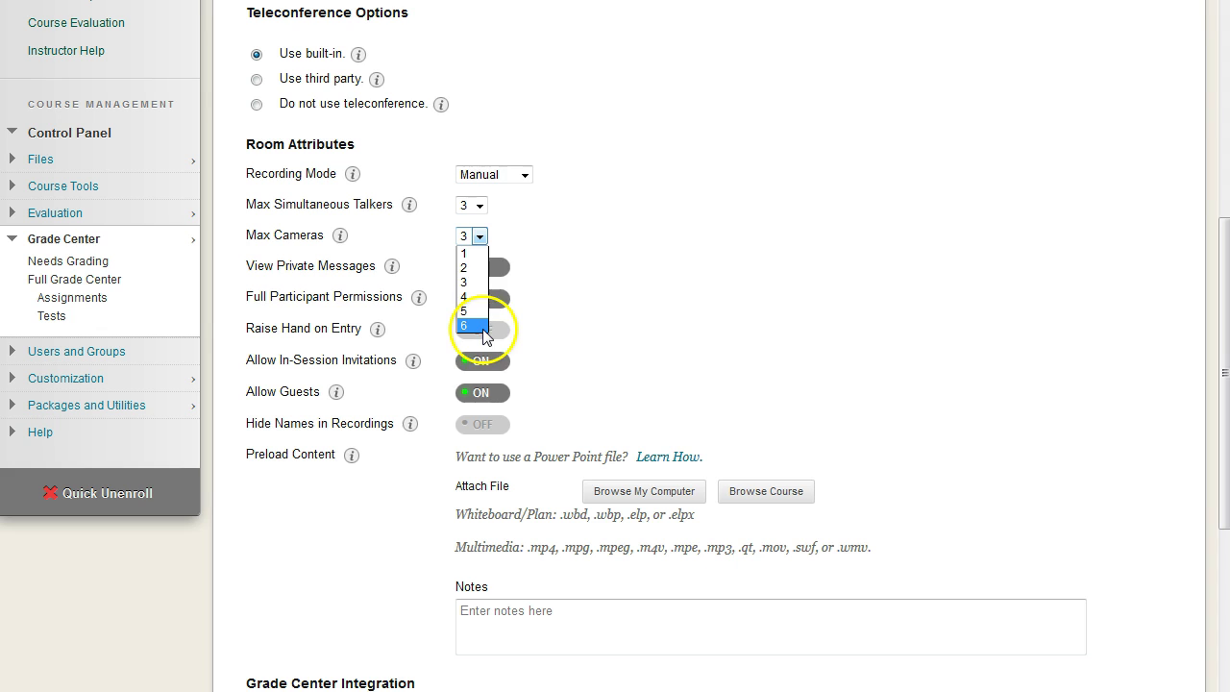
{"action": "left_click", "coordinate": [538, 234]}
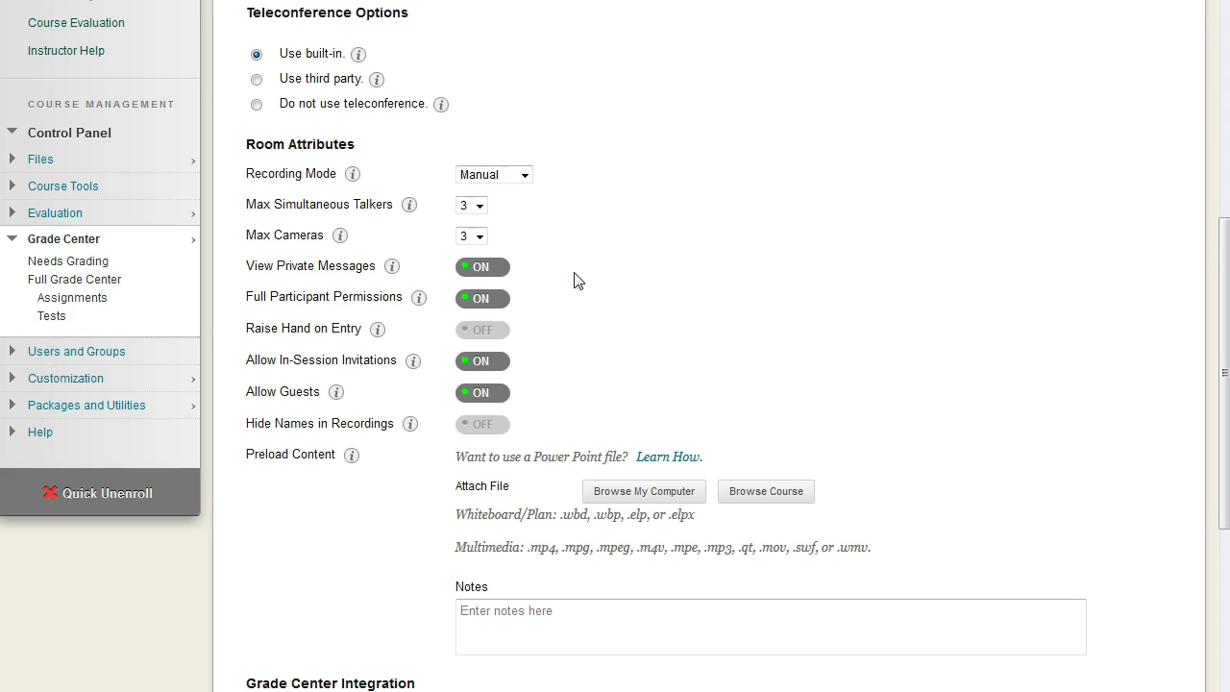
Step: Switch Hide Names in Recordings to ON, leaving raise-hand on entry off
{"action": "mouse_move", "coordinate": [419, 300]}
{"action": "scroll", "coordinate": [736, 327], "scroll_direction": "down", "scroll_amount": 2}
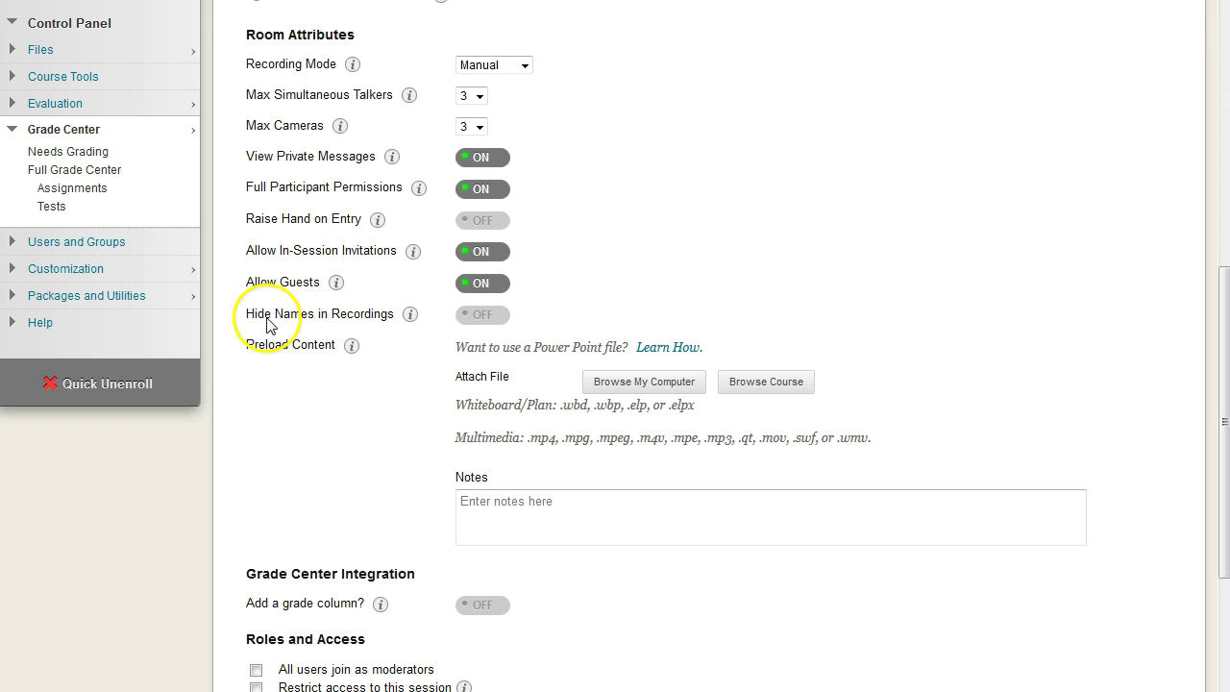
{"action": "left_click_drag", "start_coordinate": [310, 324], "coordinate": [404, 311]}
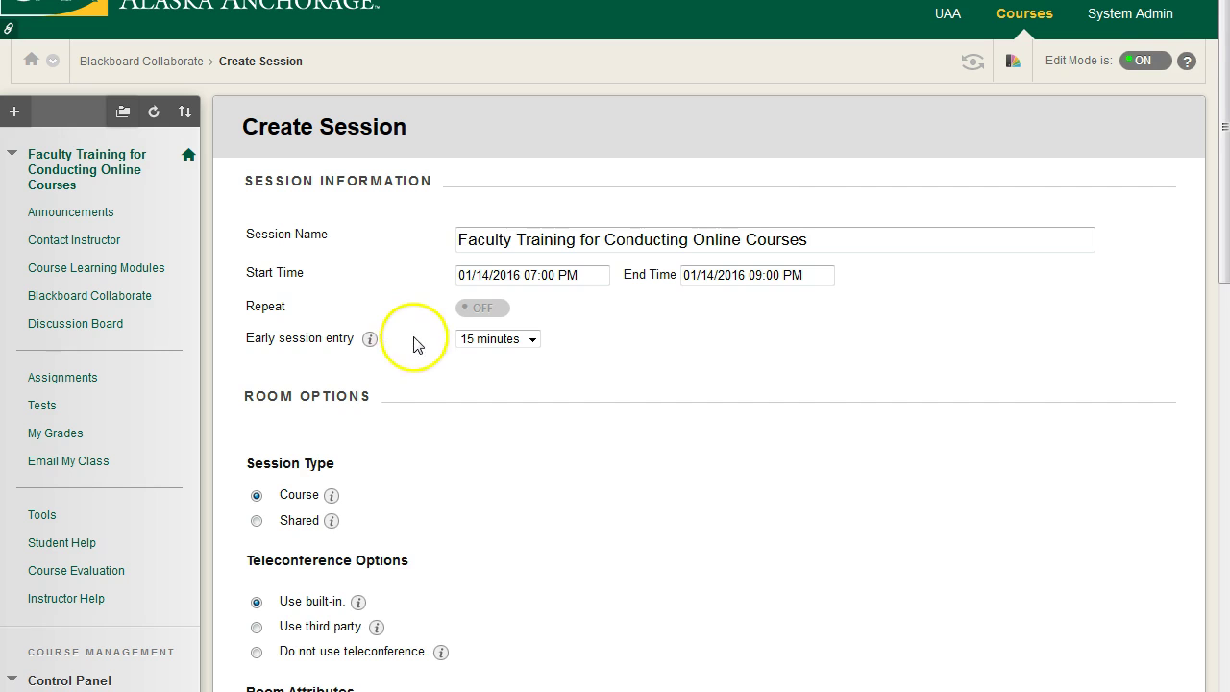
{"action": "scroll", "coordinate": [411, 343], "scroll_direction": "down", "scroll_amount": 9}
{"action": "scroll", "coordinate": [448, 349], "scroll_direction": "up", "scroll_amount": 2}
{"action": "scroll", "coordinate": [452, 358], "scroll_direction": "up", "scroll_amount": 2}
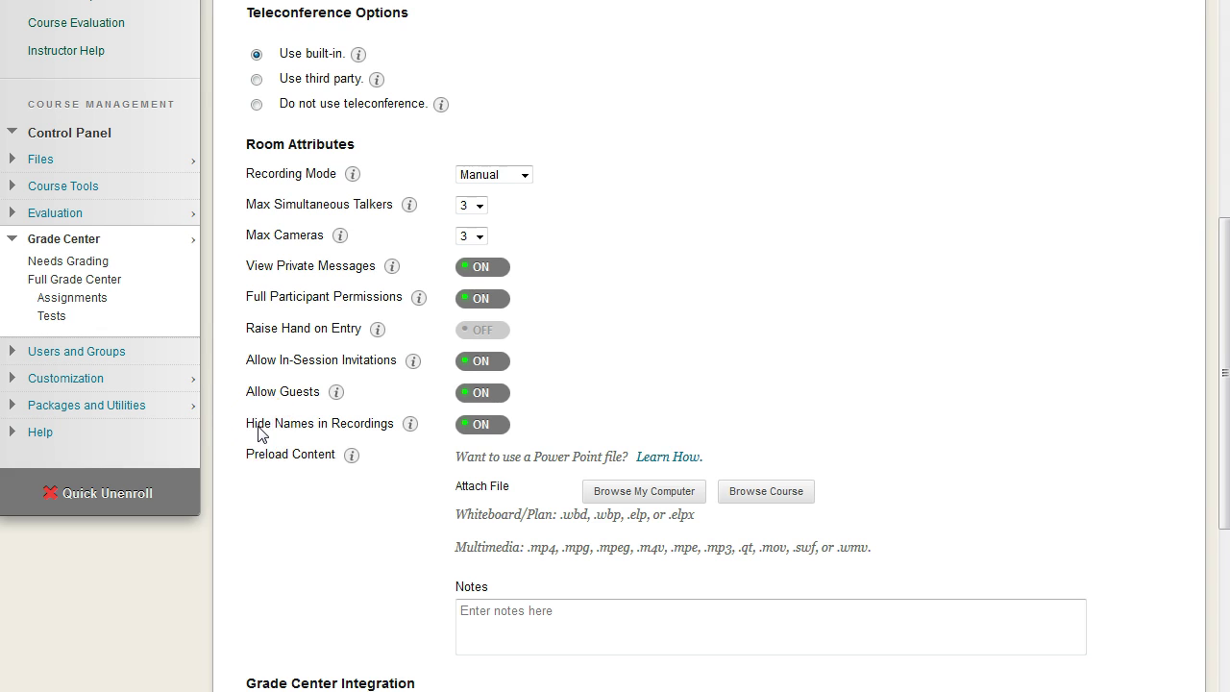
{"action": "scroll", "coordinate": [307, 331], "scroll_direction": "down", "scroll_amount": 2}
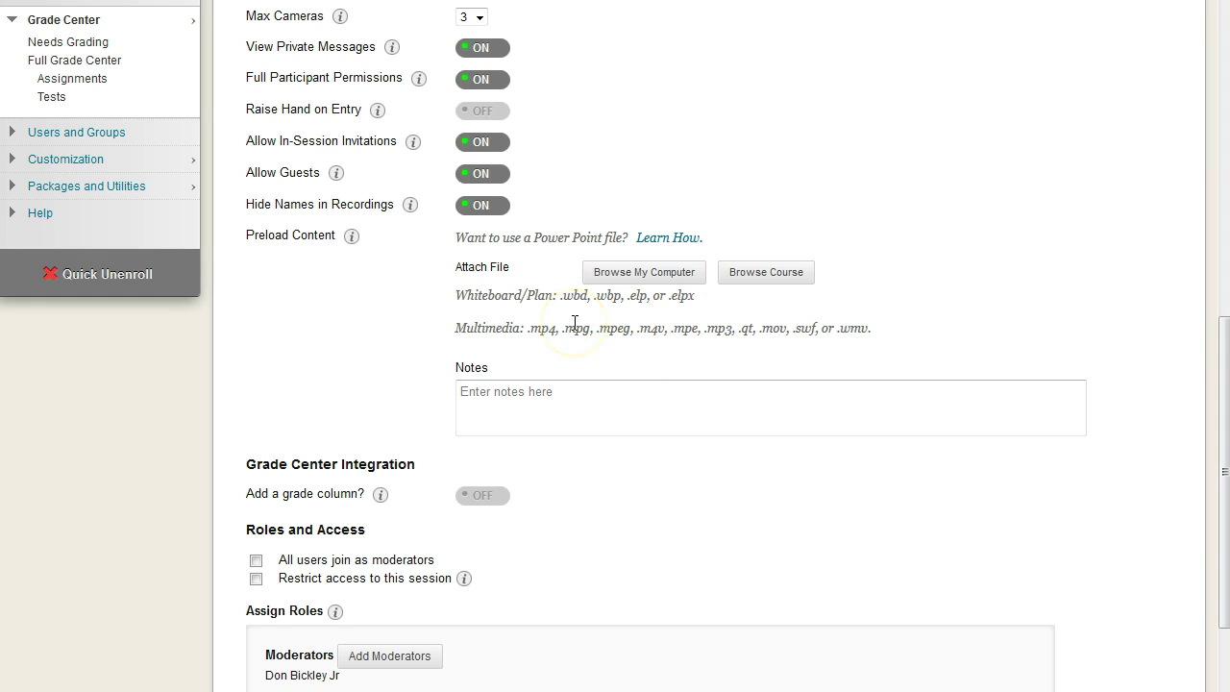
{"action": "scroll", "coordinate": [577, 317], "scroll_direction": "down", "scroll_amount": 3}
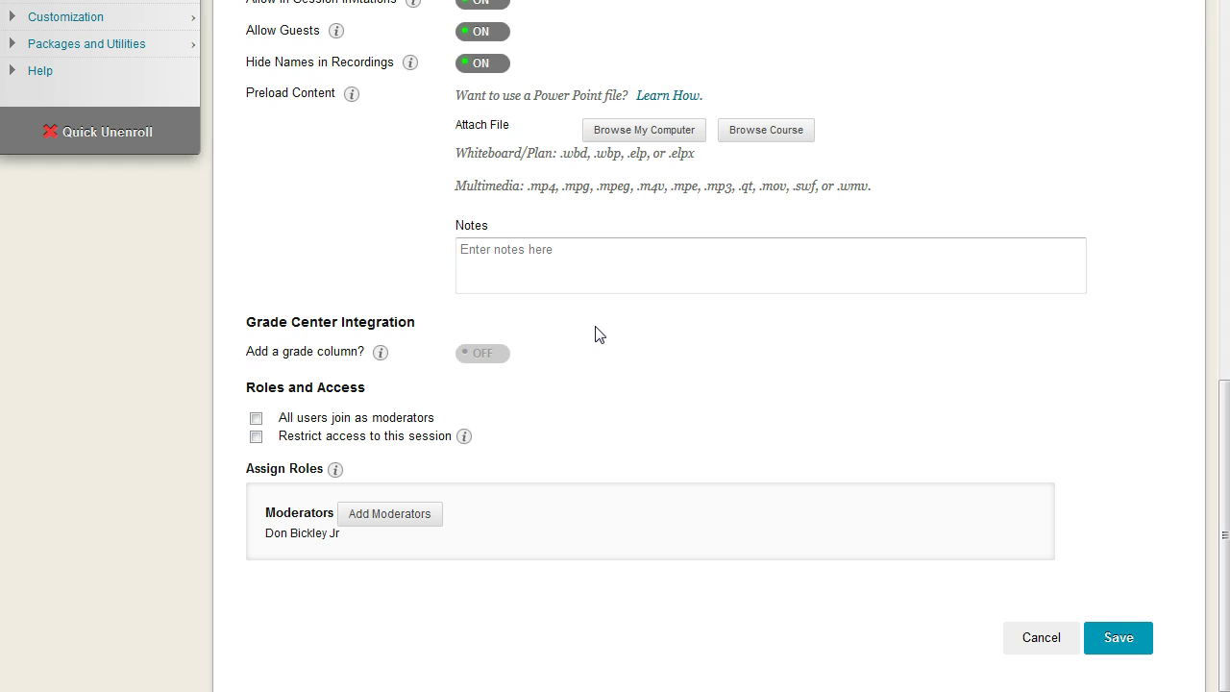
{"action": "scroll", "coordinate": [595, 334], "scroll_direction": "up", "scroll_amount": 10}
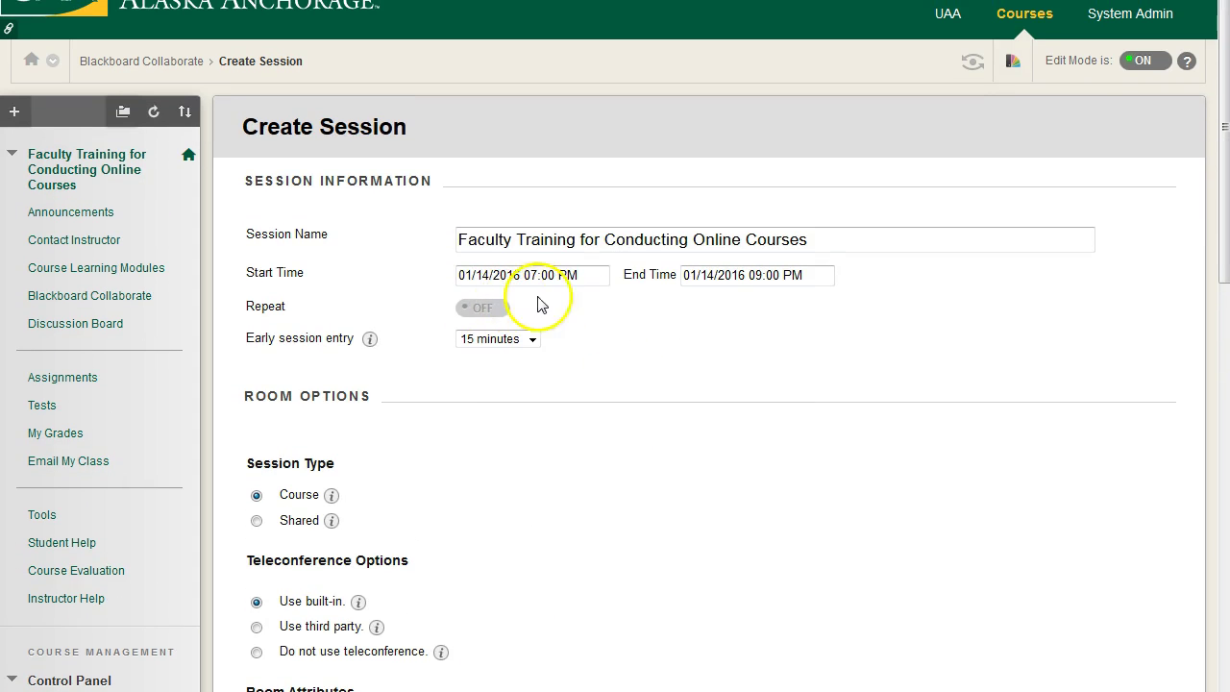
{"action": "scroll", "coordinate": [571, 336], "scroll_direction": "down", "scroll_amount": 15}
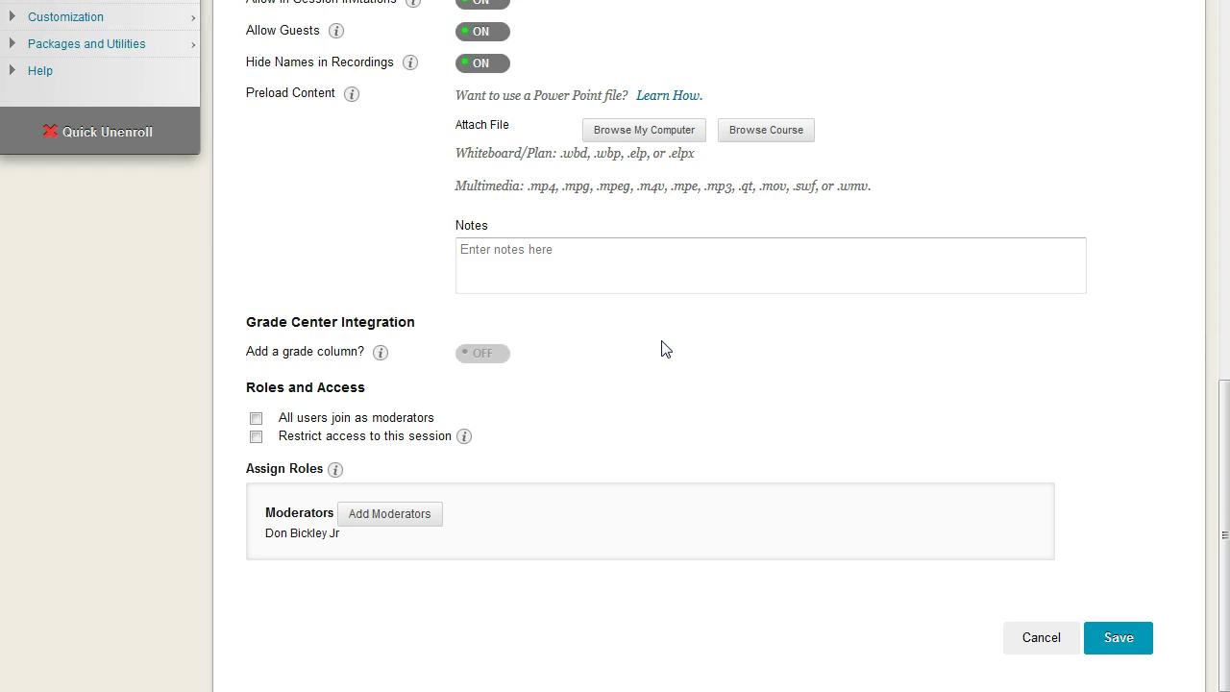
{"action": "double_click", "coordinate": [267, 322]}
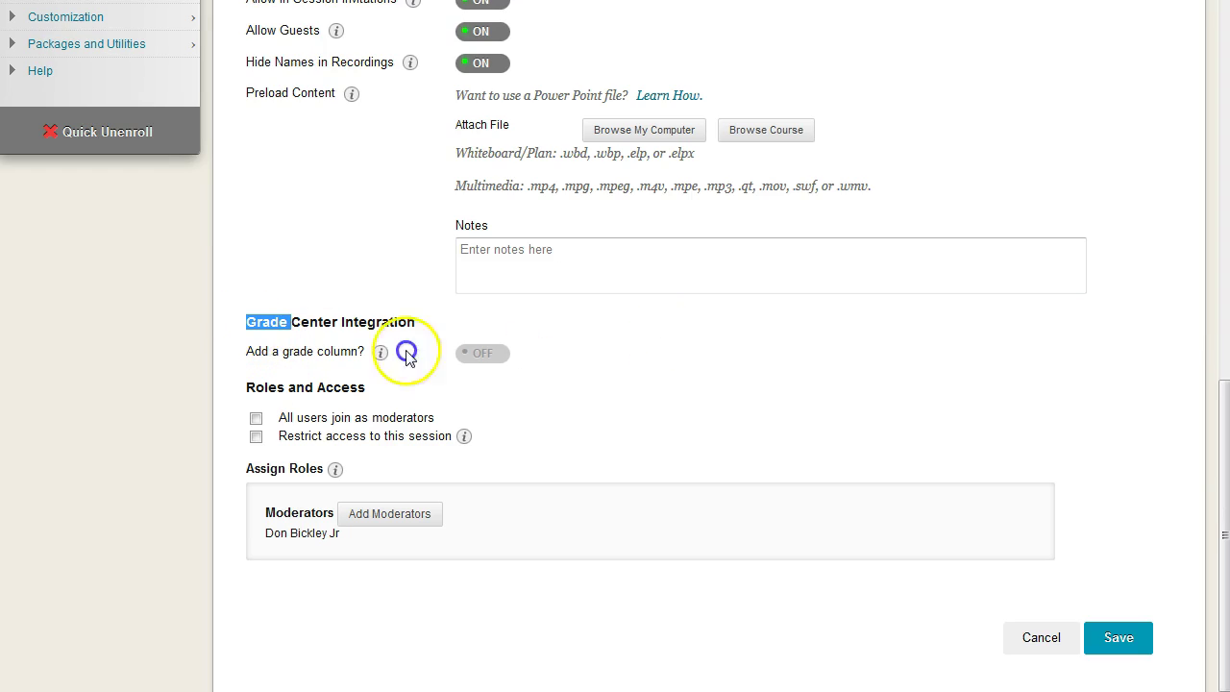
{"action": "left_click_drag", "start_coordinate": [406, 355], "coordinate": [571, 365]}
{"action": "left_click", "coordinate": [576, 363]}
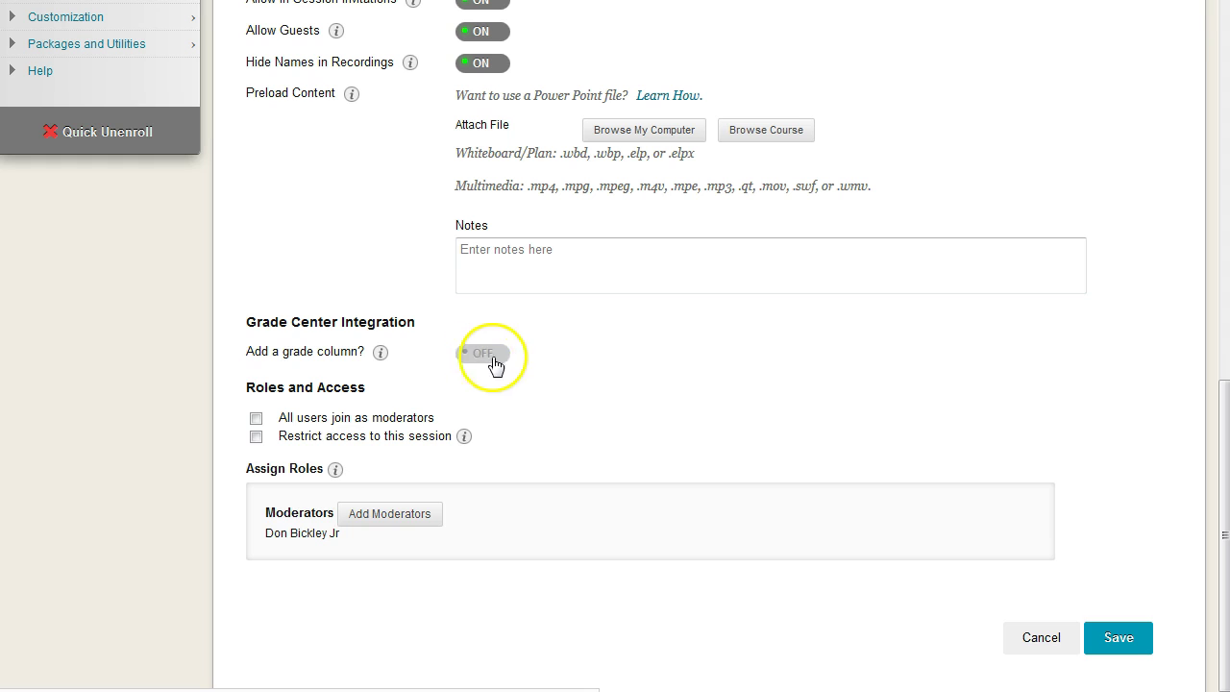
Step: Turn on 'Add a grade column?' with Points left at 100
{"action": "left_click", "coordinate": [492, 358]}
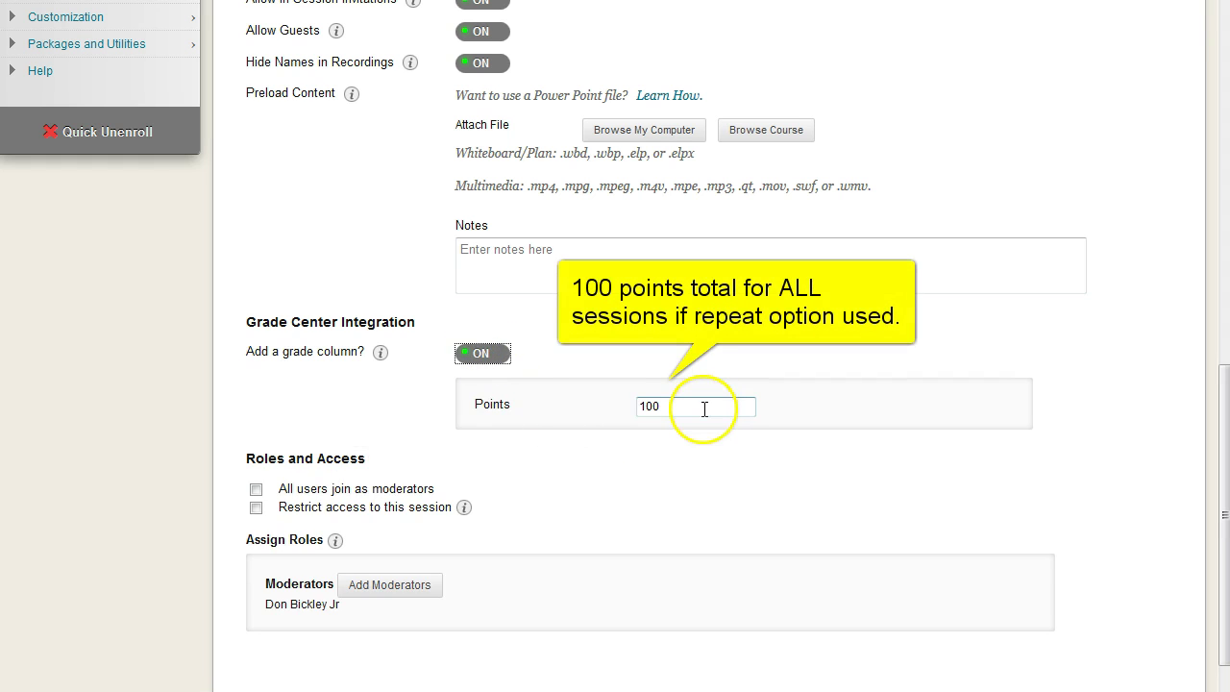
{"action": "left_click_drag", "start_coordinate": [704, 408], "coordinate": [587, 433]}
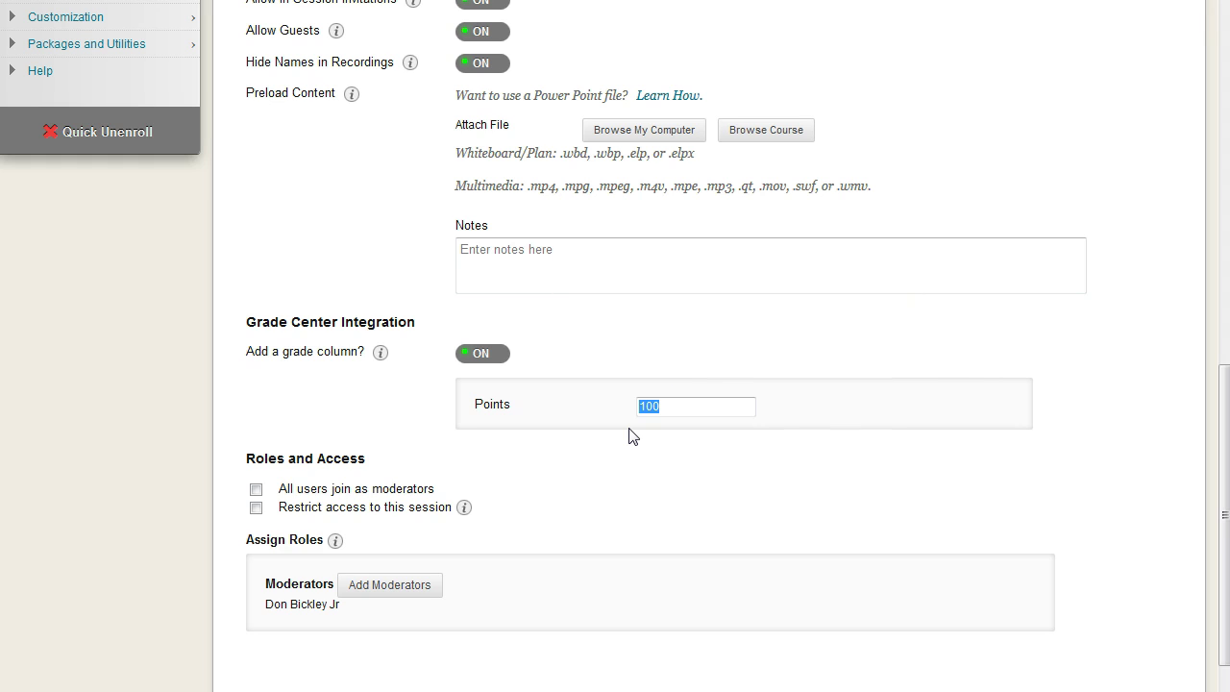
{"action": "left_click", "coordinate": [698, 407]}
{"action": "left_click", "coordinate": [798, 398]}
{"action": "scroll", "coordinate": [778, 406], "scroll_direction": "down", "scroll_amount": 1}
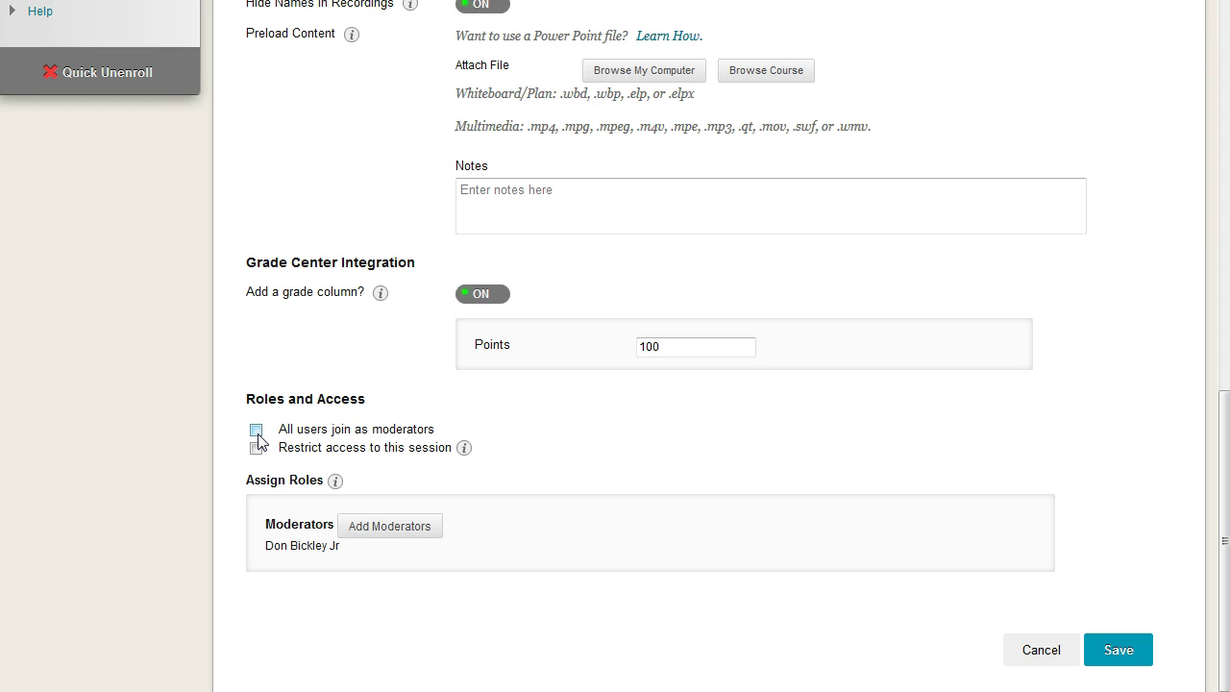
{"action": "left_click_drag", "start_coordinate": [258, 440], "coordinate": [429, 434]}
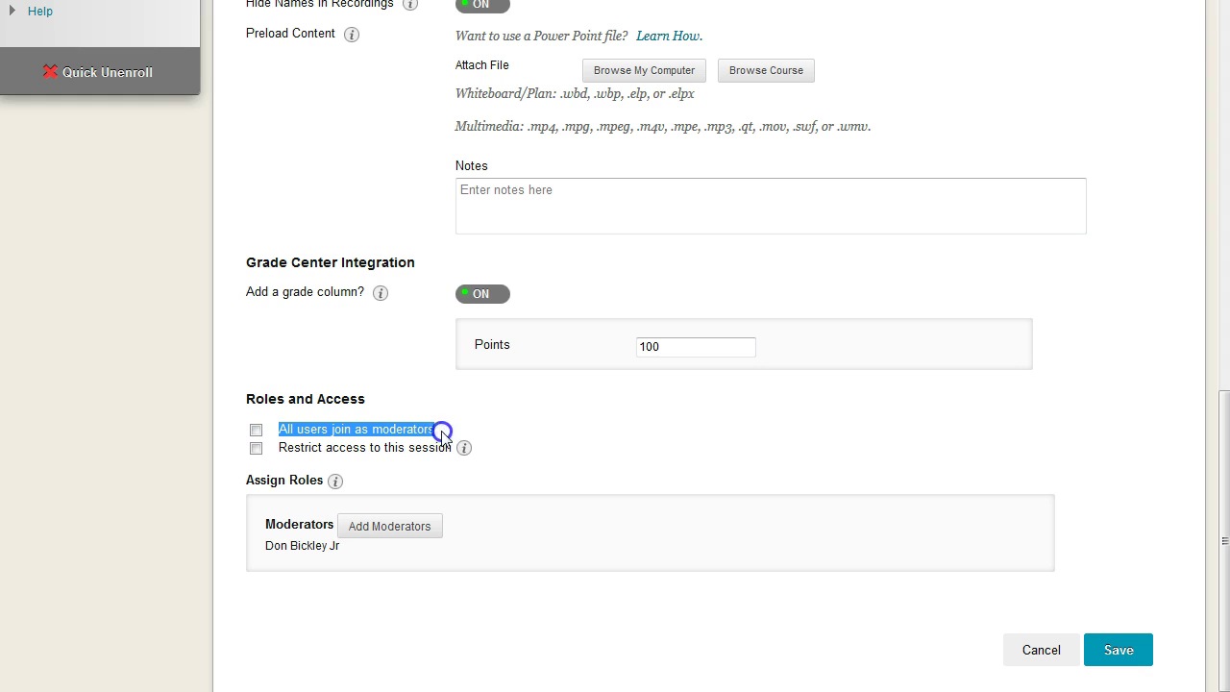
{"action": "left_click", "coordinate": [445, 440]}
{"action": "left_click", "coordinate": [293, 433]}
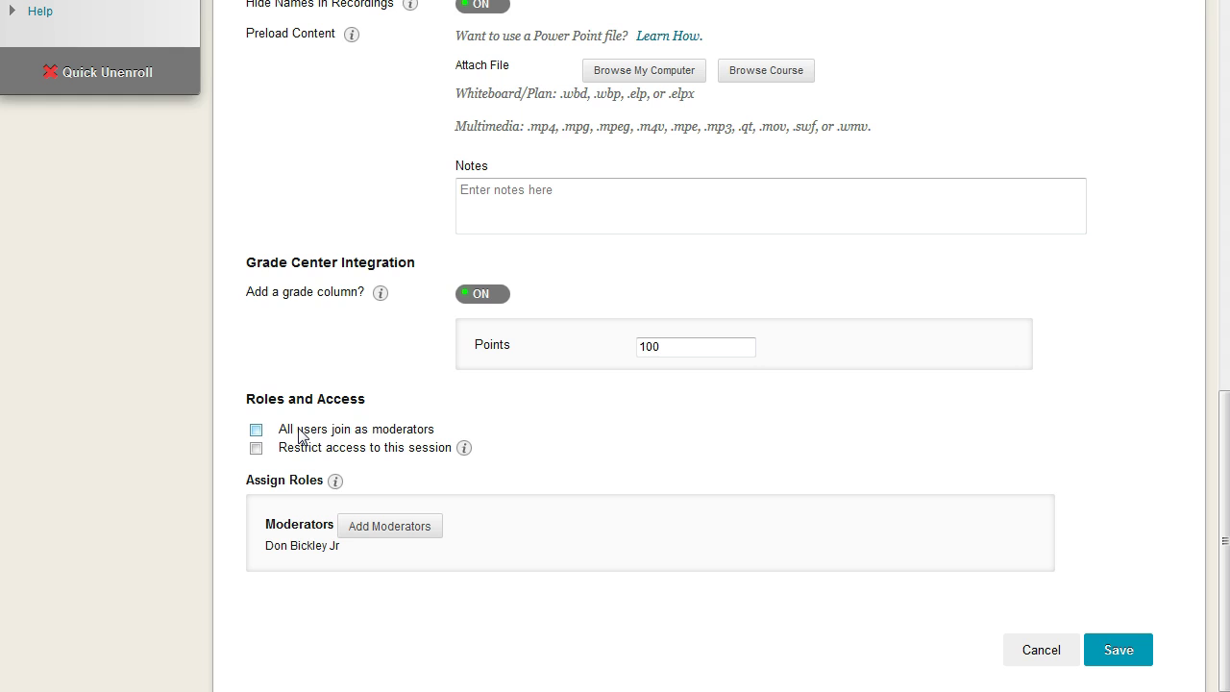
{"action": "left_click_drag", "start_coordinate": [276, 430], "coordinate": [483, 437]}
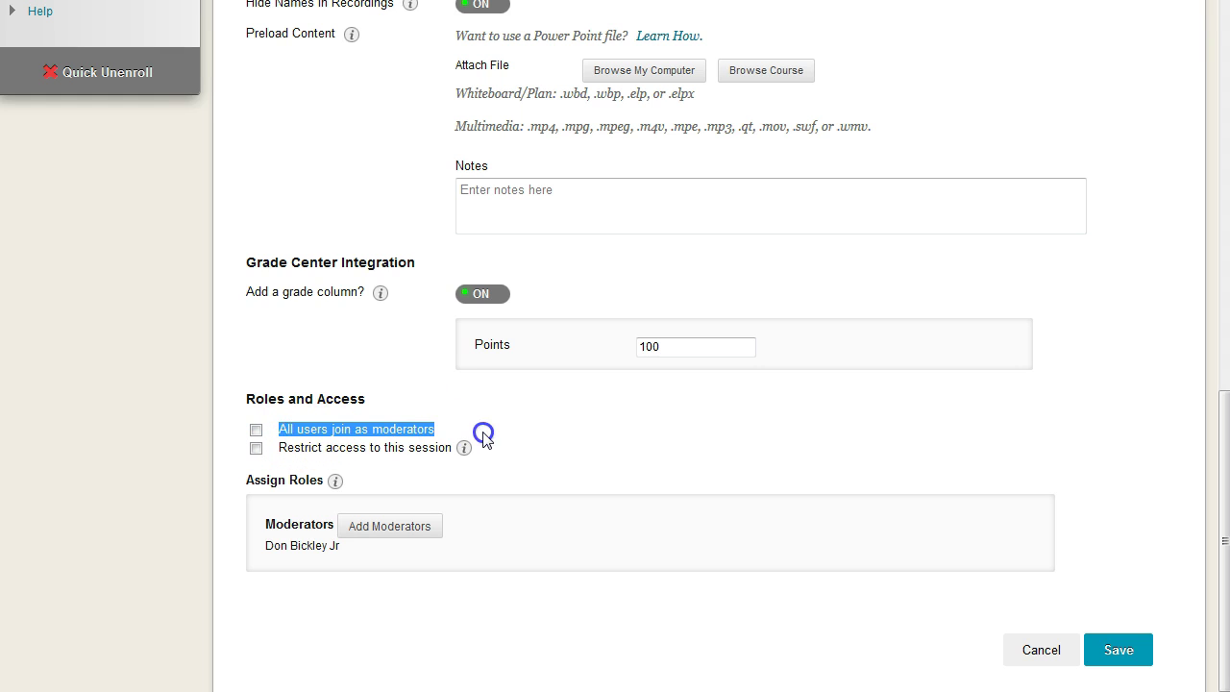
{"action": "left_click", "coordinate": [484, 437]}
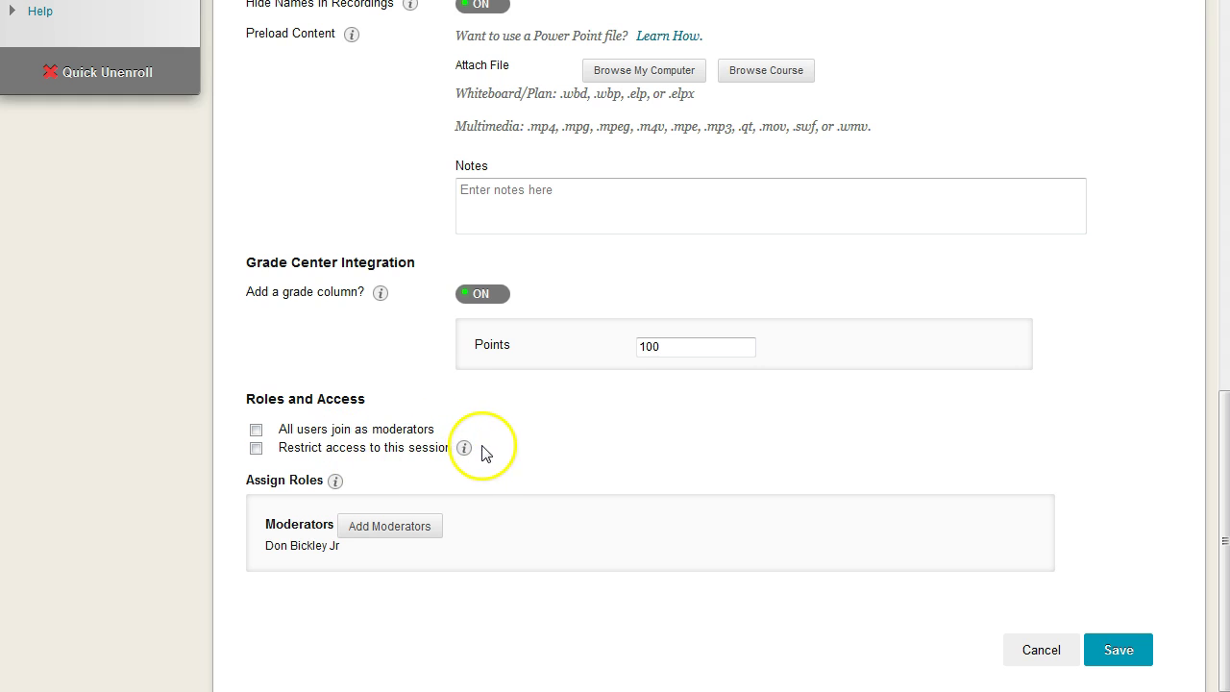
{"action": "left_click_drag", "start_coordinate": [276, 430], "coordinate": [483, 437]}
{"action": "left_click", "coordinate": [500, 437]}
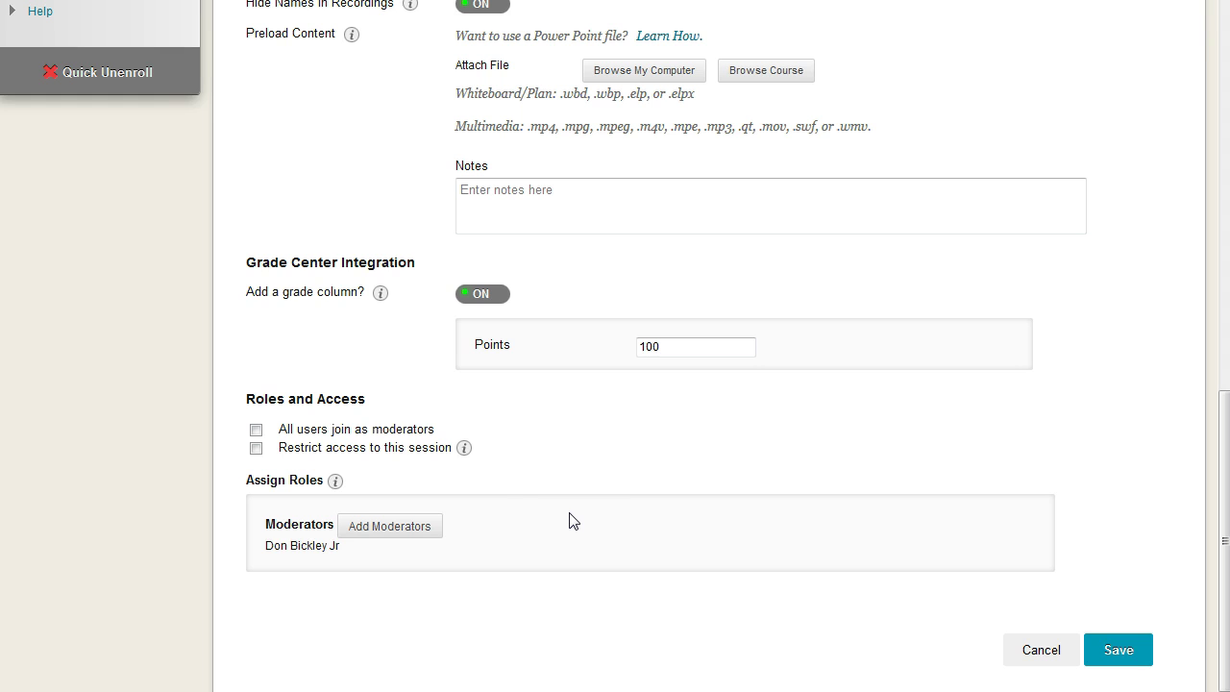
{"action": "left_click", "coordinate": [256, 449]}
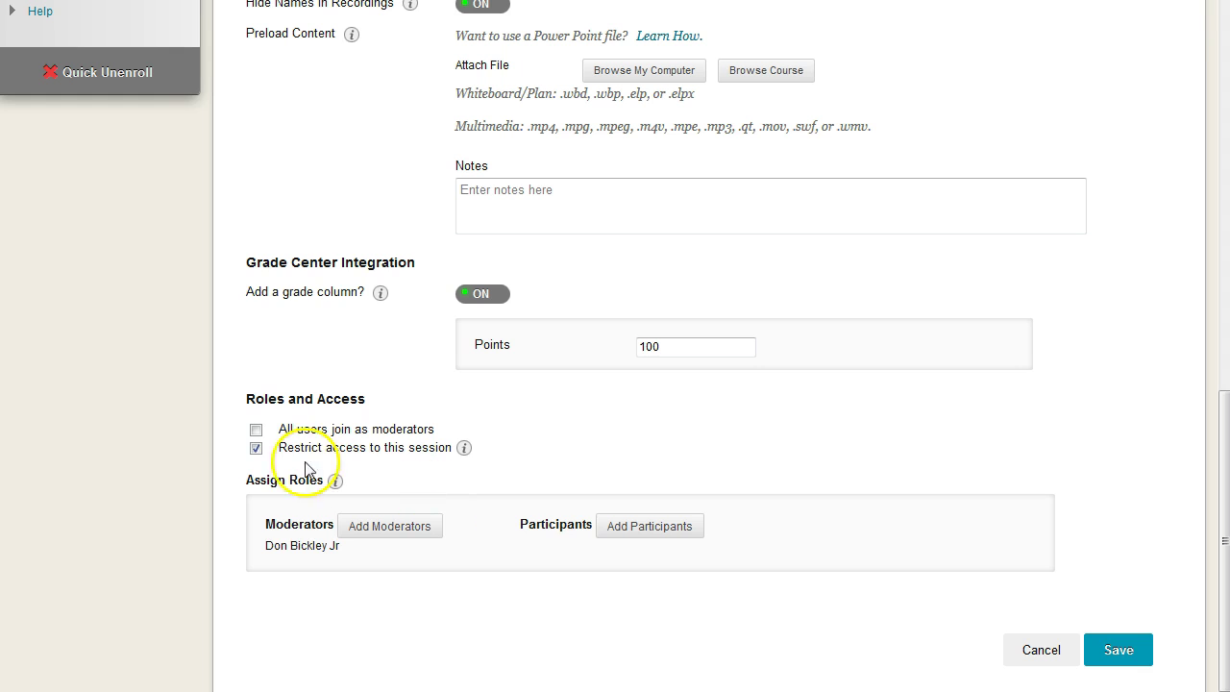
{"action": "left_click", "coordinate": [644, 528]}
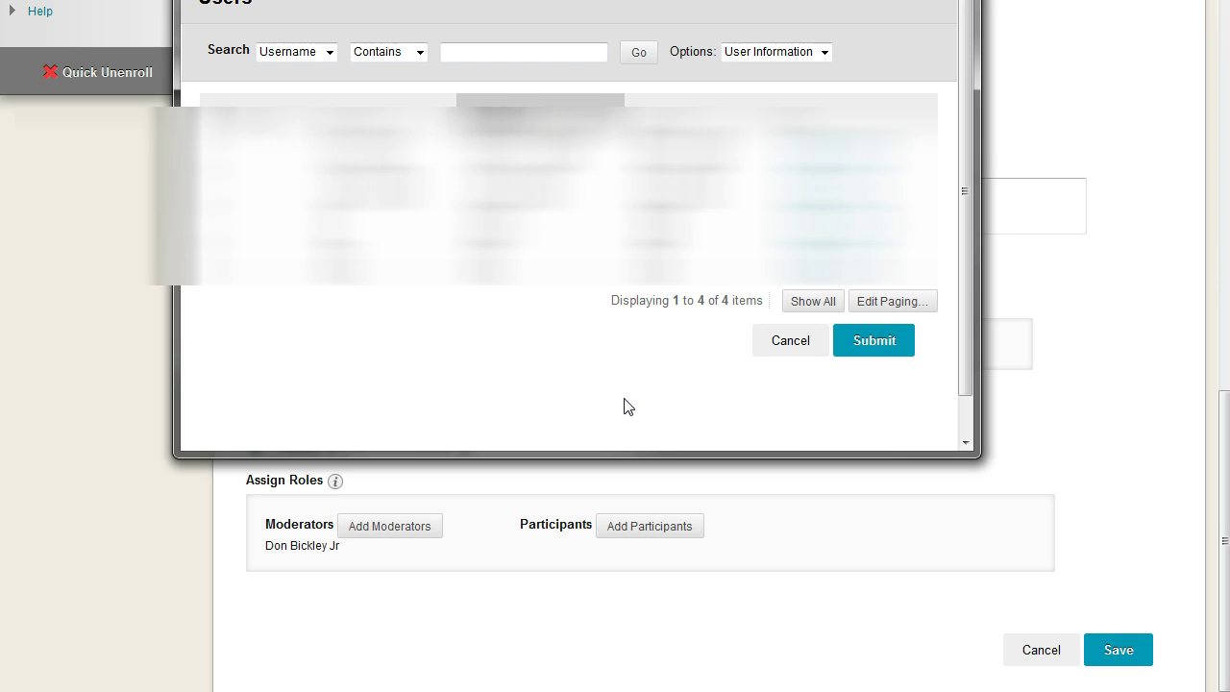
{"action": "left_click", "coordinate": [783, 344]}
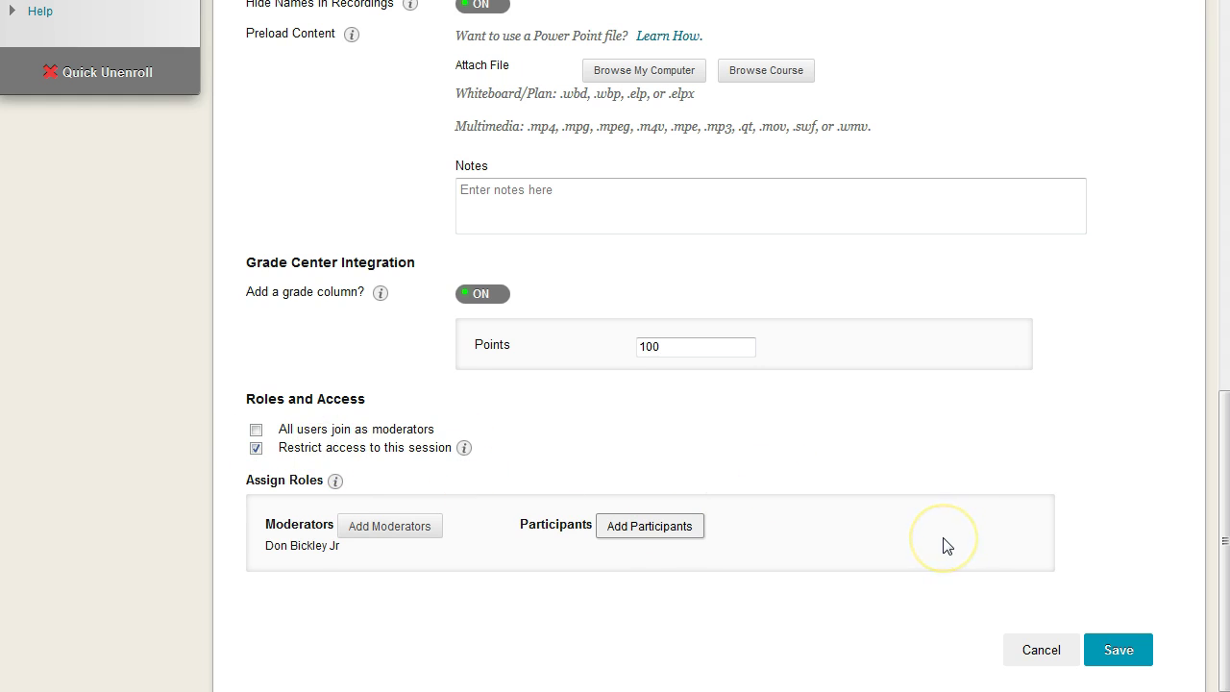
{"action": "left_click", "coordinate": [255, 448]}
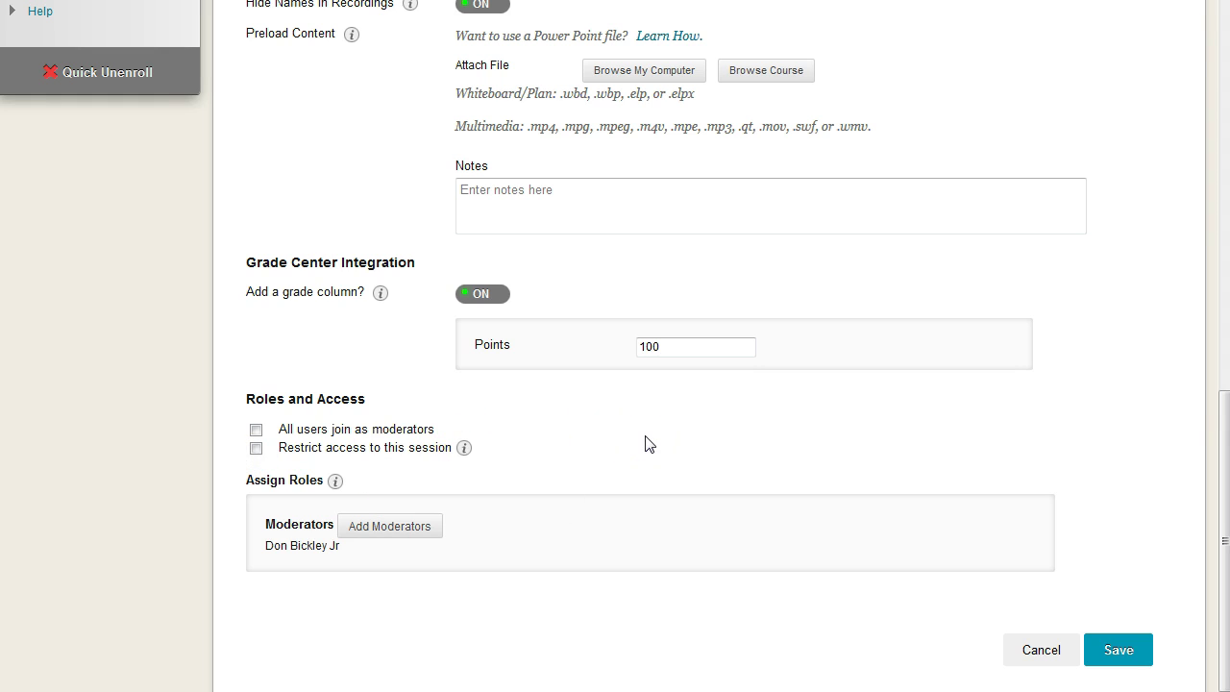
{"action": "scroll", "coordinate": [649, 442], "scroll_direction": "up", "scroll_amount": 12}
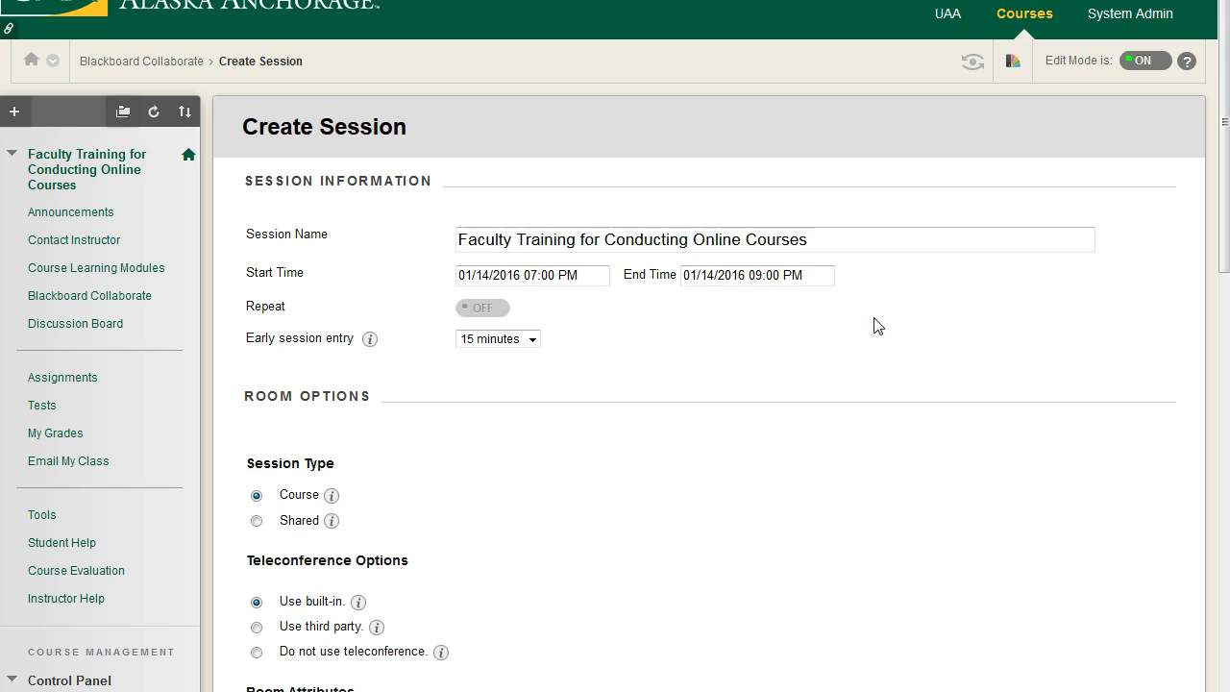
Step: Turn Repeat on and set the session to repeat Weekly
{"action": "scroll", "coordinate": [836, 296], "scroll_direction": "down", "scroll_amount": 10}
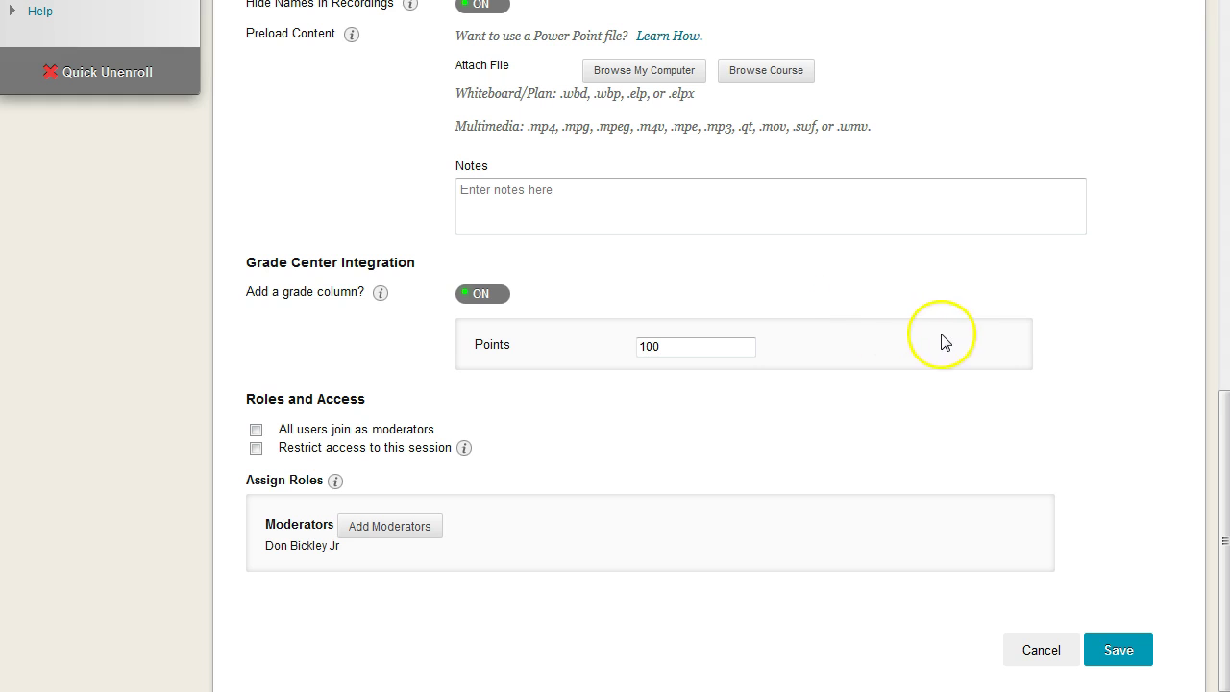
{"action": "scroll", "coordinate": [939, 340], "scroll_direction": "up", "scroll_amount": 8}
{"action": "scroll", "coordinate": [949, 337], "scroll_direction": "up", "scroll_amount": 2}
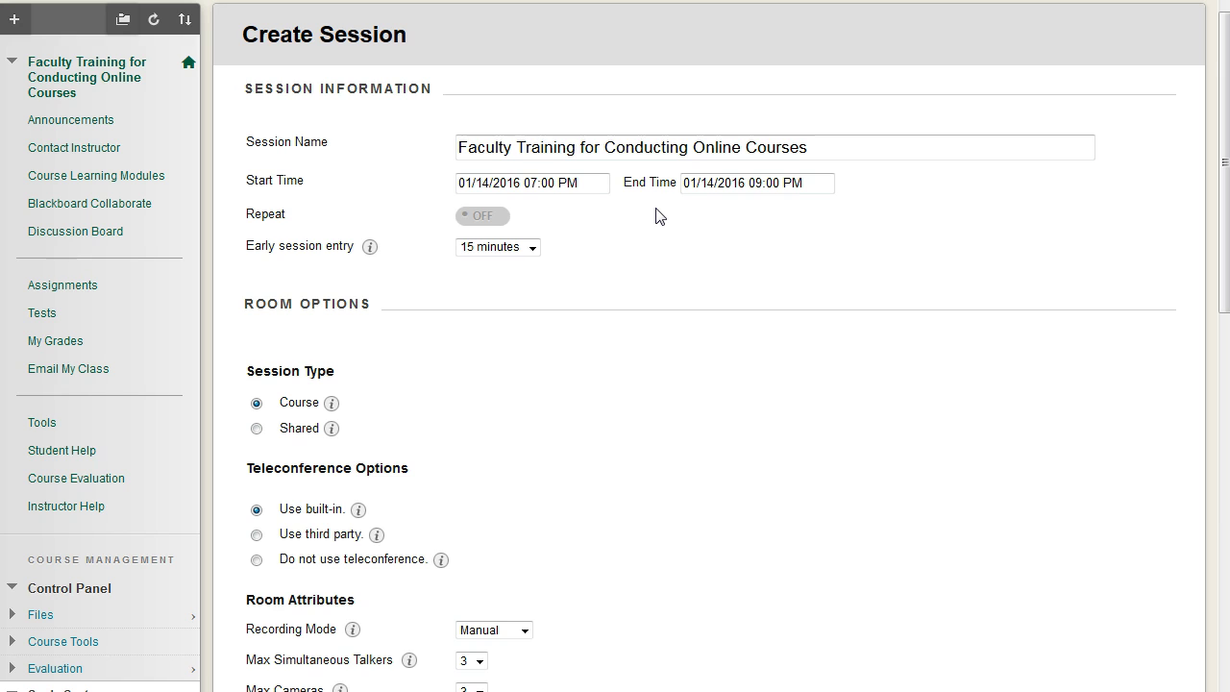
{"action": "left_click_drag", "start_coordinate": [822, 150], "coordinate": [447, 147]}
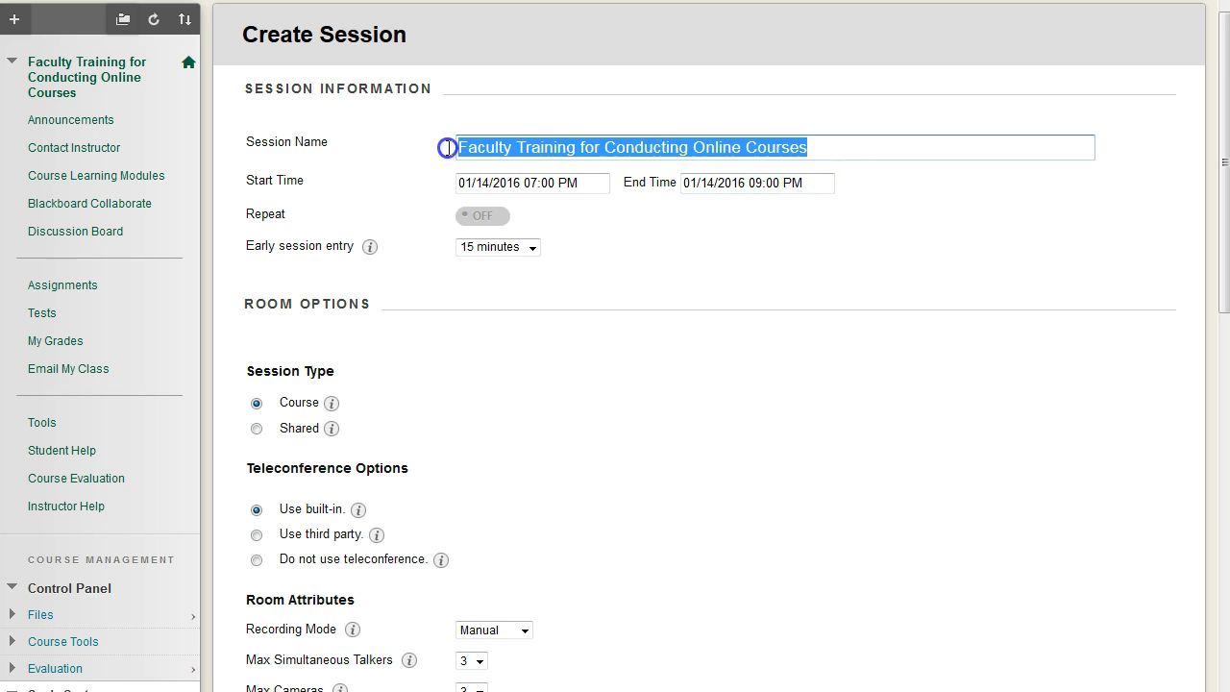
{"action": "left_click", "coordinate": [445, 146]}
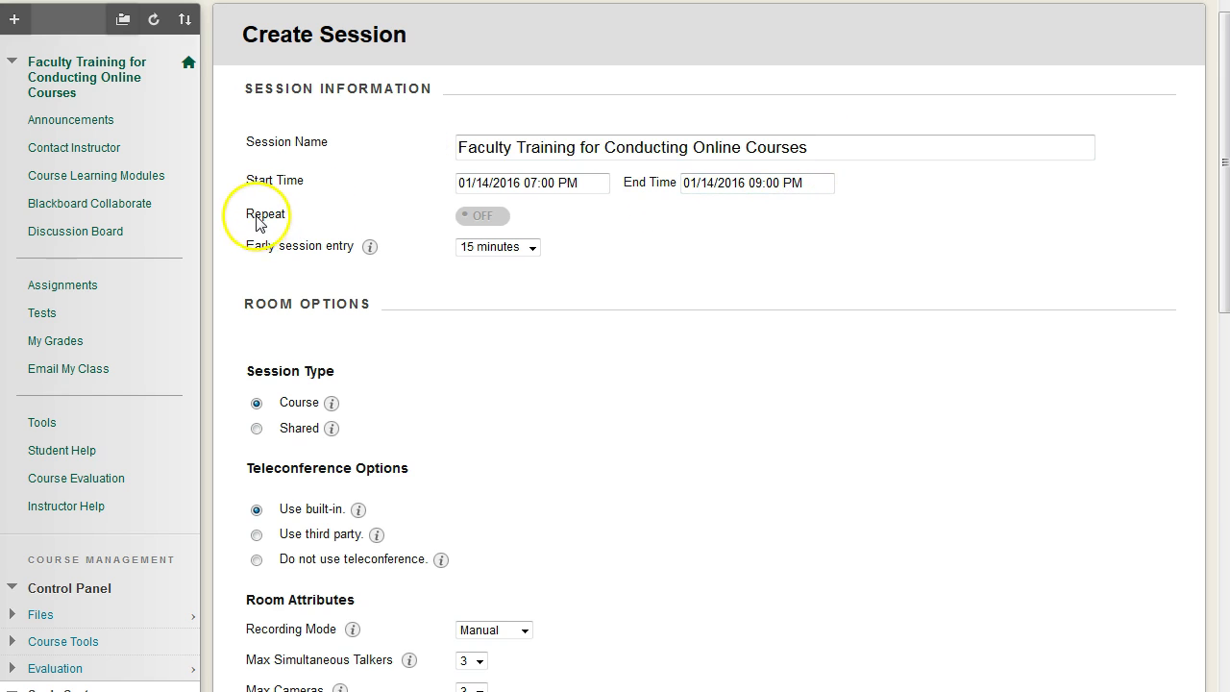
{"action": "left_click", "coordinate": [489, 225]}
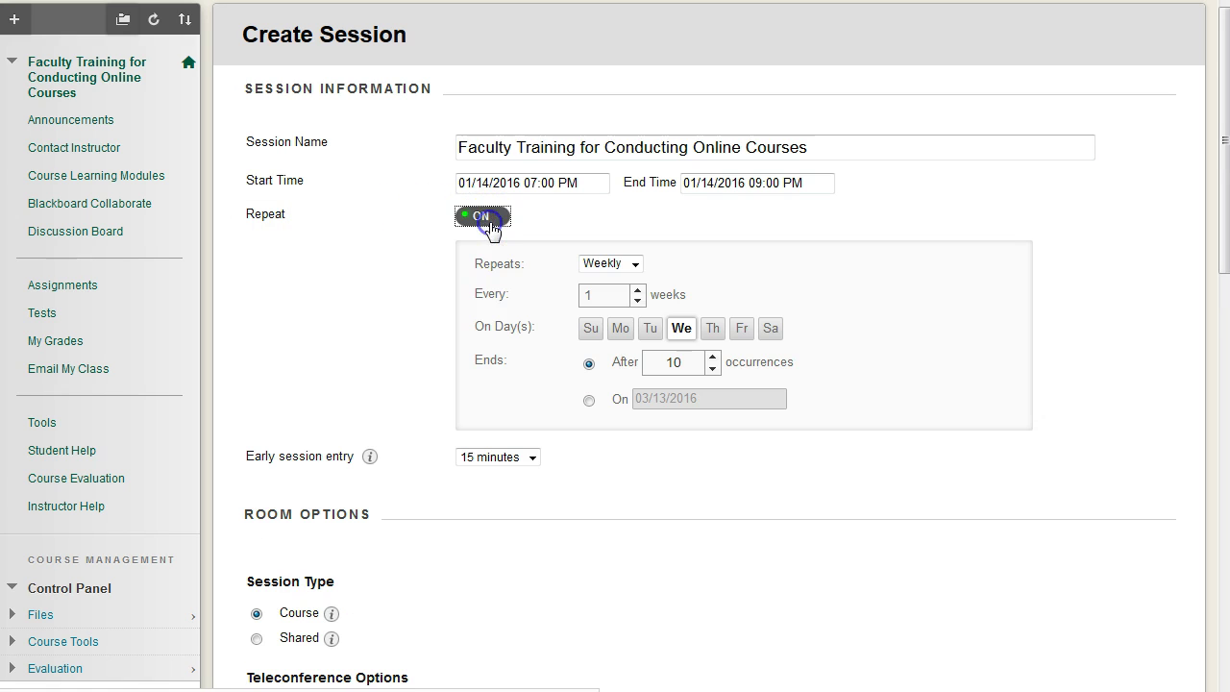
{"action": "left_click", "coordinate": [618, 269]}
{"action": "left_click", "coordinate": [610, 278]}
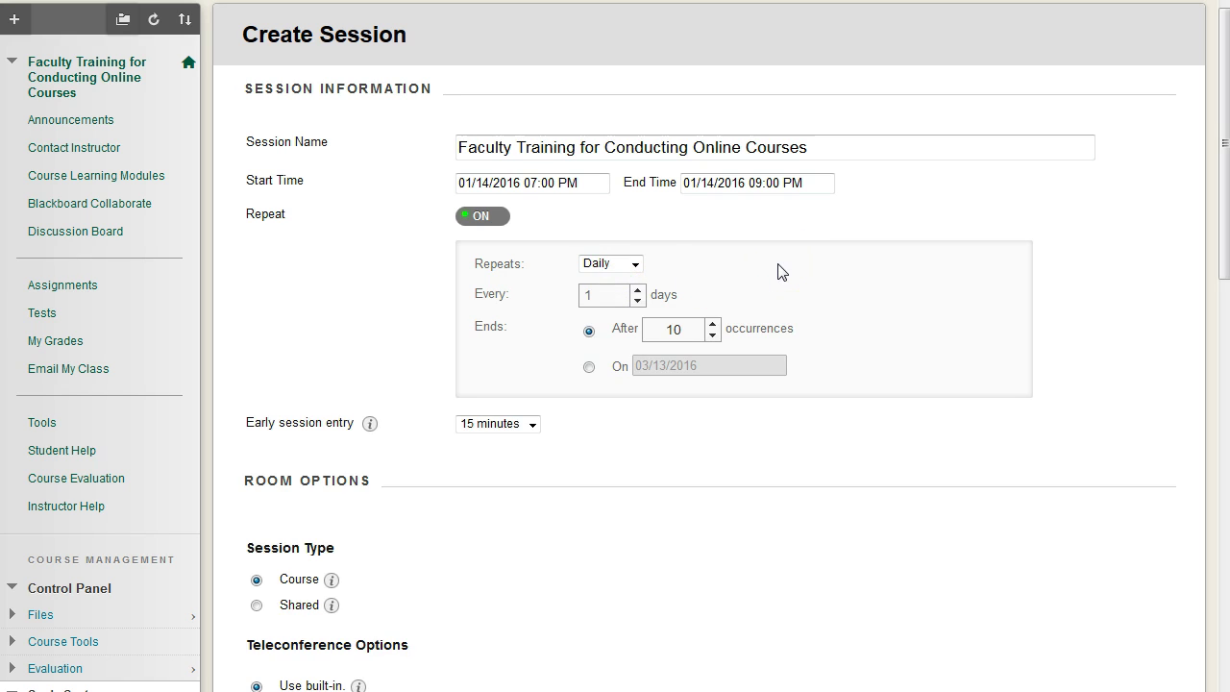
{"action": "left_click", "coordinate": [745, 244]}
{"action": "left_click", "coordinate": [638, 299]}
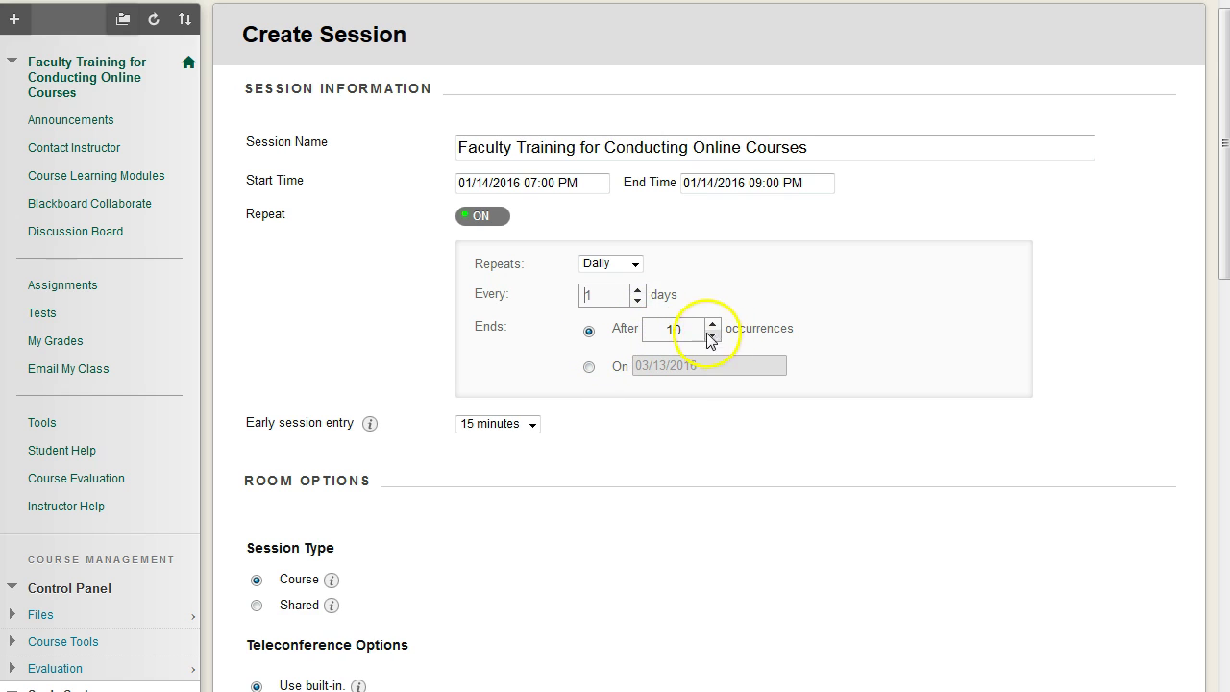
{"action": "left_click", "coordinate": [634, 264]}
{"action": "left_click", "coordinate": [605, 295]}
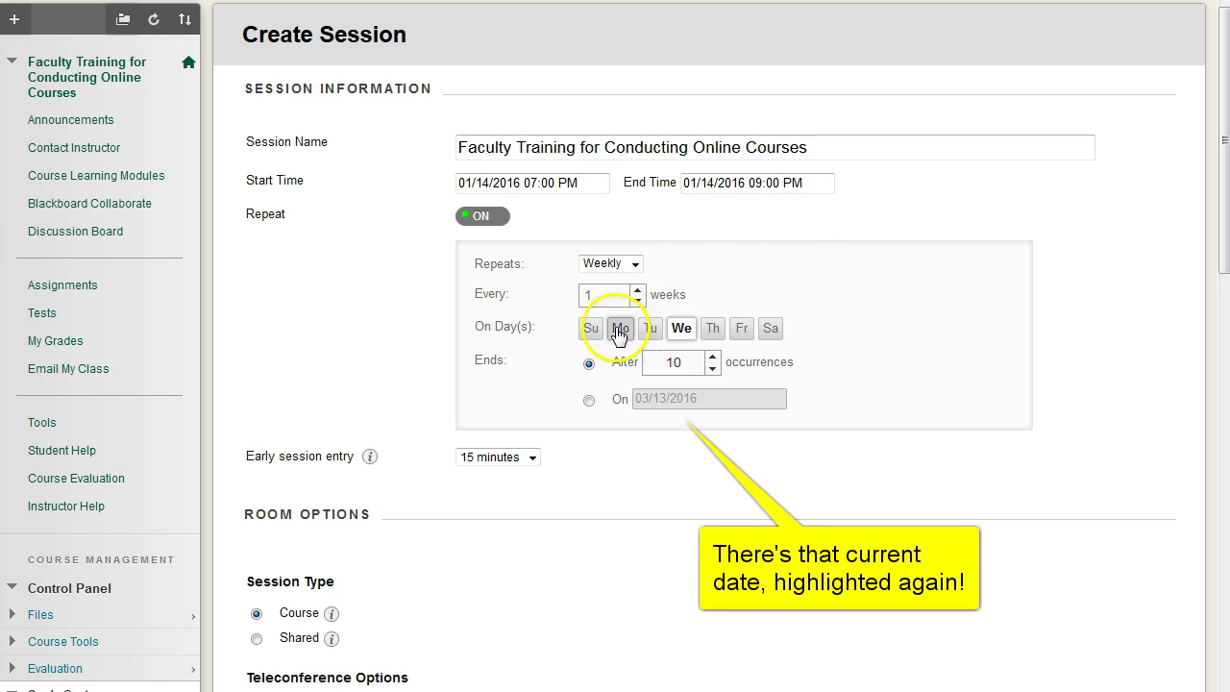
Step: Select Sunday, Thursday and Saturday as meeting days, with Wednesday deselected
{"action": "left_click", "coordinate": [583, 332]}
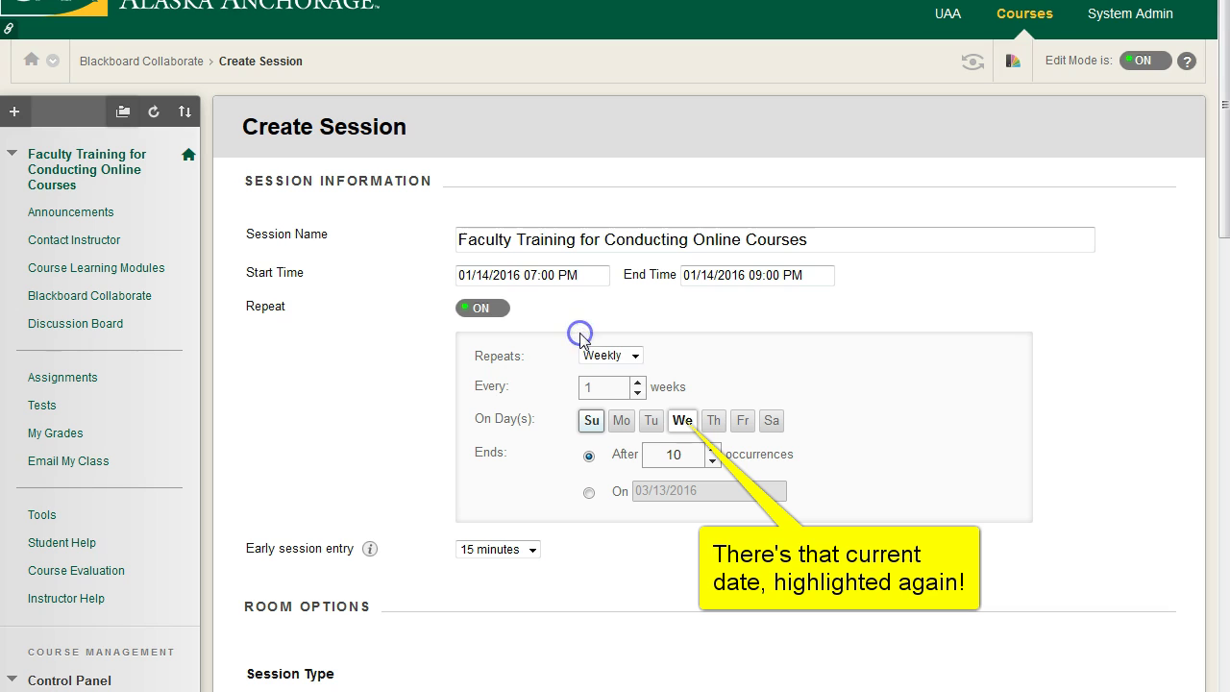
{"action": "left_click", "coordinate": [713, 420]}
{"action": "left_click", "coordinate": [686, 423]}
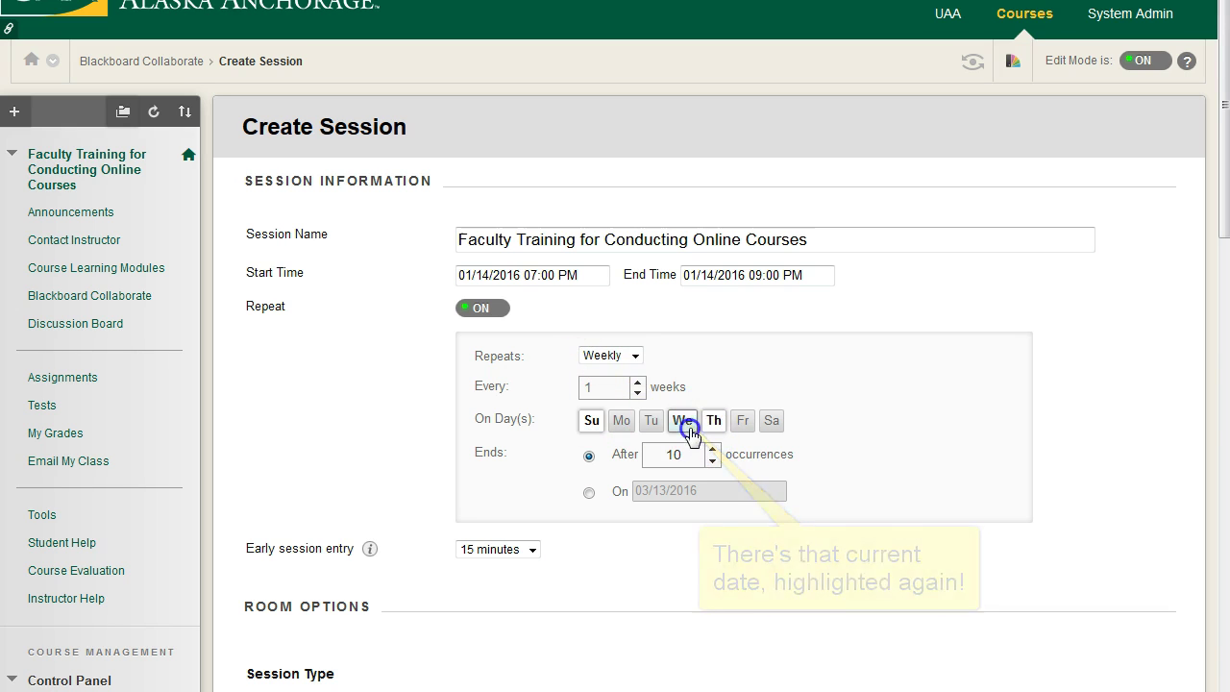
{"action": "left_click", "coordinate": [771, 422]}
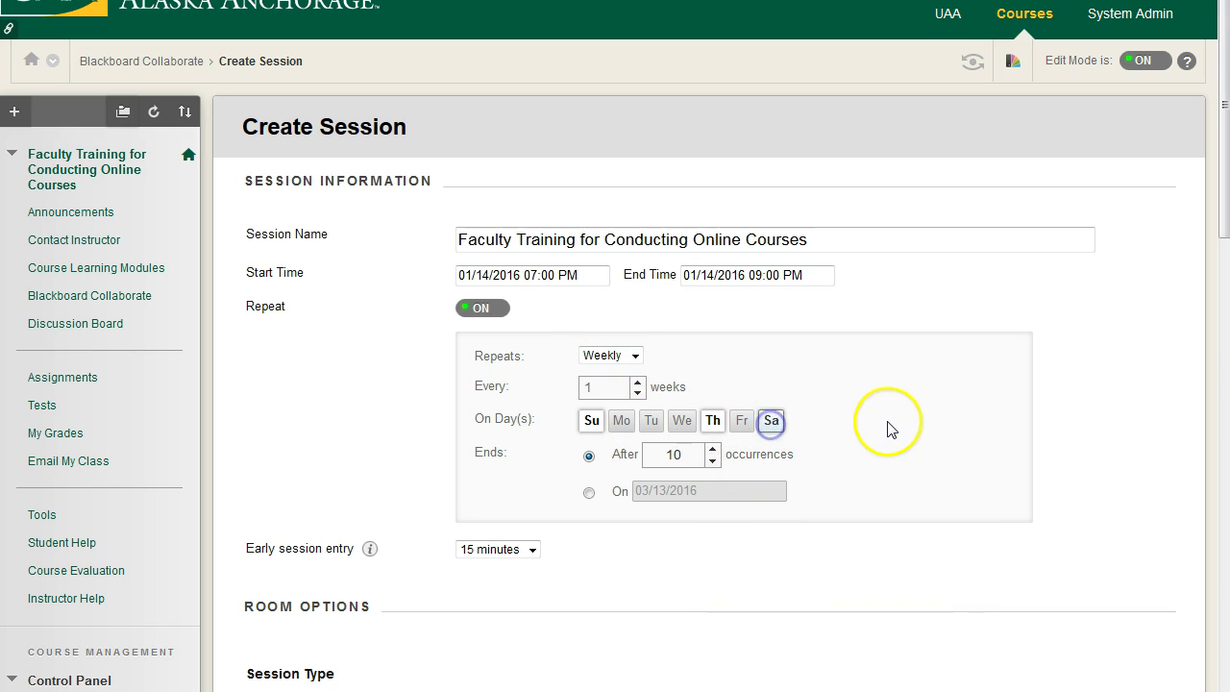
{"action": "left_click", "coordinate": [681, 423]}
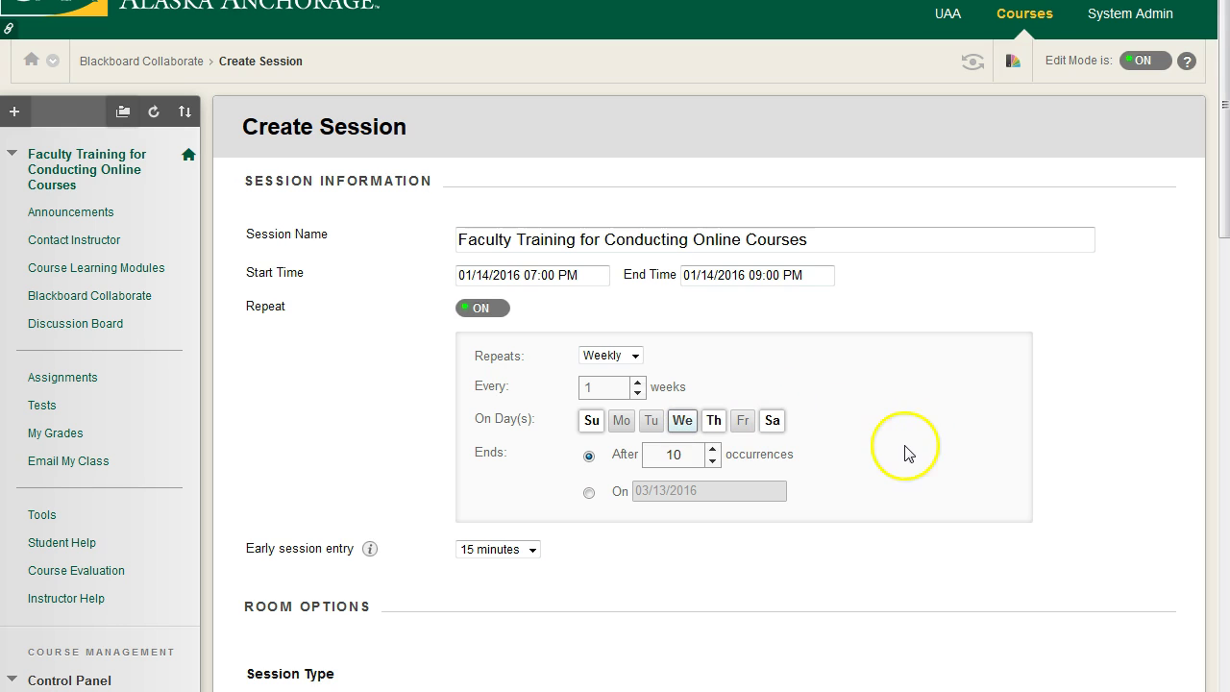
{"action": "left_click", "coordinate": [715, 423]}
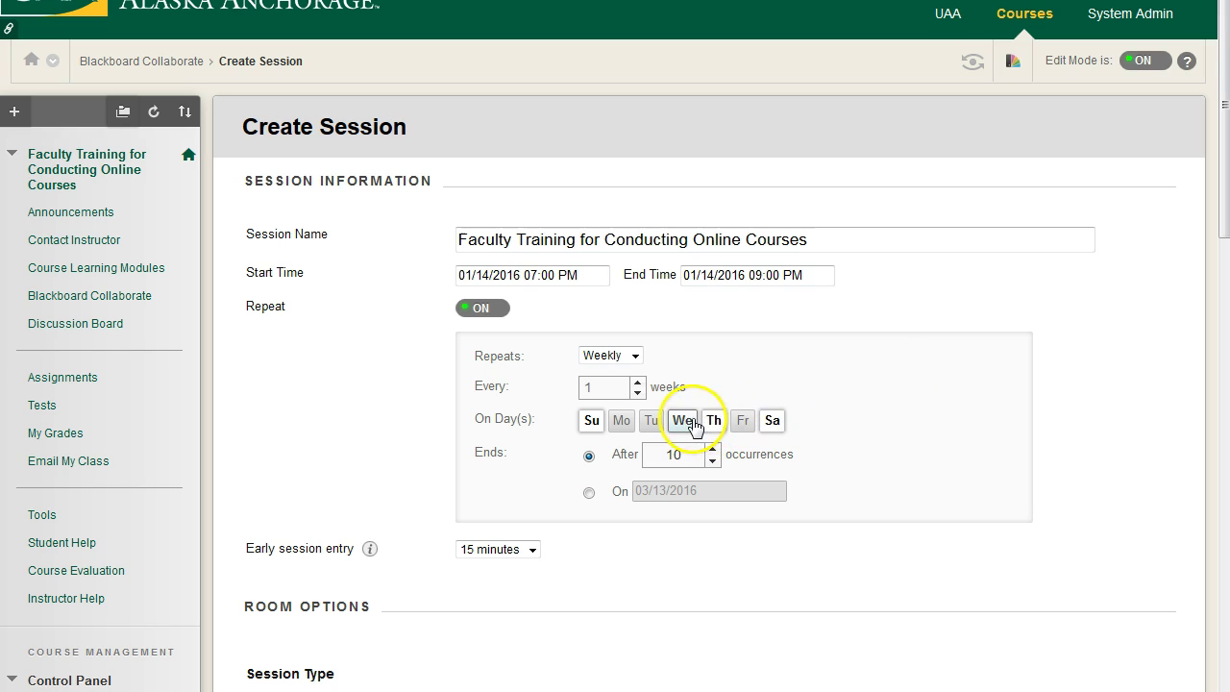
{"action": "left_click", "coordinate": [684, 423]}
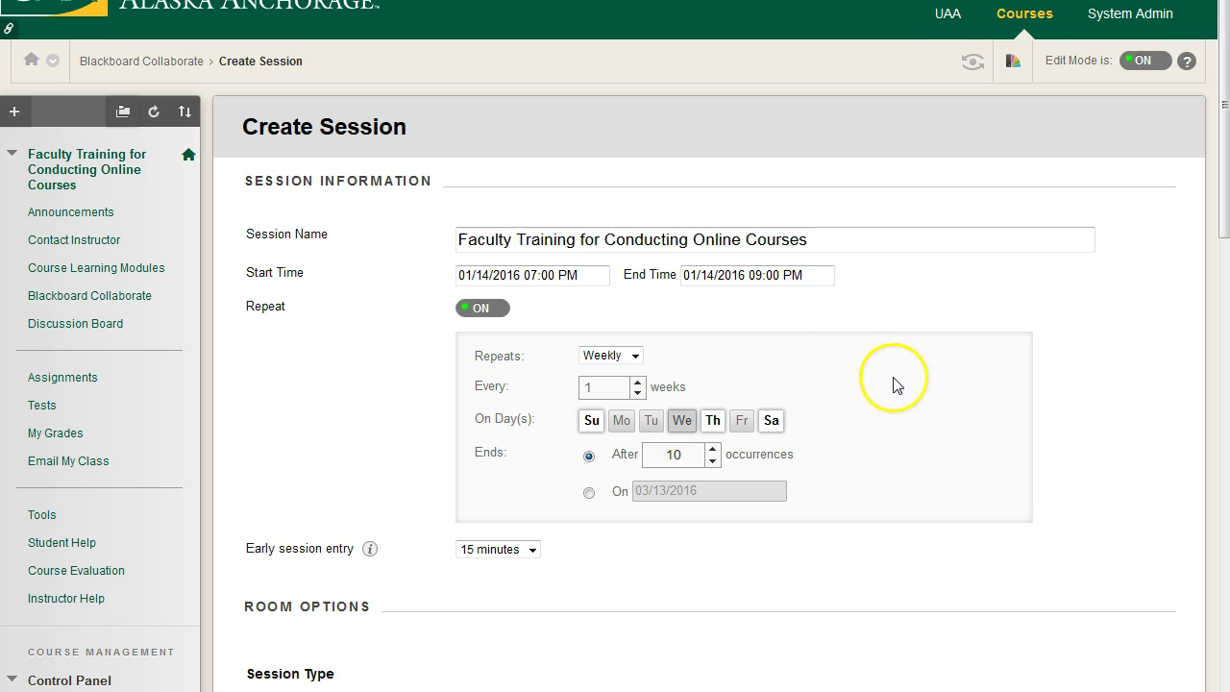
Step: Change the series end from 10 occurrences to the date 05/11/2016
{"action": "scroll", "coordinate": [923, 375], "scroll_direction": "down", "scroll_amount": 2}
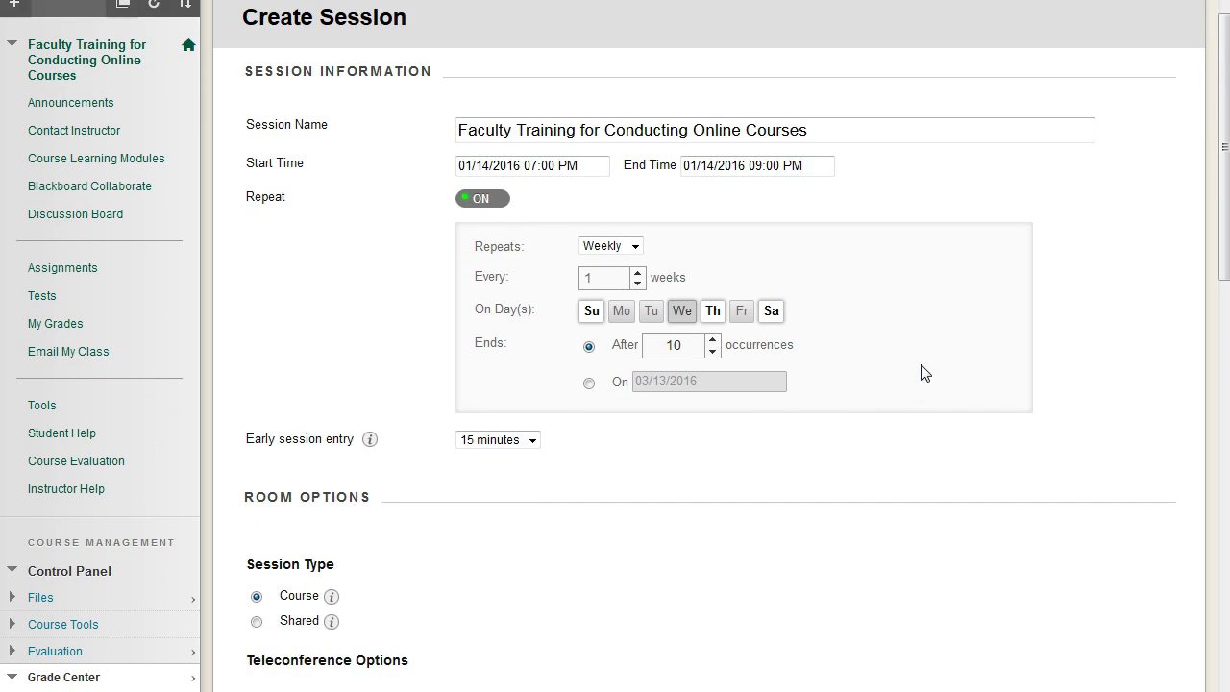
{"action": "double_click", "coordinate": [694, 344]}
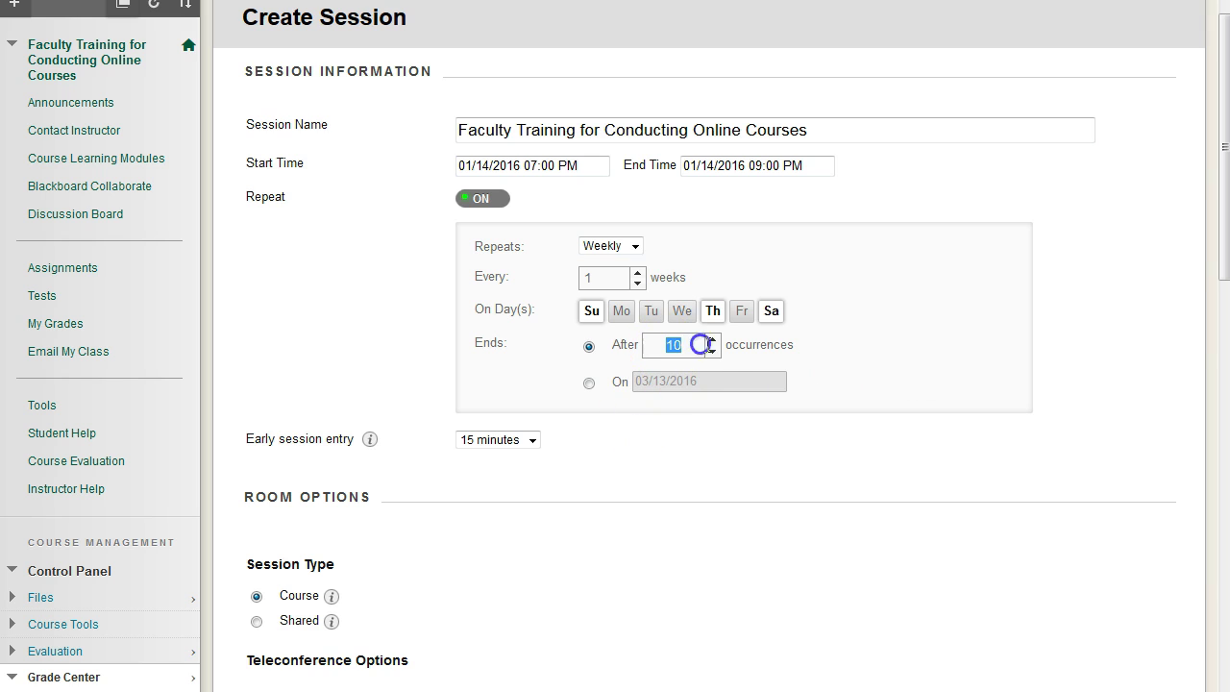
{"action": "left_click", "coordinate": [590, 384]}
{"action": "left_click", "coordinate": [736, 381]}
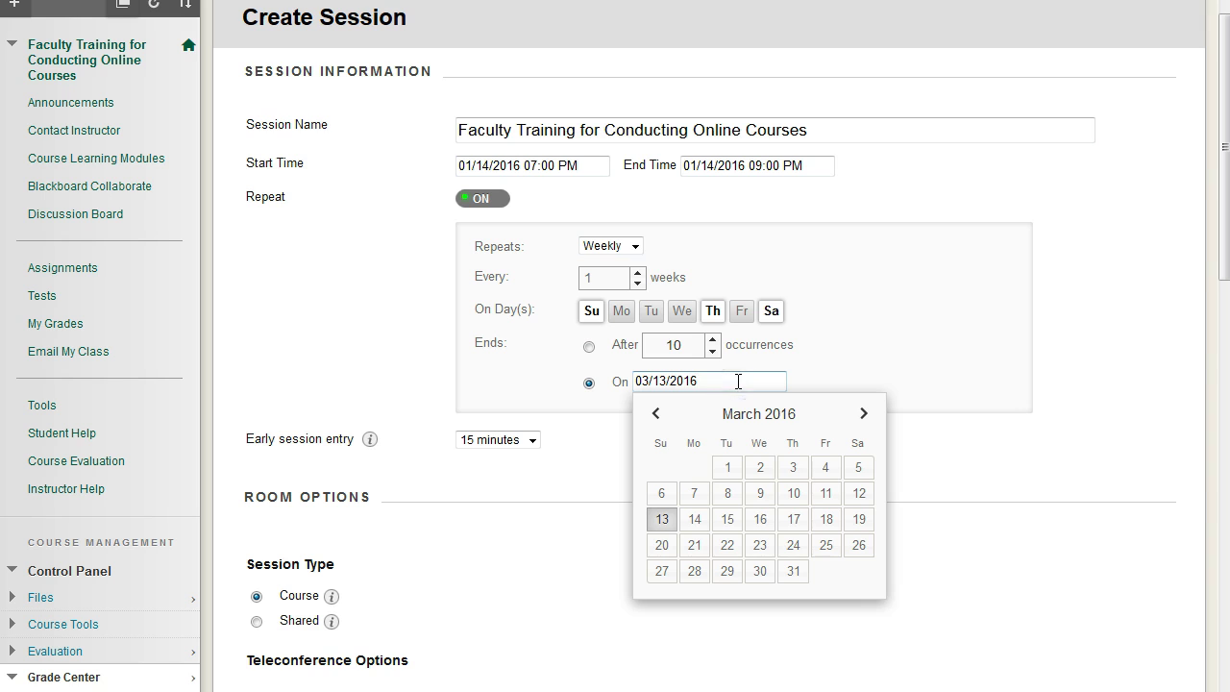
{"action": "left_click", "coordinate": [863, 413]}
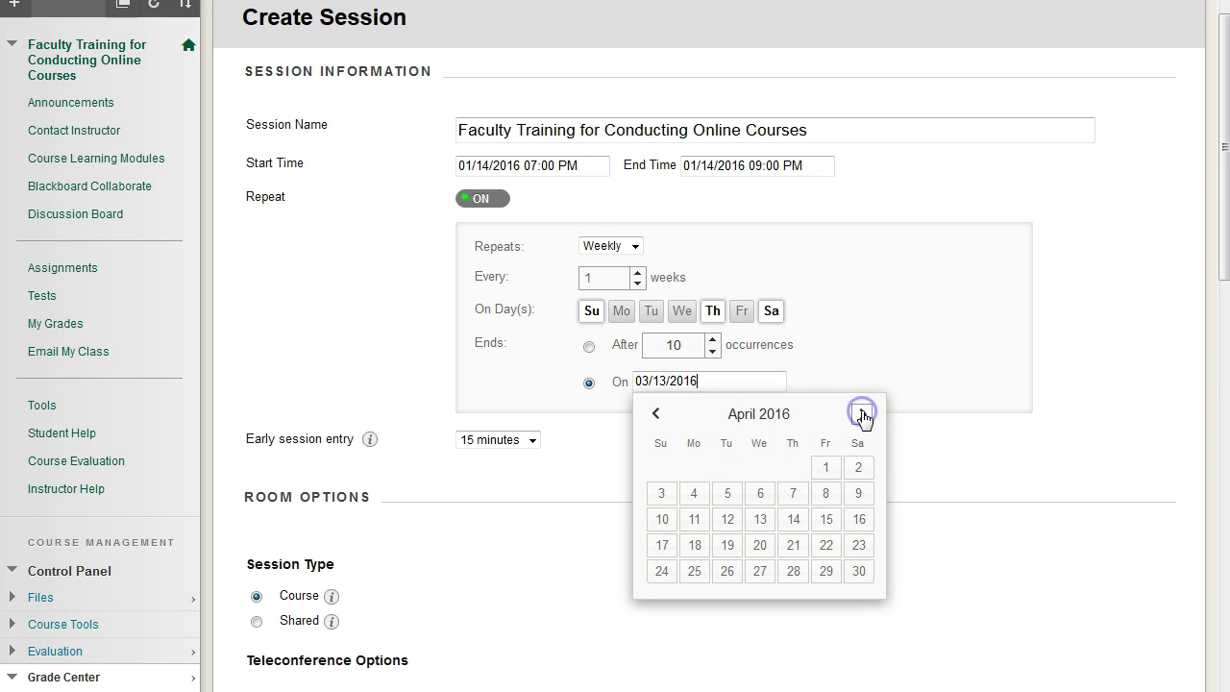
{"action": "left_click", "coordinate": [863, 414]}
{"action": "left_click", "coordinate": [863, 413]}
{"action": "left_click", "coordinate": [658, 414]}
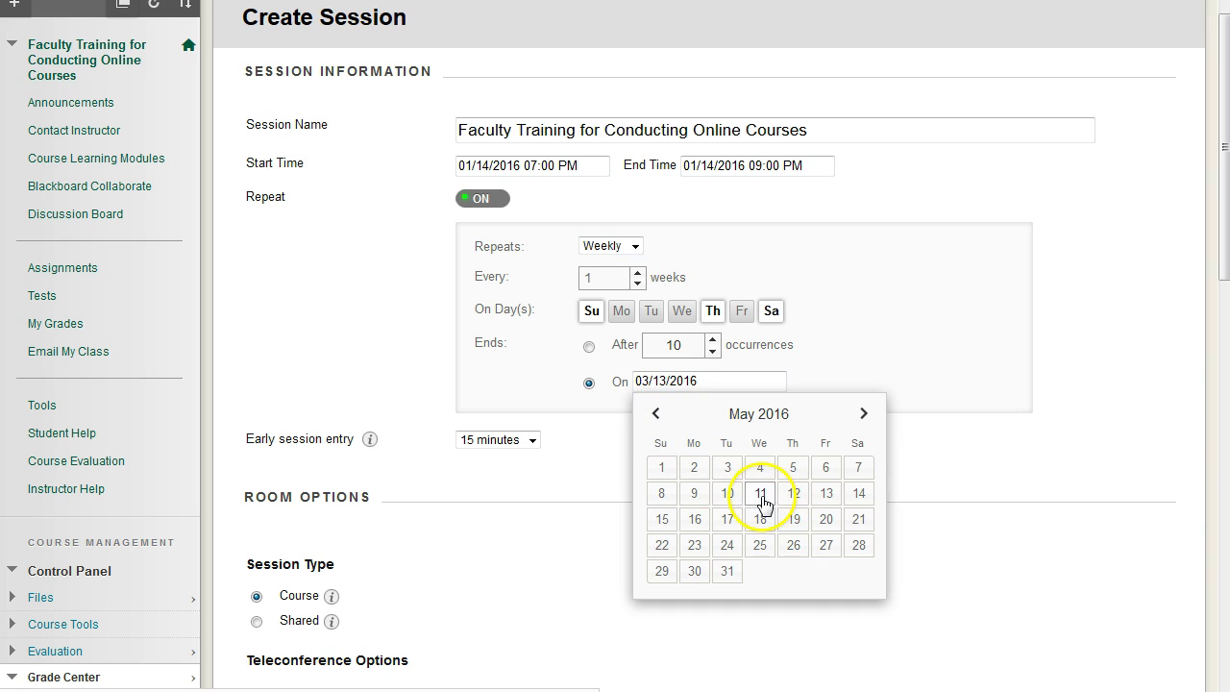
{"action": "left_click", "coordinate": [759, 495]}
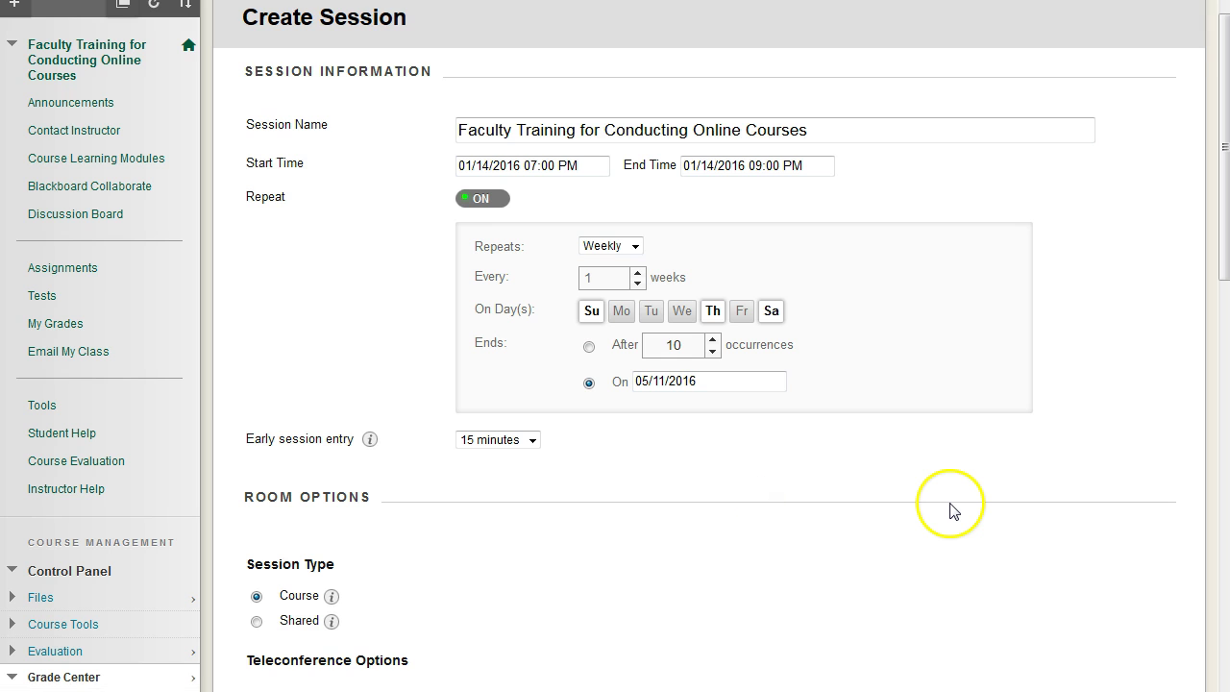
{"action": "scroll", "coordinate": [948, 509], "scroll_direction": "up", "scroll_amount": 2}
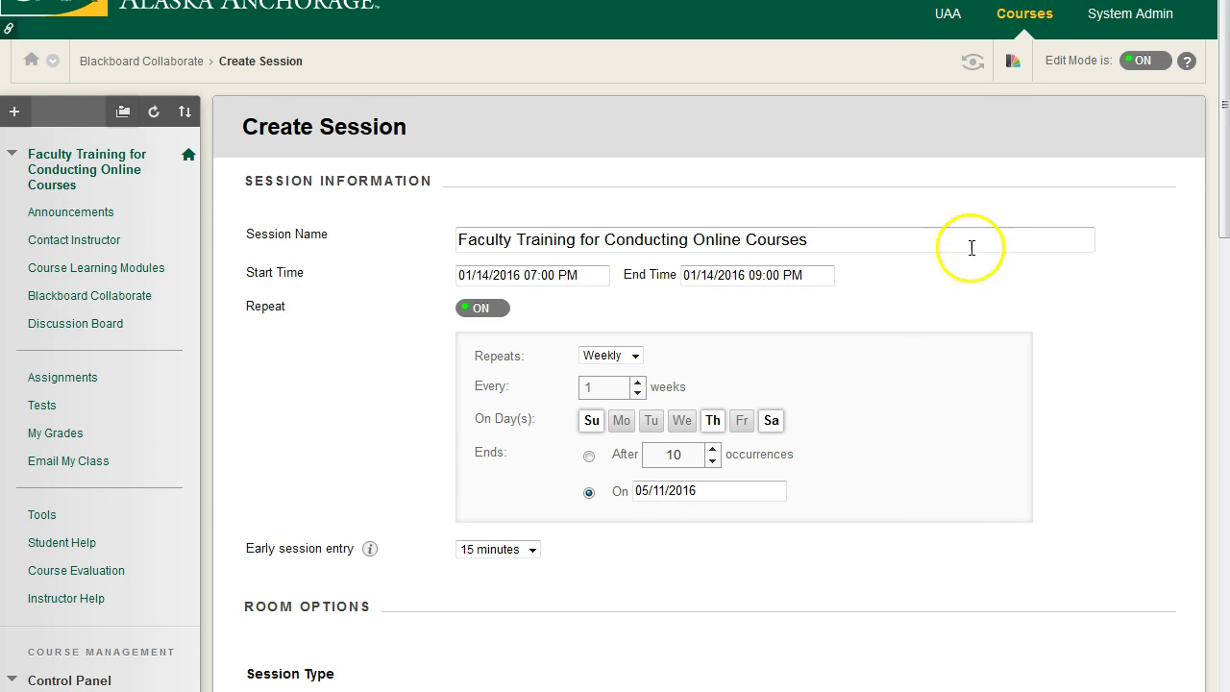
{"action": "scroll", "coordinate": [981, 348], "scroll_direction": "down", "scroll_amount": 2}
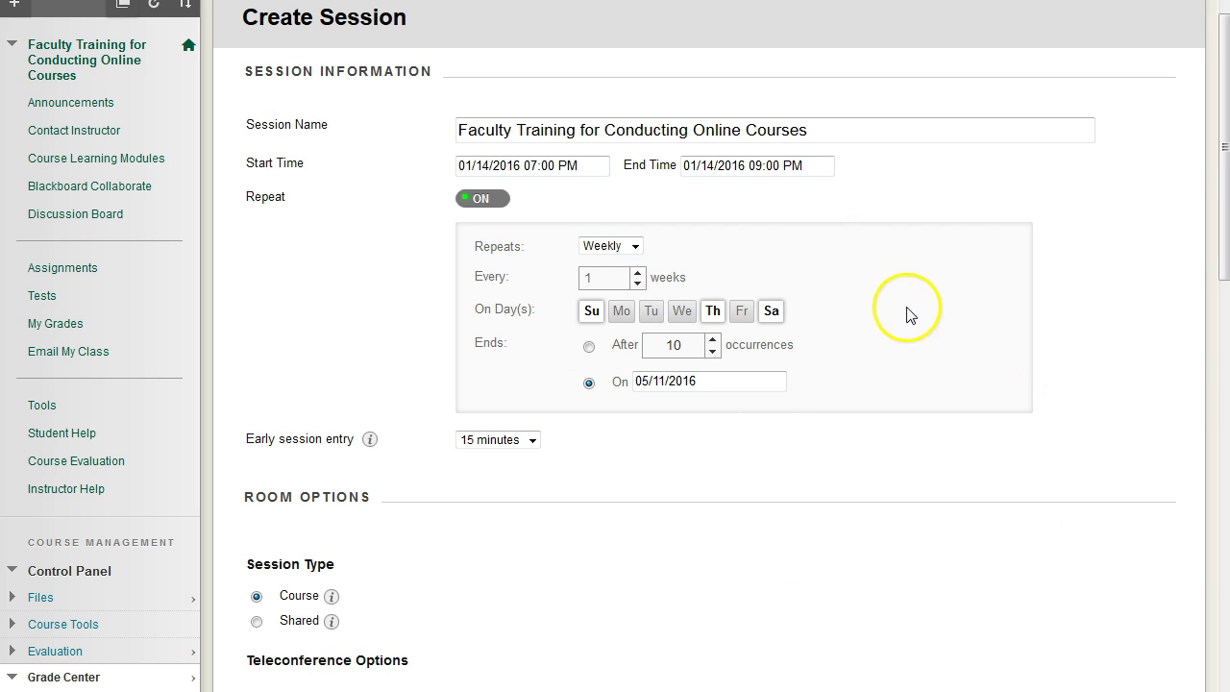
{"action": "left_click", "coordinate": [772, 312]}
Step: Save the recurring session and highlight the 'Session was created successfully' message
{"action": "scroll", "coordinate": [948, 376], "scroll_direction": "down", "scroll_amount": 5}
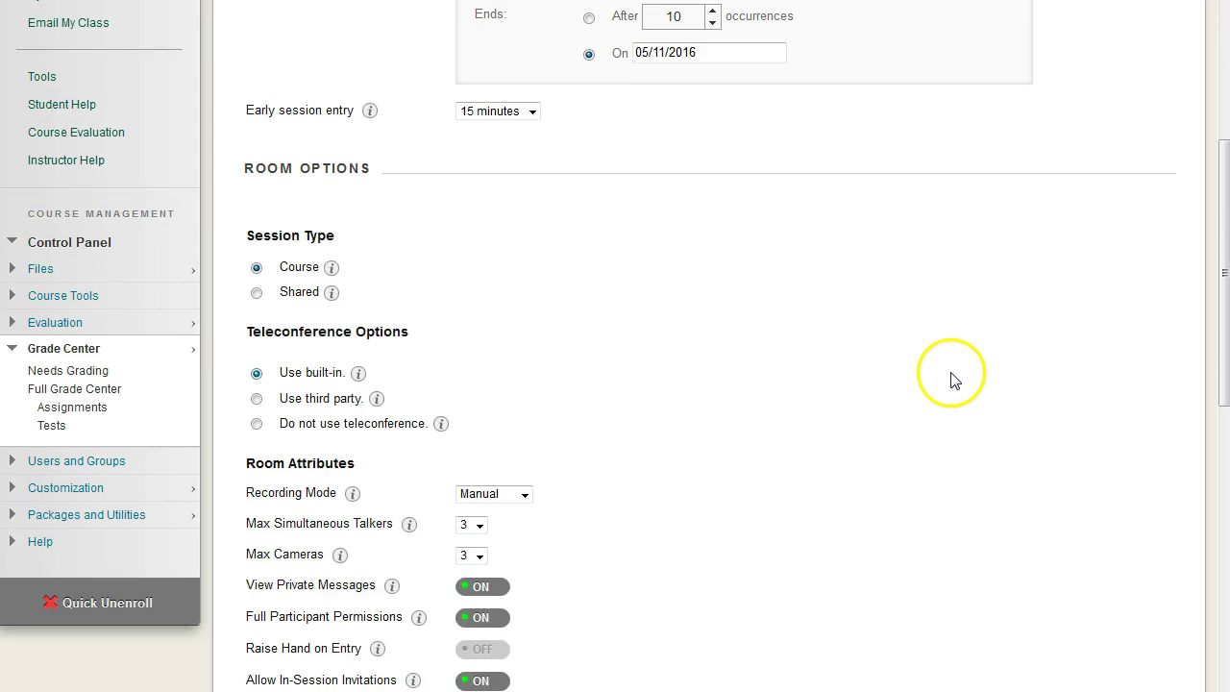
{"action": "scroll", "coordinate": [952, 379], "scroll_direction": "down", "scroll_amount": 11}
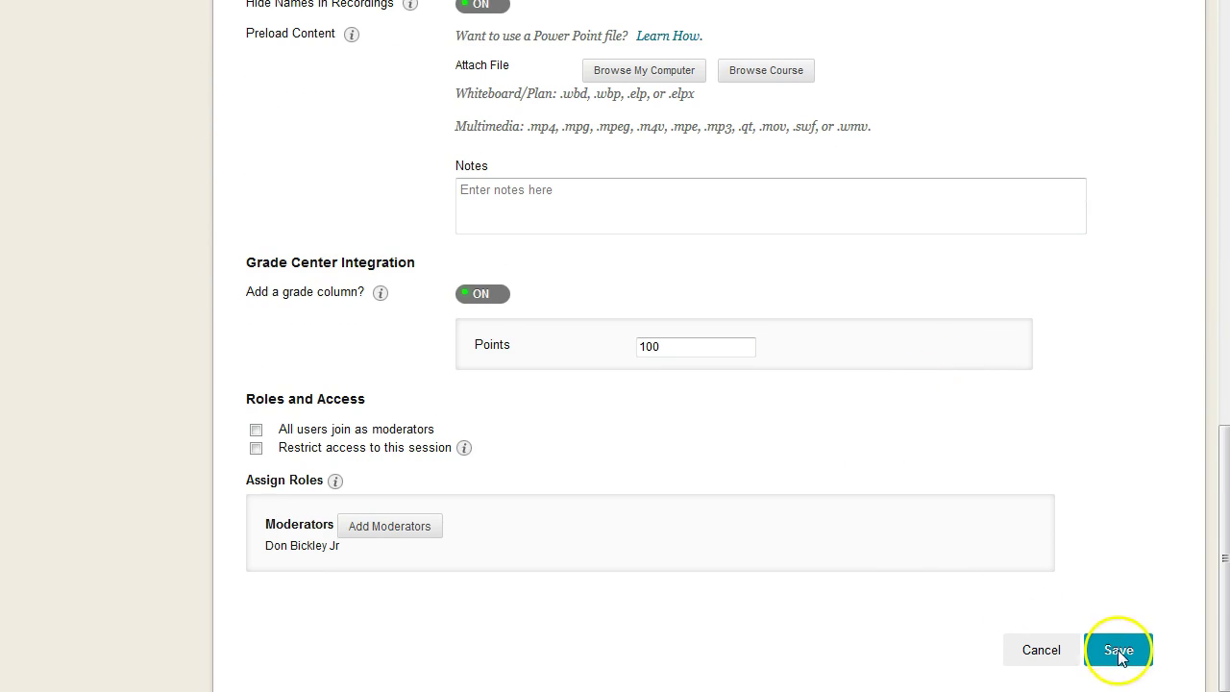
{"action": "left_click", "coordinate": [1117, 650]}
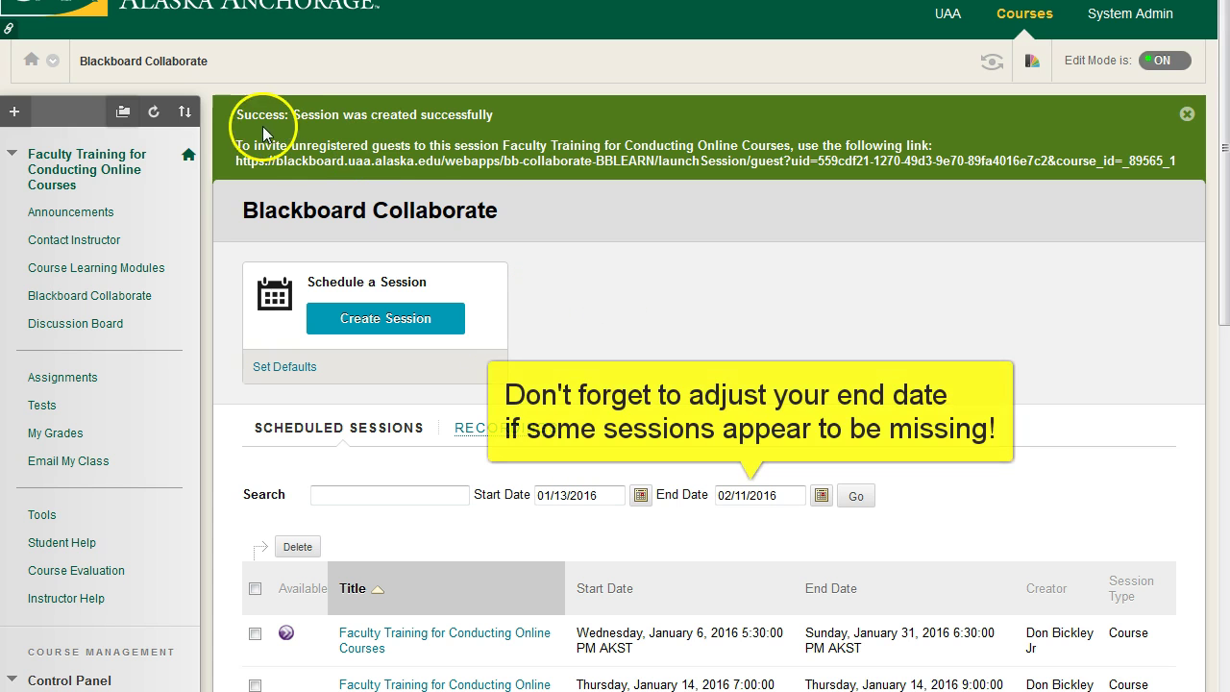
{"action": "left_click_drag", "start_coordinate": [237, 115], "coordinate": [583, 120]}
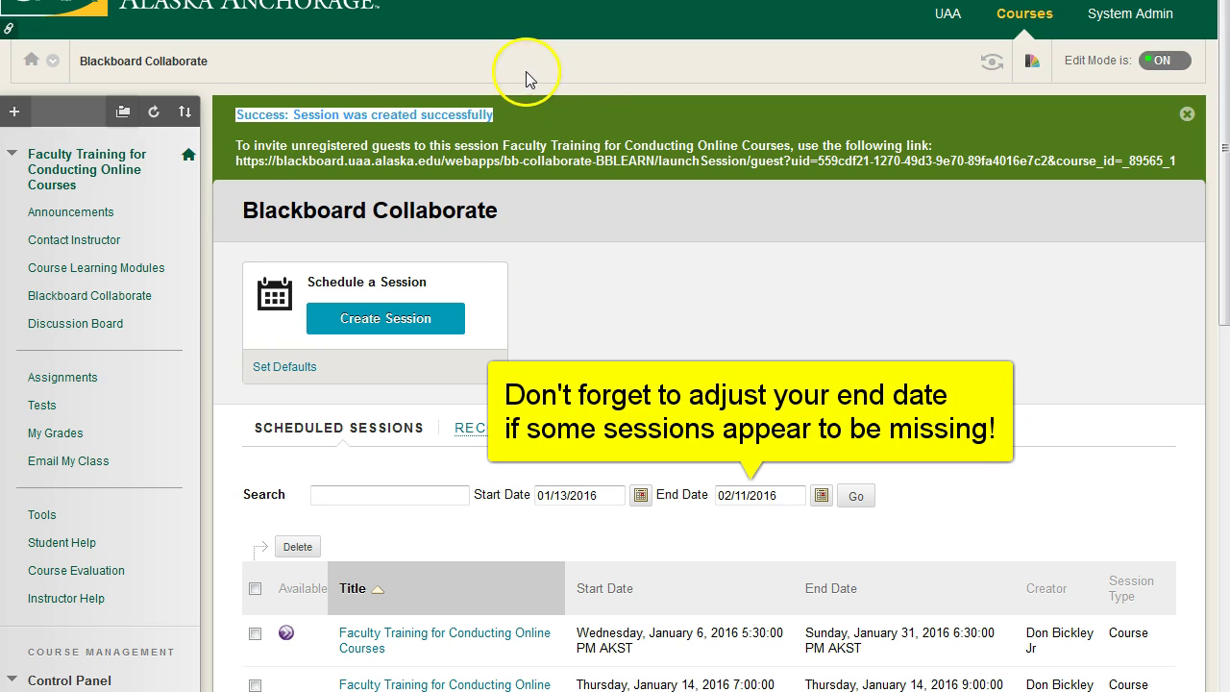
{"action": "left_click", "coordinate": [540, 128]}
{"action": "scroll", "coordinate": [567, 140], "scroll_direction": "down", "scroll_amount": 5}
{"action": "scroll", "coordinate": [472, 404], "scroll_direction": "down", "scroll_amount": 3}
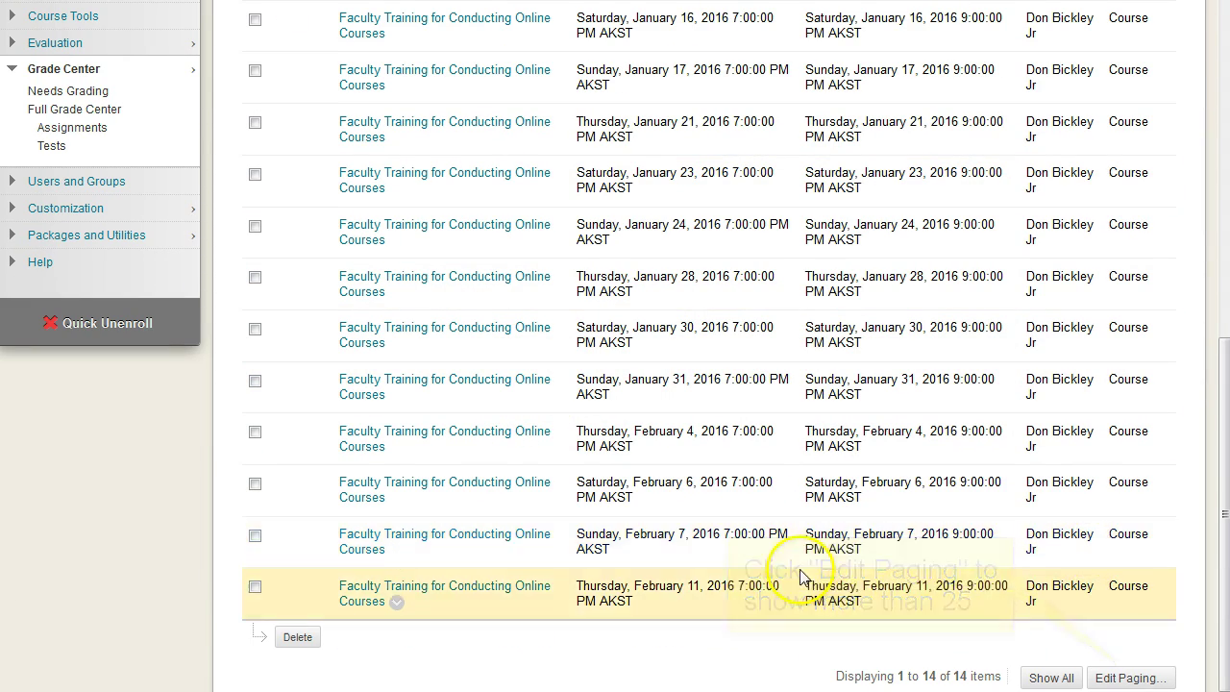
{"action": "scroll", "coordinate": [639, 531], "scroll_direction": "up", "scroll_amount": 1}
{"action": "scroll", "coordinate": [642, 533], "scroll_direction": "up", "scroll_amount": 1}
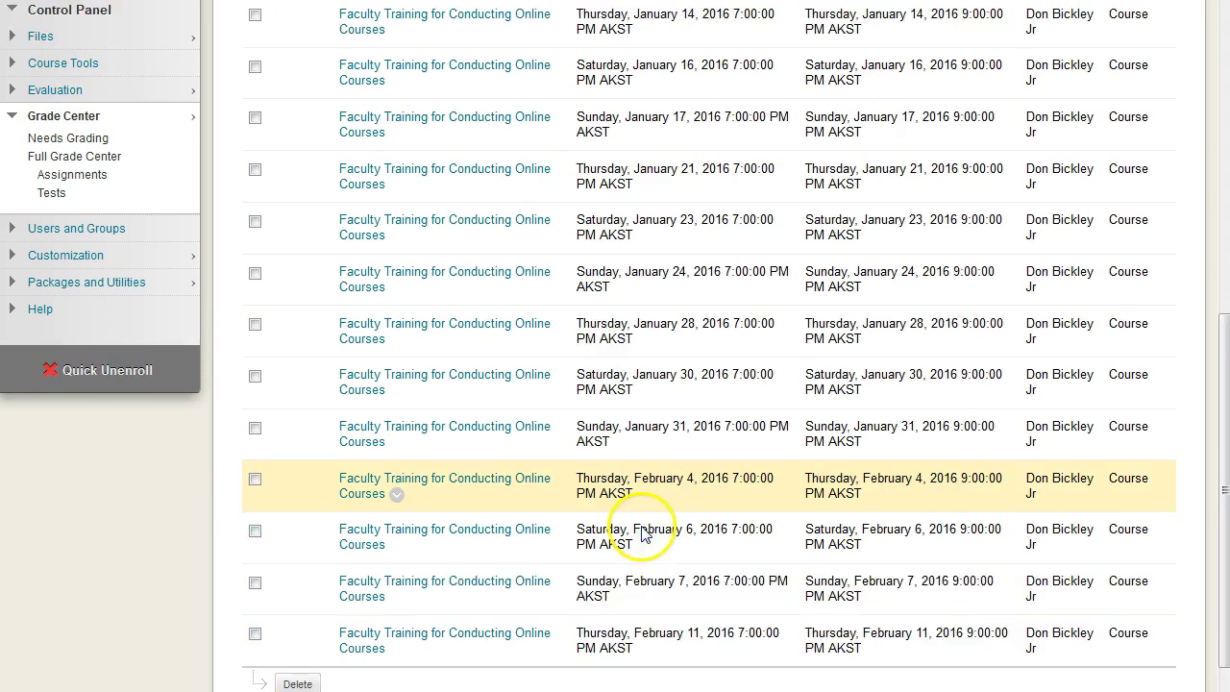
{"action": "scroll", "coordinate": [642, 534], "scroll_direction": "down", "scroll_amount": 1}
{"action": "scroll", "coordinate": [642, 534], "scroll_direction": "up", "scroll_amount": 4}
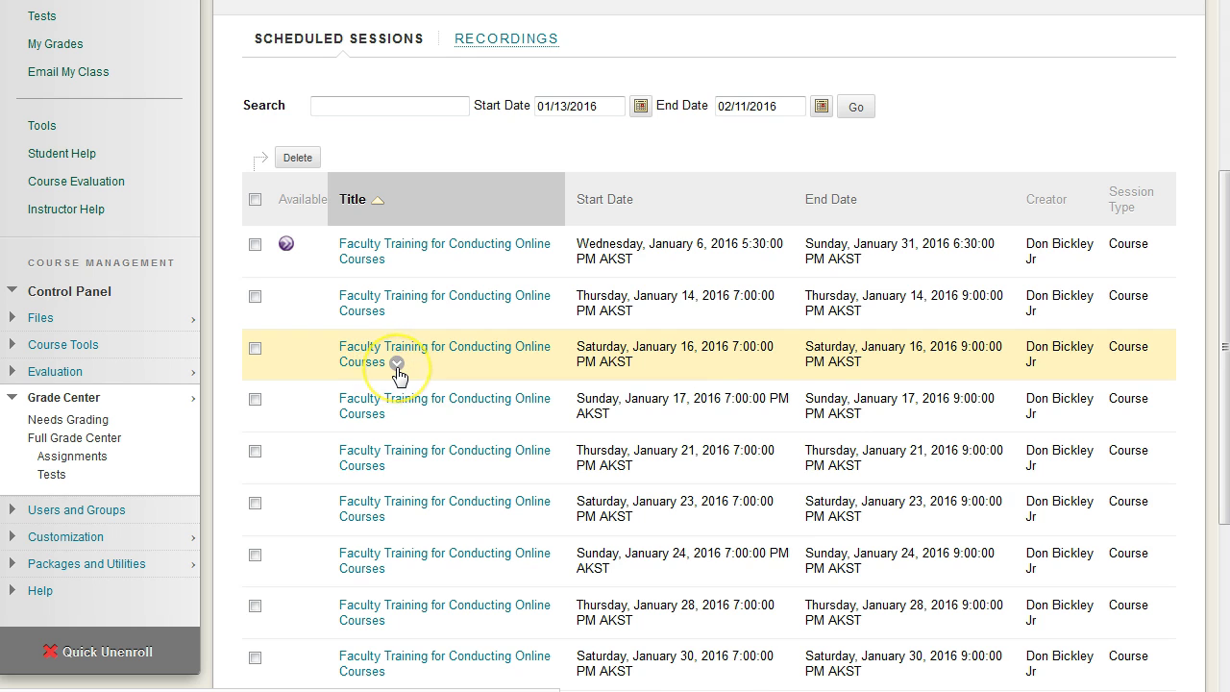
Step: Untick the January 16 session in the scheduled sessions list
{"action": "left_click", "coordinate": [397, 365]}
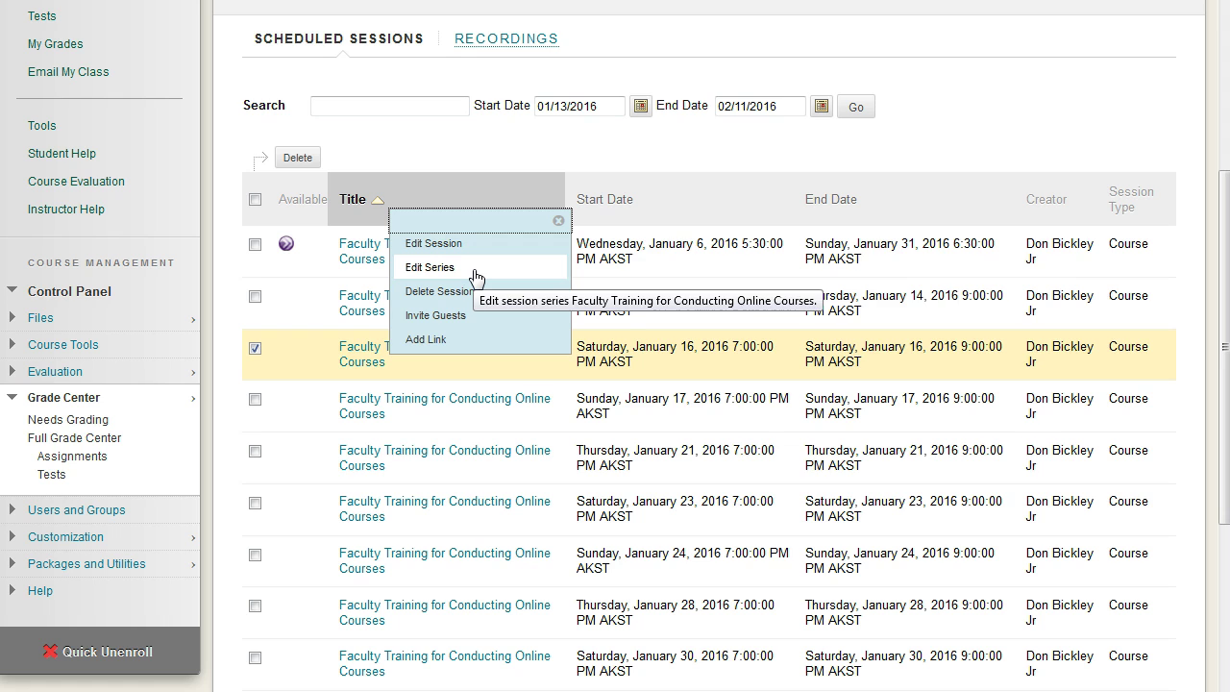
{"action": "left_click", "coordinate": [434, 160]}
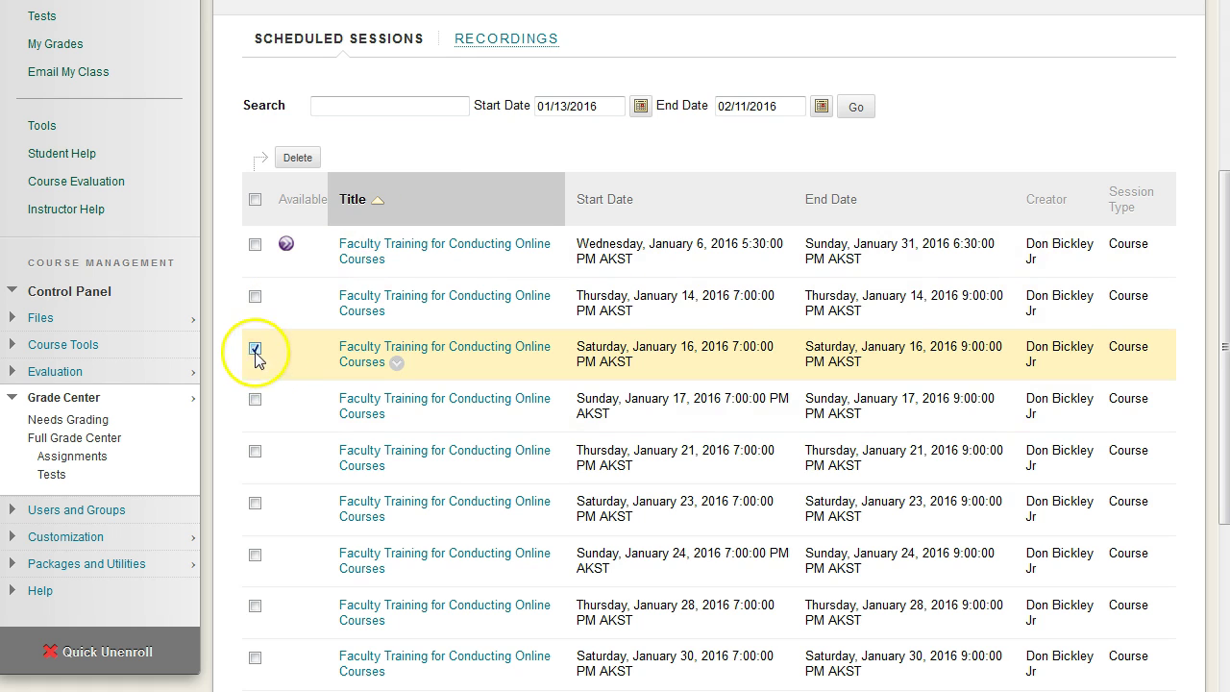
{"action": "left_click", "coordinate": [256, 350]}
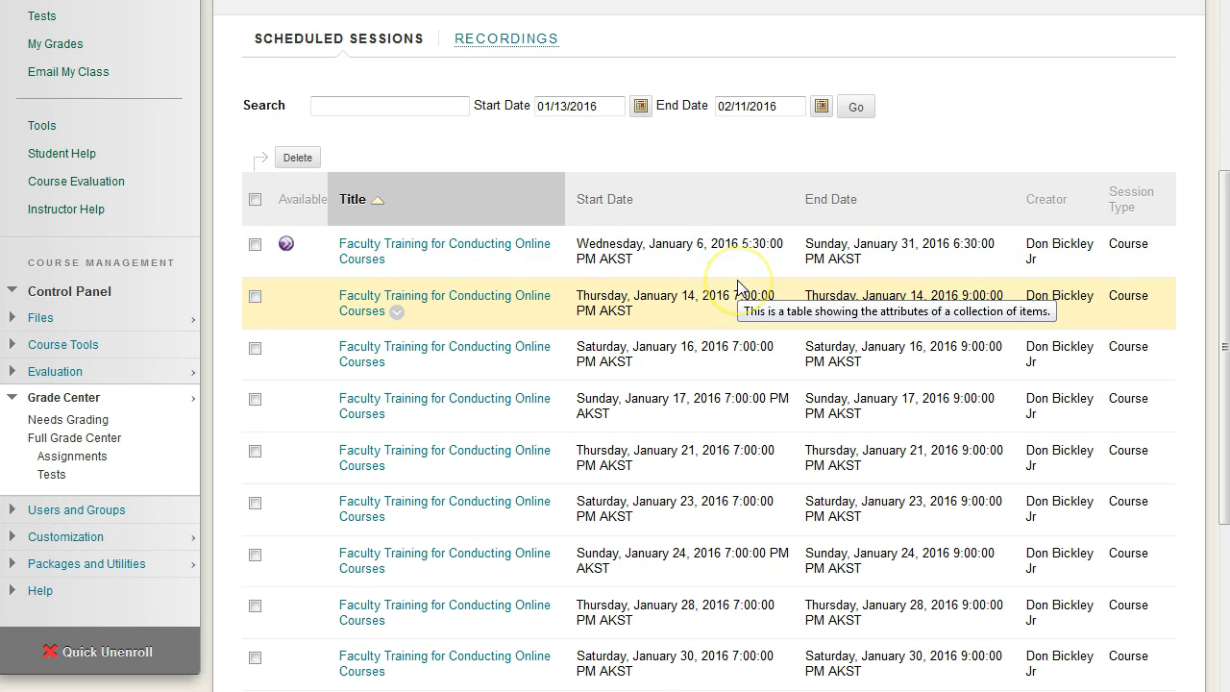
Step: Tick the January 6 series row and the January 14 session
{"action": "double_click", "coordinate": [703, 244]}
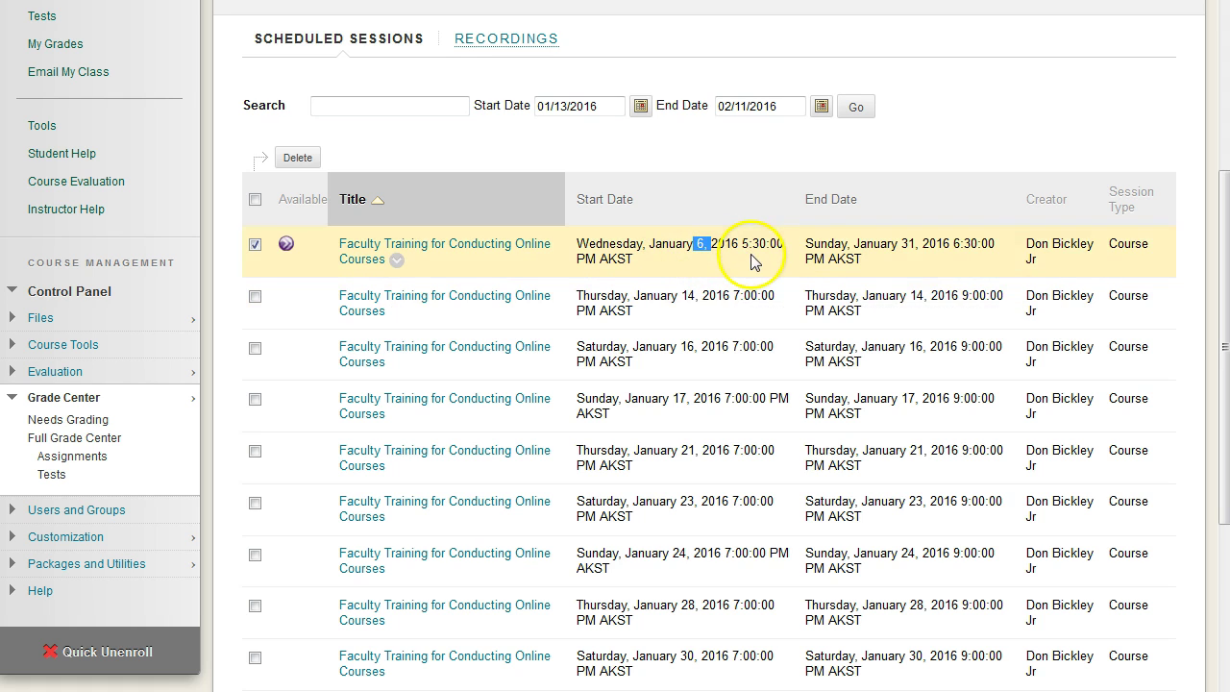
{"action": "left_click_drag", "start_coordinate": [910, 244], "coordinate": [934, 245]}
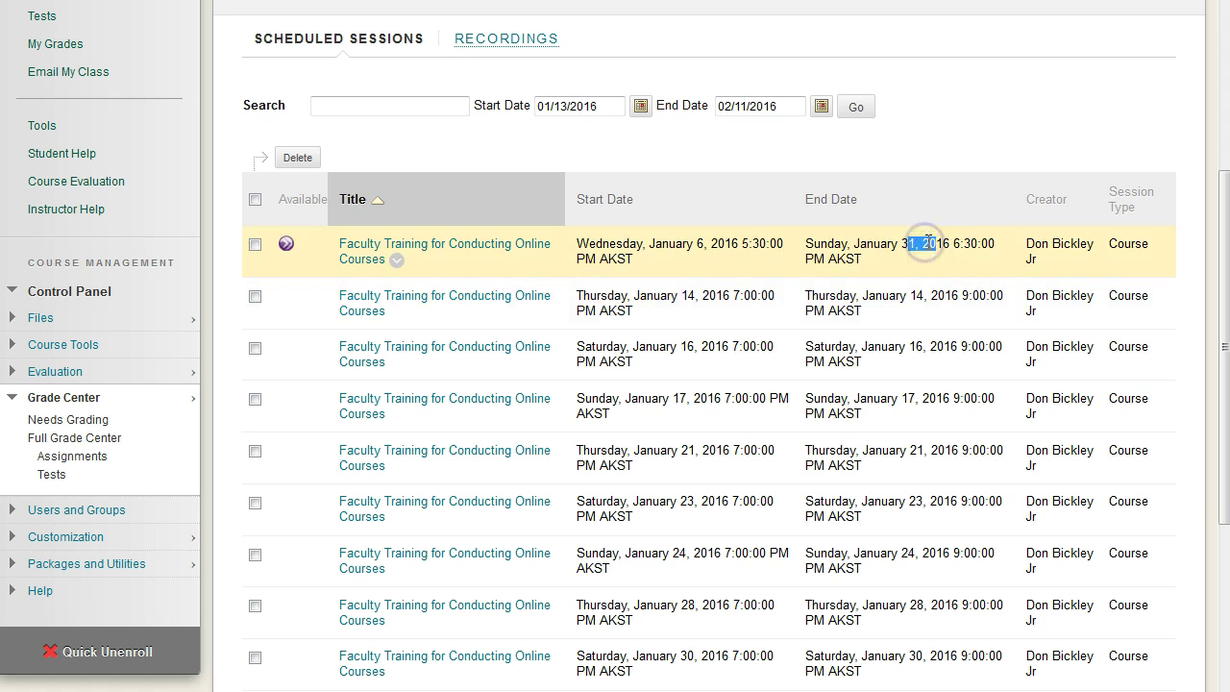
{"action": "left_click", "coordinate": [924, 244]}
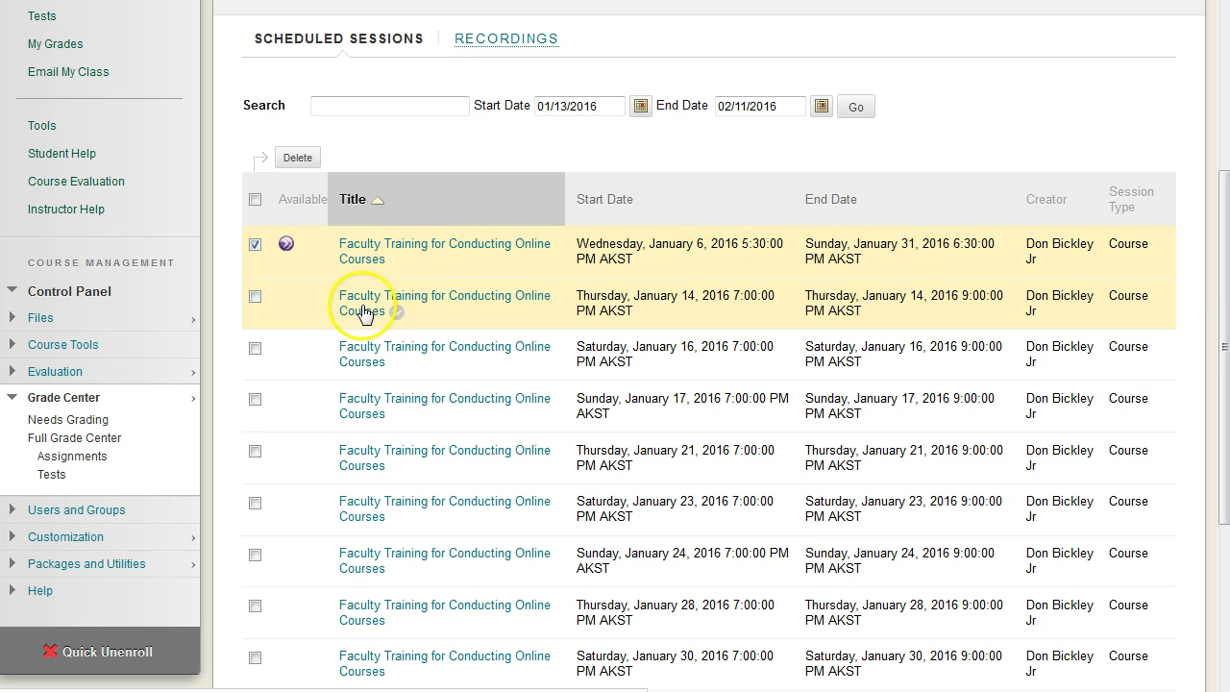
{"action": "left_click", "coordinate": [509, 325]}
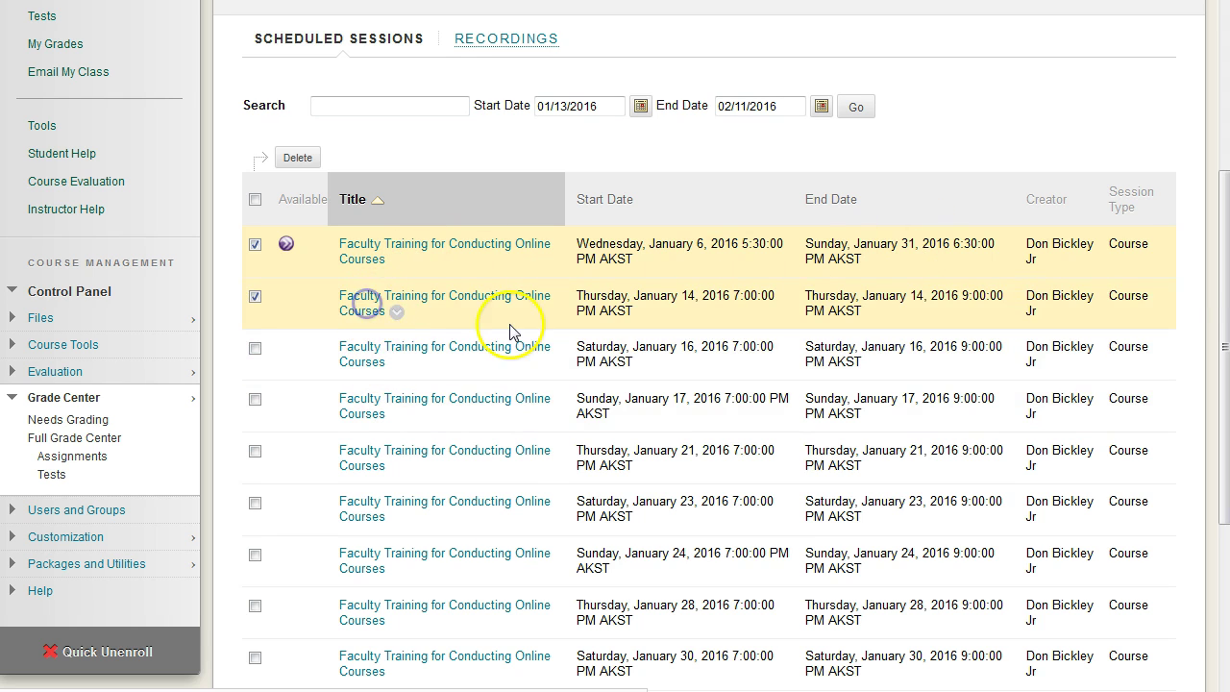
{"action": "left_click", "coordinate": [389, 299]}
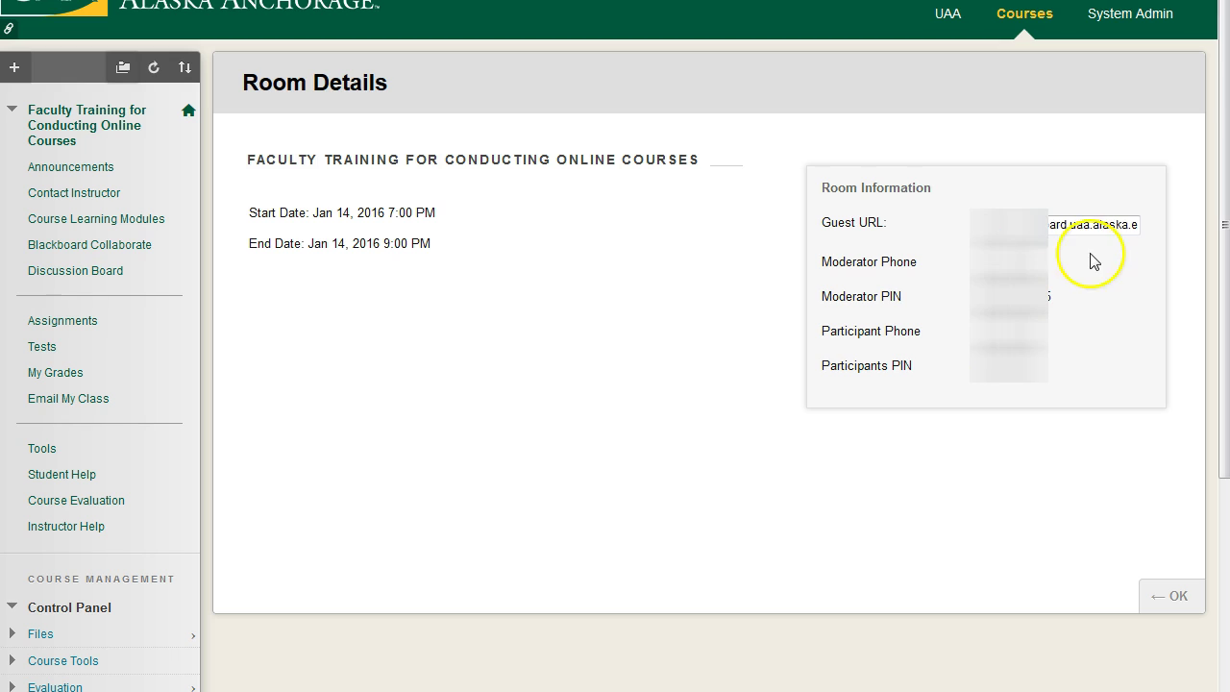
{"action": "left_click_drag", "start_coordinate": [823, 187], "coordinate": [1186, 225]}
{"action": "left_click", "coordinate": [979, 187]}
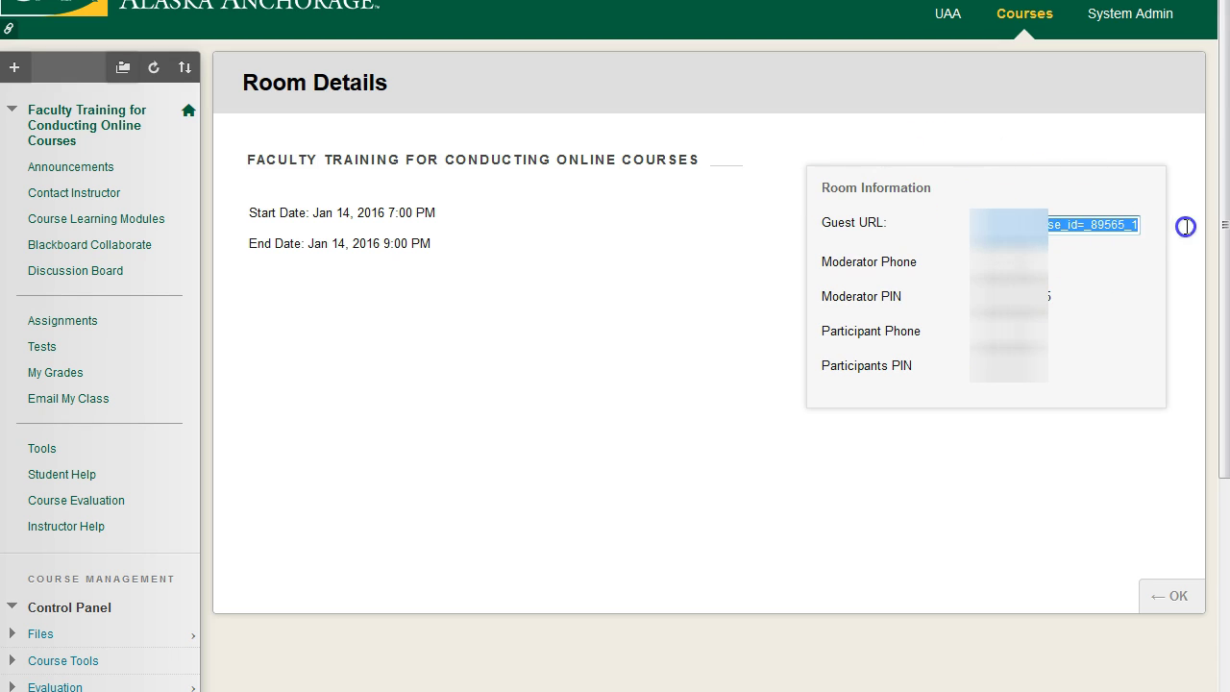
{"action": "double_click", "coordinate": [1109, 232]}
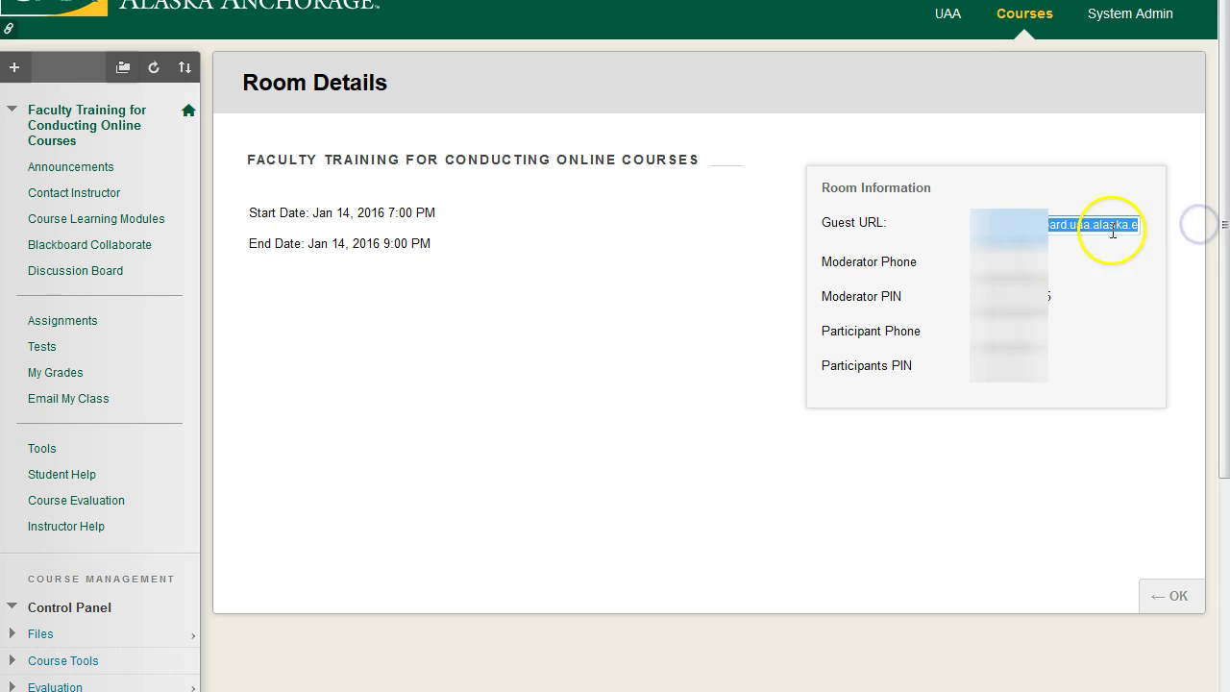
{"action": "double_click", "coordinate": [1018, 225]}
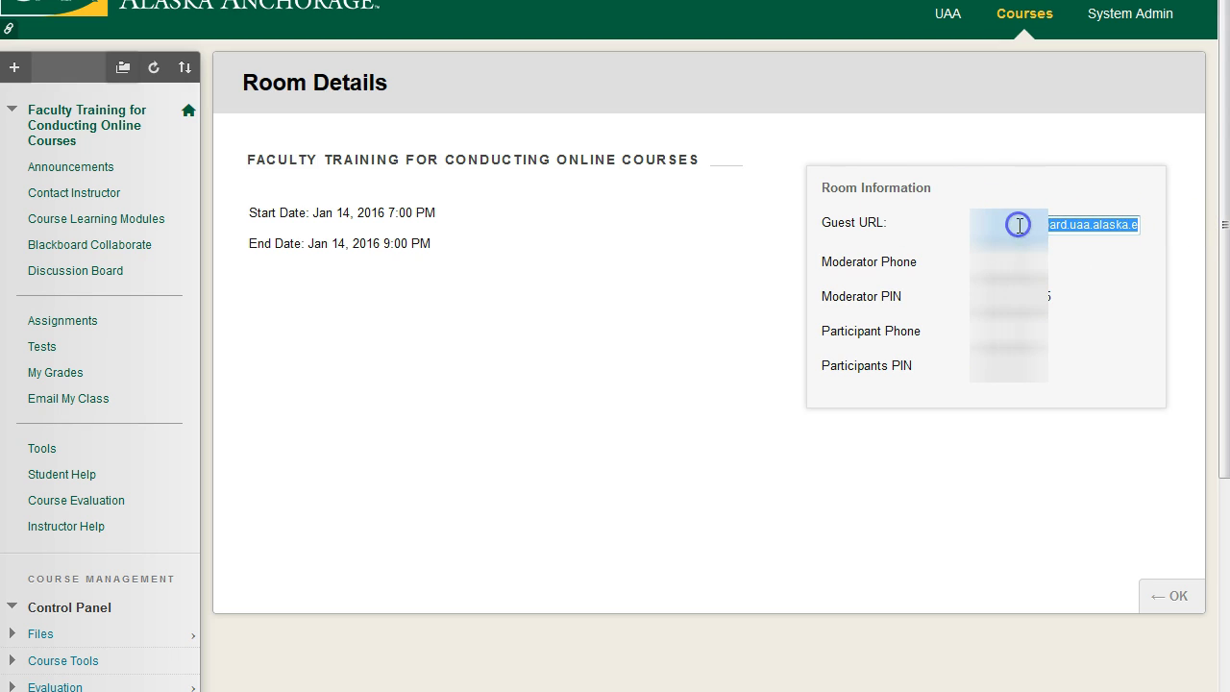
{"action": "left_click", "coordinate": [1057, 259]}
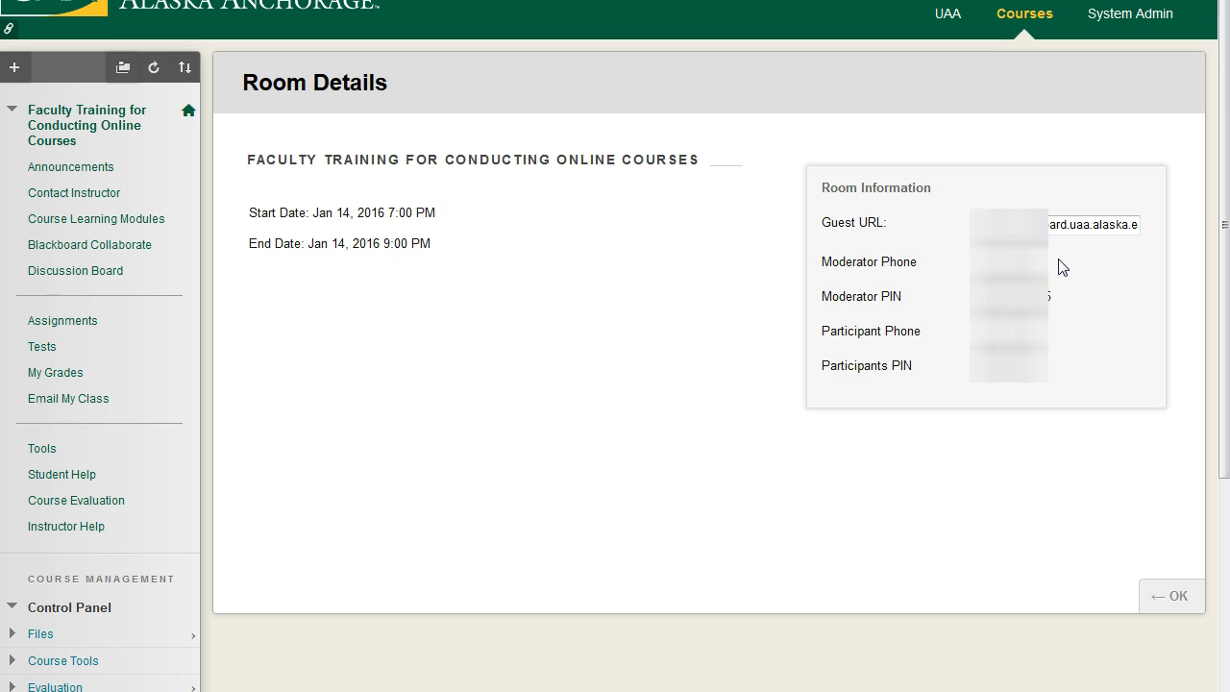
{"action": "left_click_drag", "start_coordinate": [1051, 269], "coordinate": [1094, 261]}
{"action": "double_click", "coordinate": [1035, 288]}
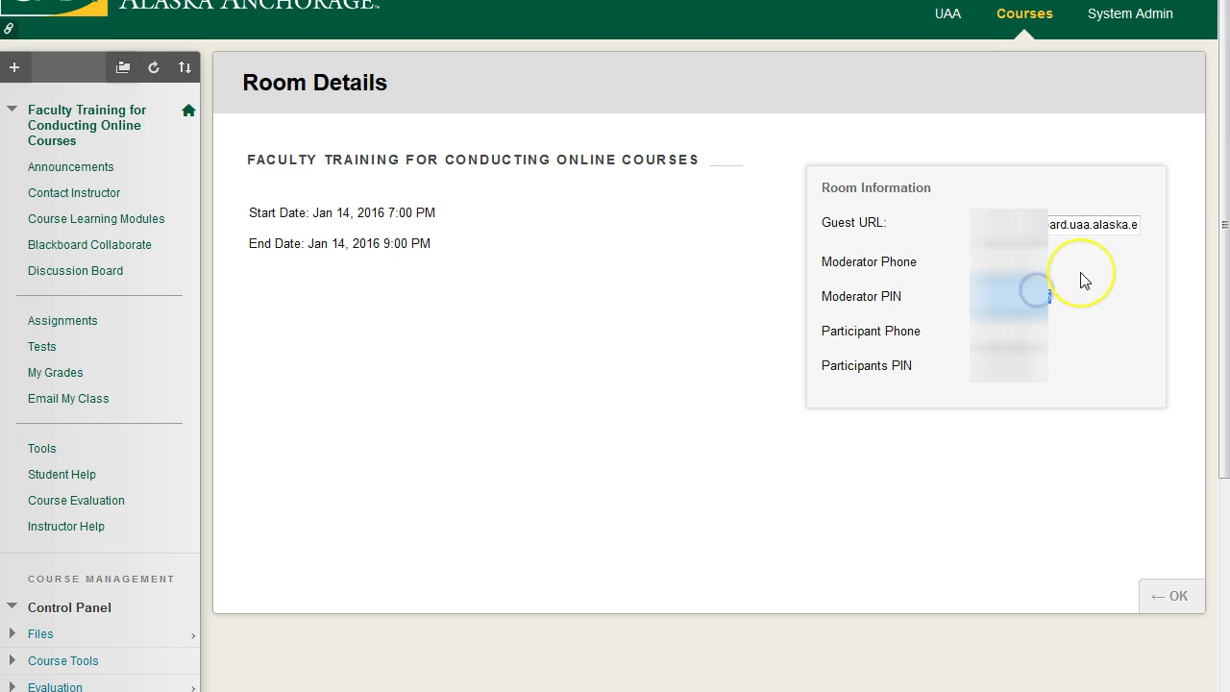
{"action": "left_click", "coordinate": [1083, 302]}
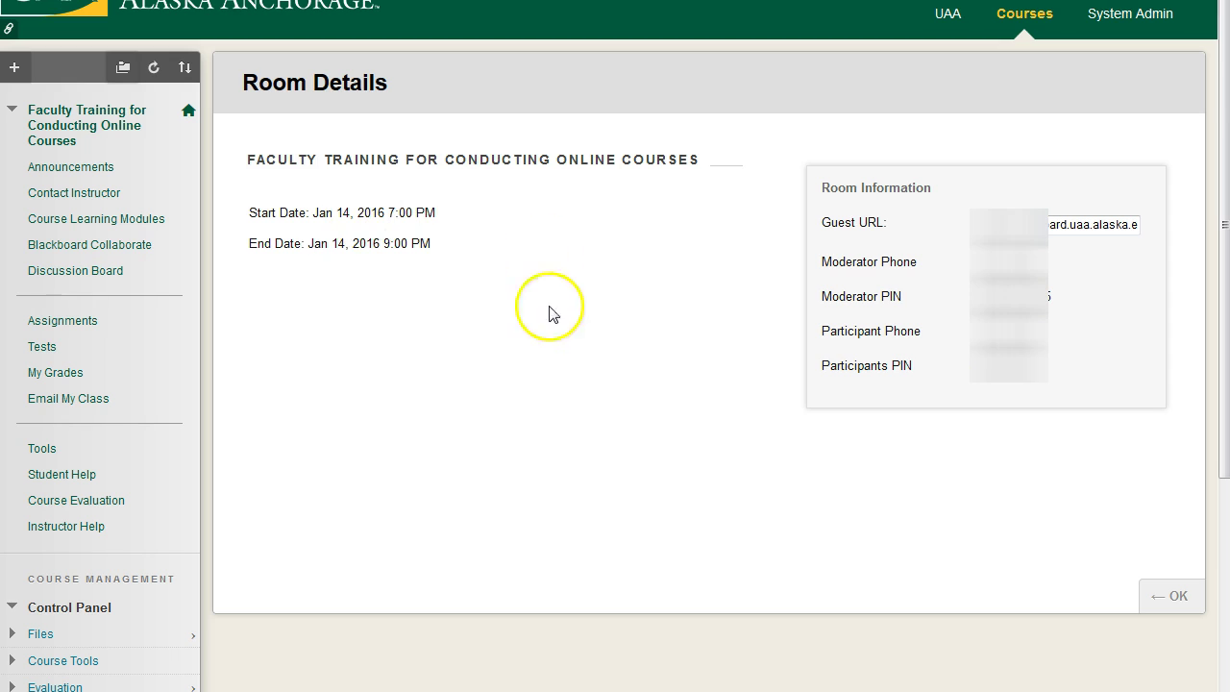
{"action": "left_click", "coordinate": [1184, 614]}
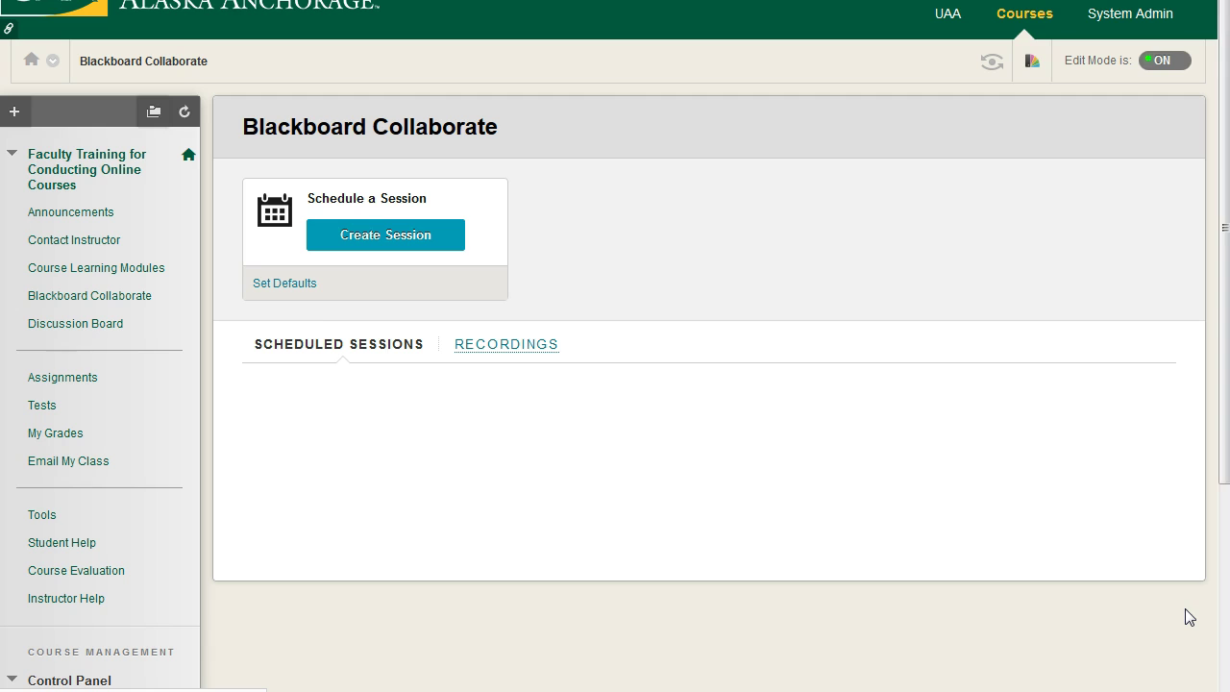
{"action": "scroll", "coordinate": [654, 515], "scroll_direction": "down", "scroll_amount": 2}
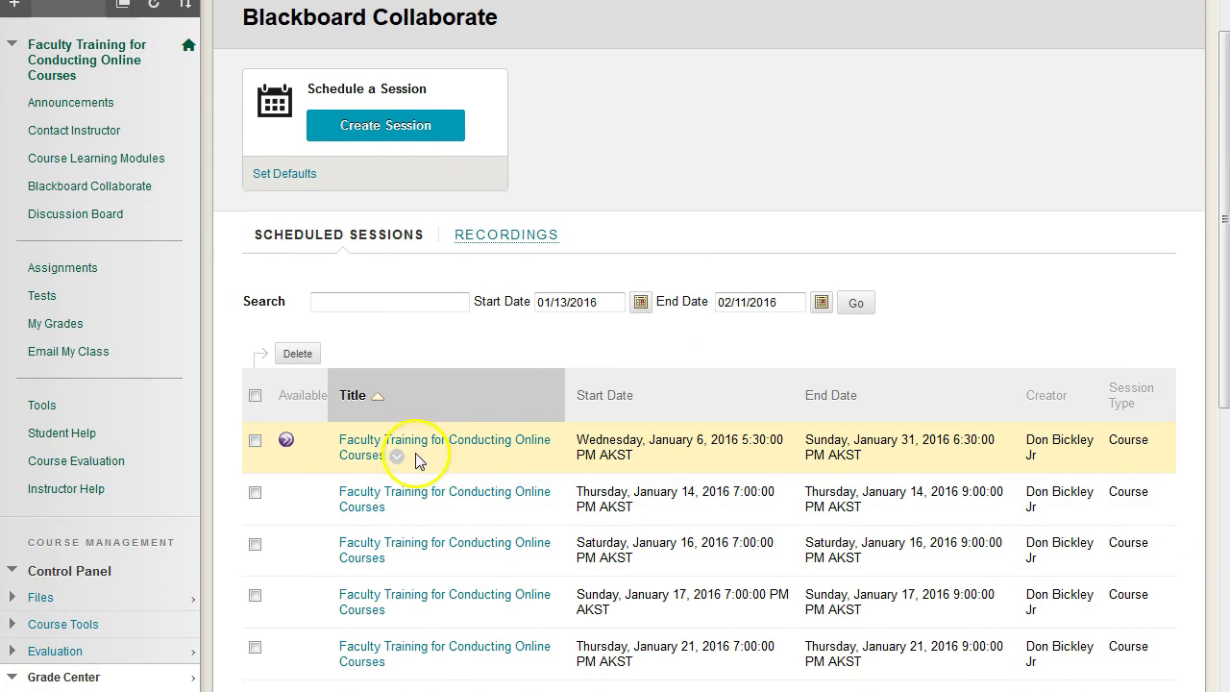
{"action": "left_click", "coordinate": [371, 445]}
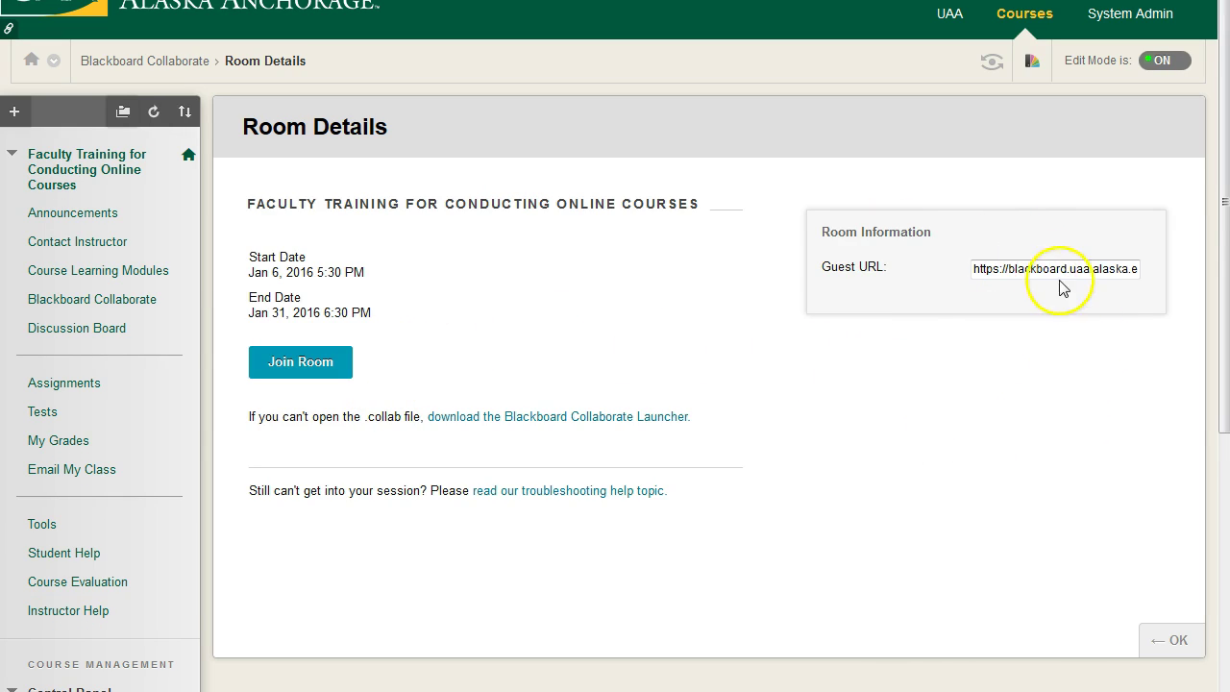
{"action": "left_click", "coordinate": [999, 269]}
{"action": "left_click", "coordinate": [1059, 329]}
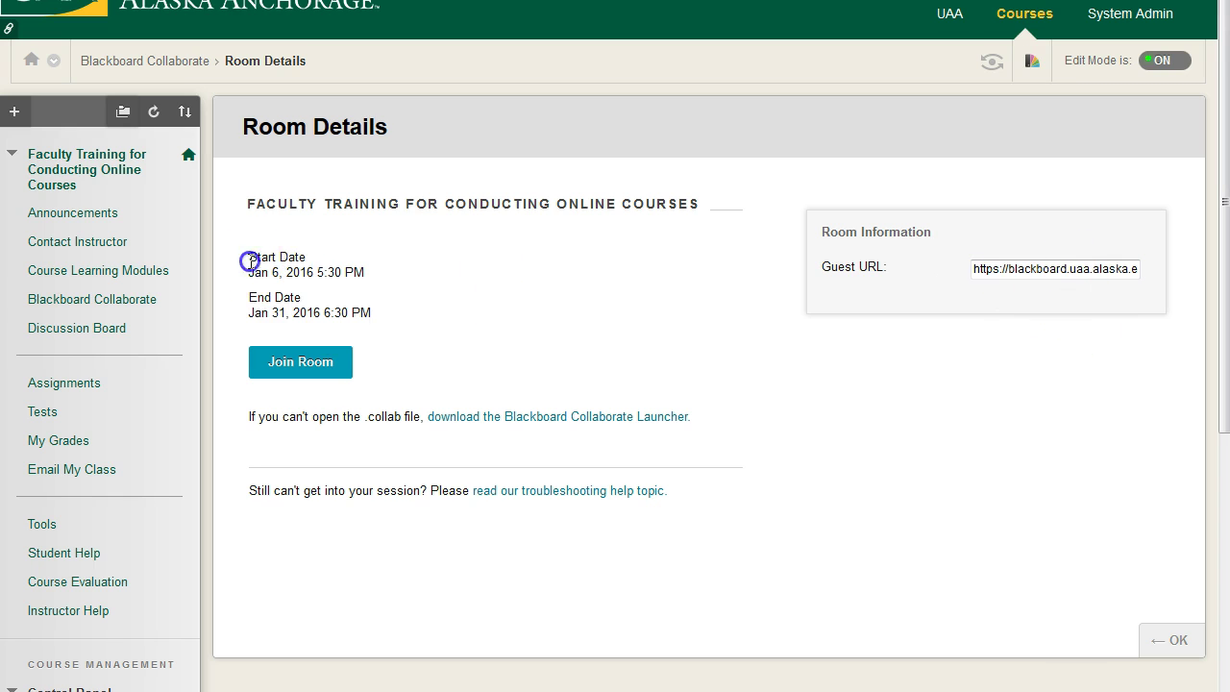
{"action": "left_click_drag", "start_coordinate": [249, 257], "coordinate": [306, 258]}
{"action": "left_click", "coordinate": [284, 297]}
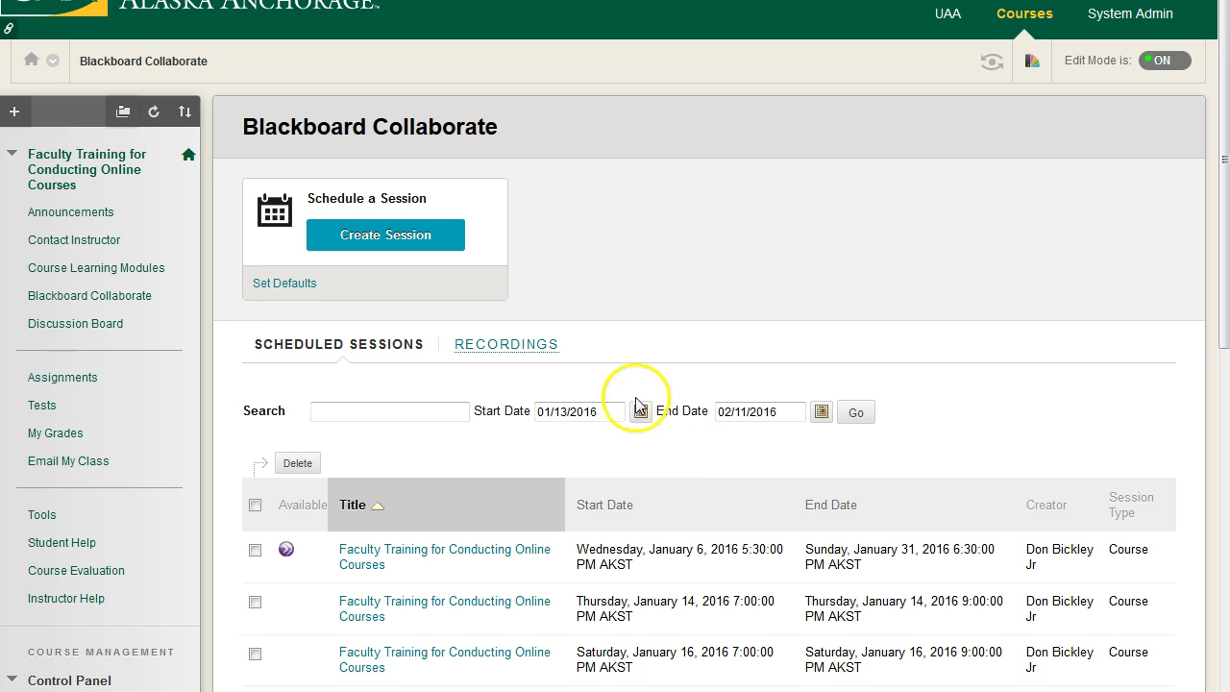
Step: Select every scheduled session except the January 6–31 series
{"action": "scroll", "coordinate": [637, 407], "scroll_direction": "down", "scroll_amount": 2}
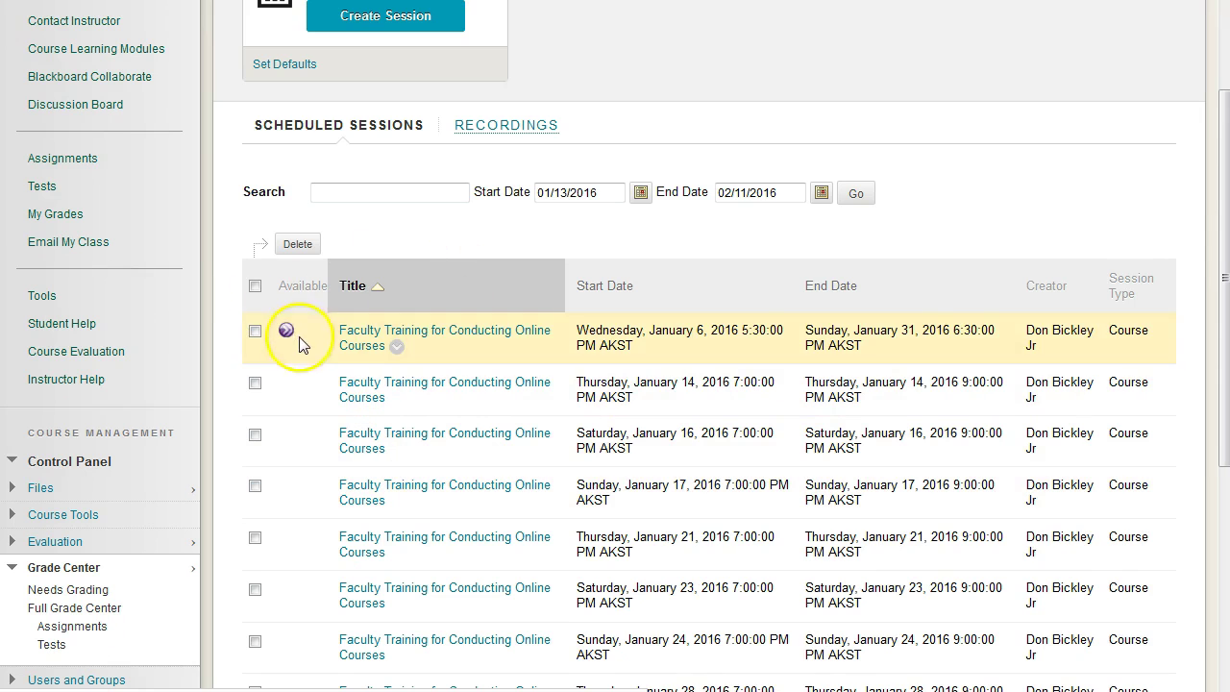
{"action": "left_click", "coordinate": [254, 286]}
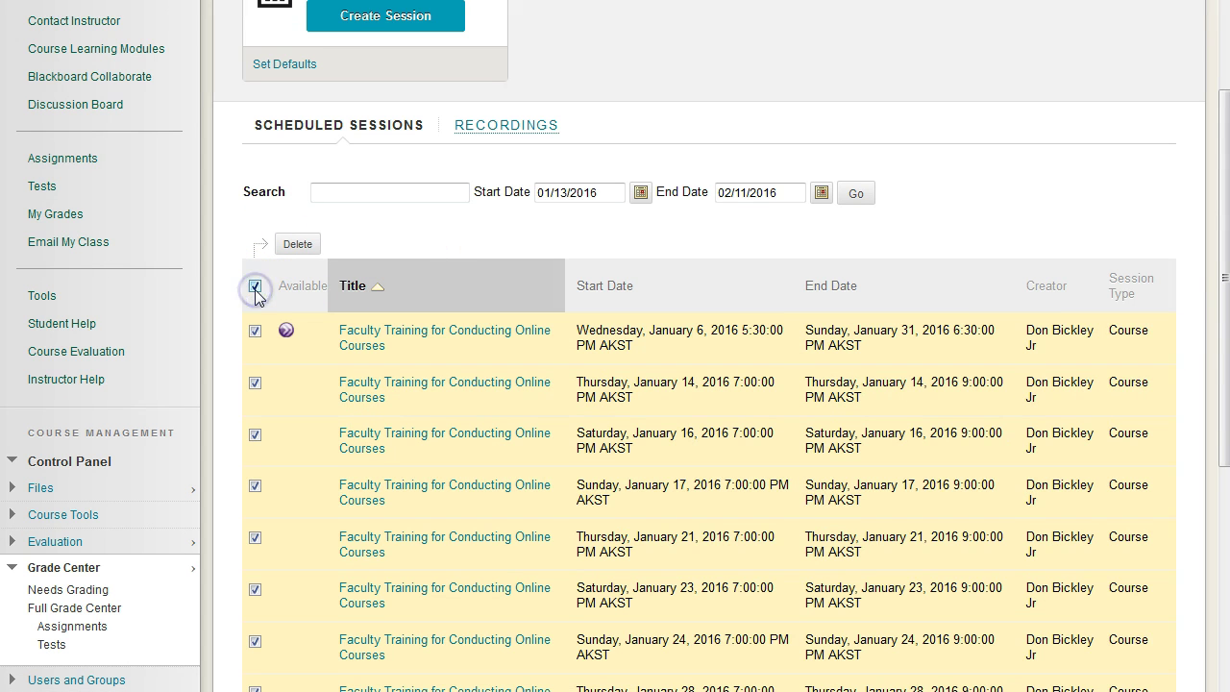
{"action": "scroll", "coordinate": [443, 365], "scroll_direction": "down", "scroll_amount": 1}
{"action": "scroll", "coordinate": [470, 502], "scroll_direction": "down", "scroll_amount": 3}
{"action": "scroll", "coordinate": [471, 490], "scroll_direction": "up", "scroll_amount": 3}
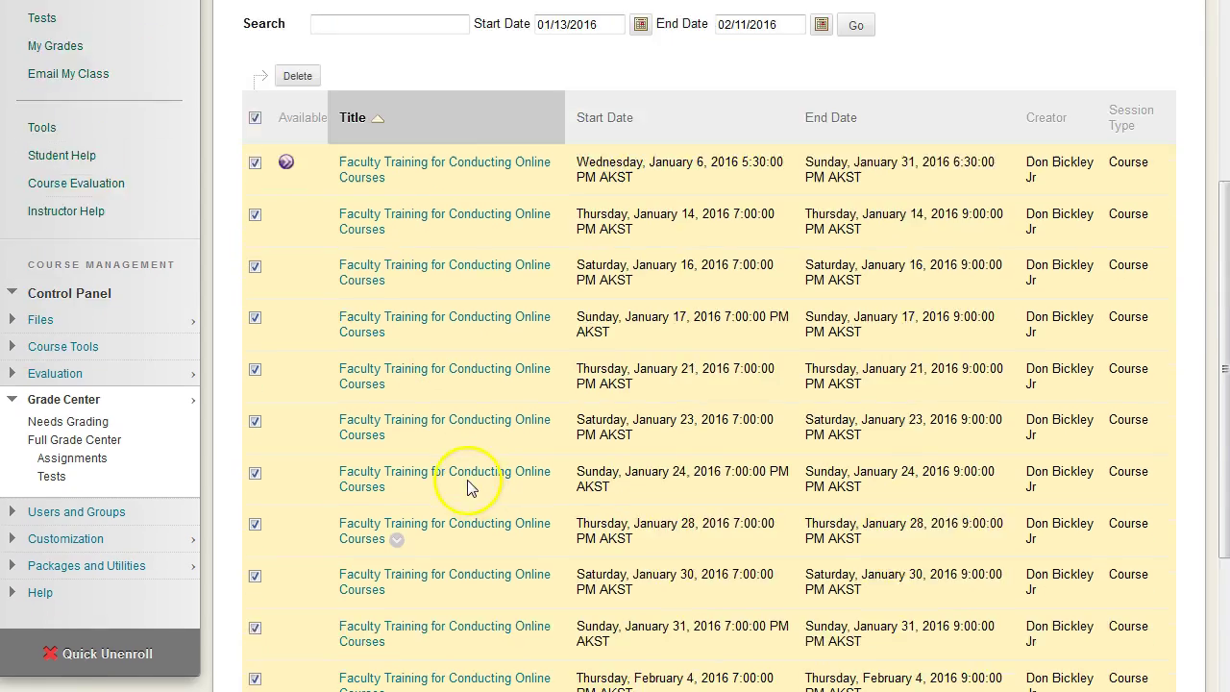
{"action": "left_click", "coordinate": [255, 246]}
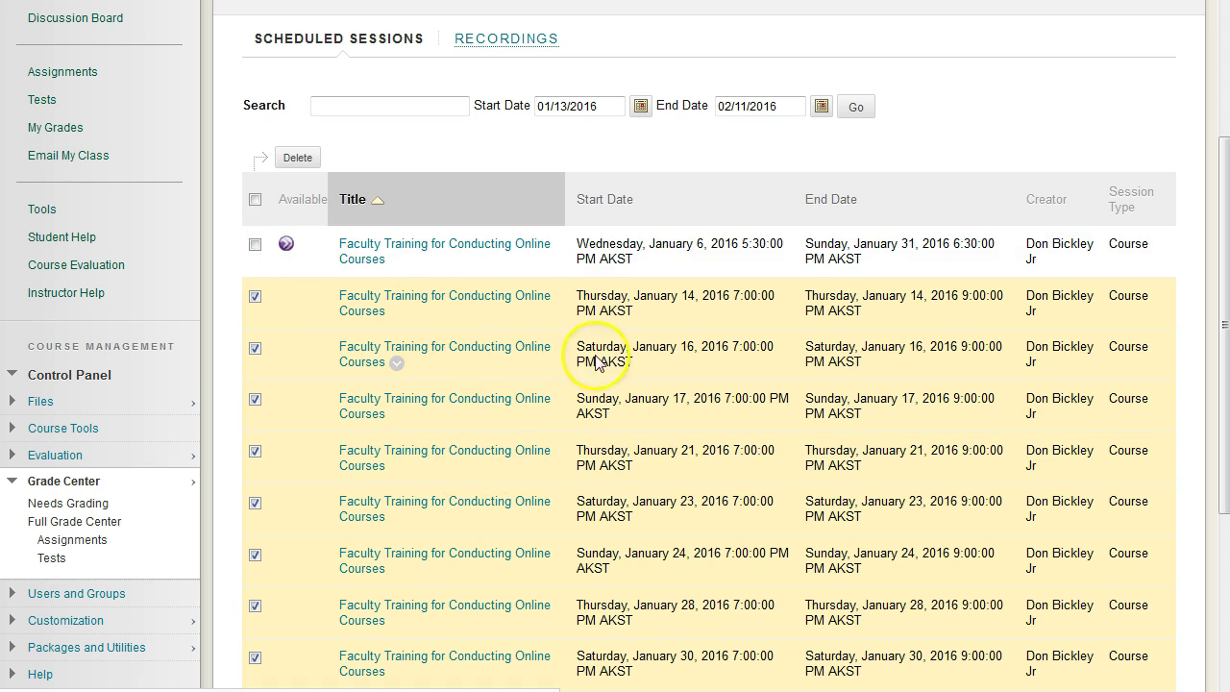
Step: Delete the thirteen selected sessions and confirm the deletion
{"action": "scroll", "coordinate": [480, 402], "scroll_direction": "down", "scroll_amount": 3}
{"action": "scroll", "coordinate": [330, 412], "scroll_direction": "up", "scroll_amount": 2}
{"action": "scroll", "coordinate": [297, 610], "scroll_direction": "down", "scroll_amount": 2}
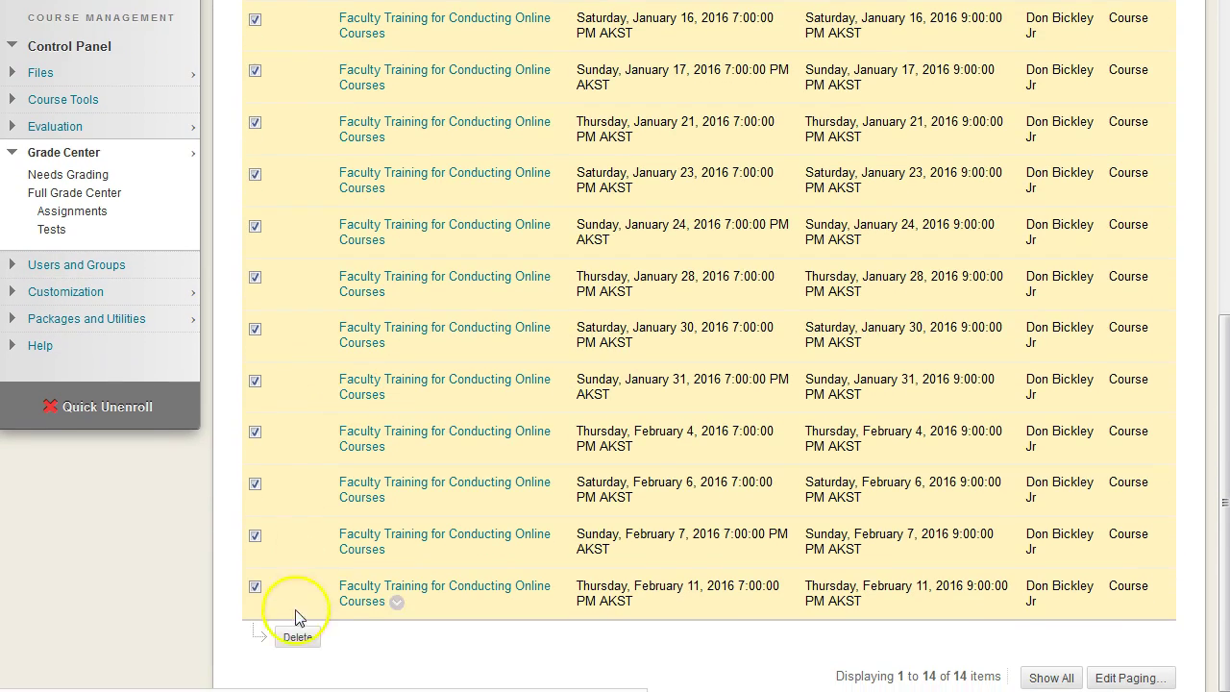
{"action": "left_click", "coordinate": [285, 641]}
{"action": "scroll", "coordinate": [284, 641], "scroll_direction": "up", "scroll_amount": 2}
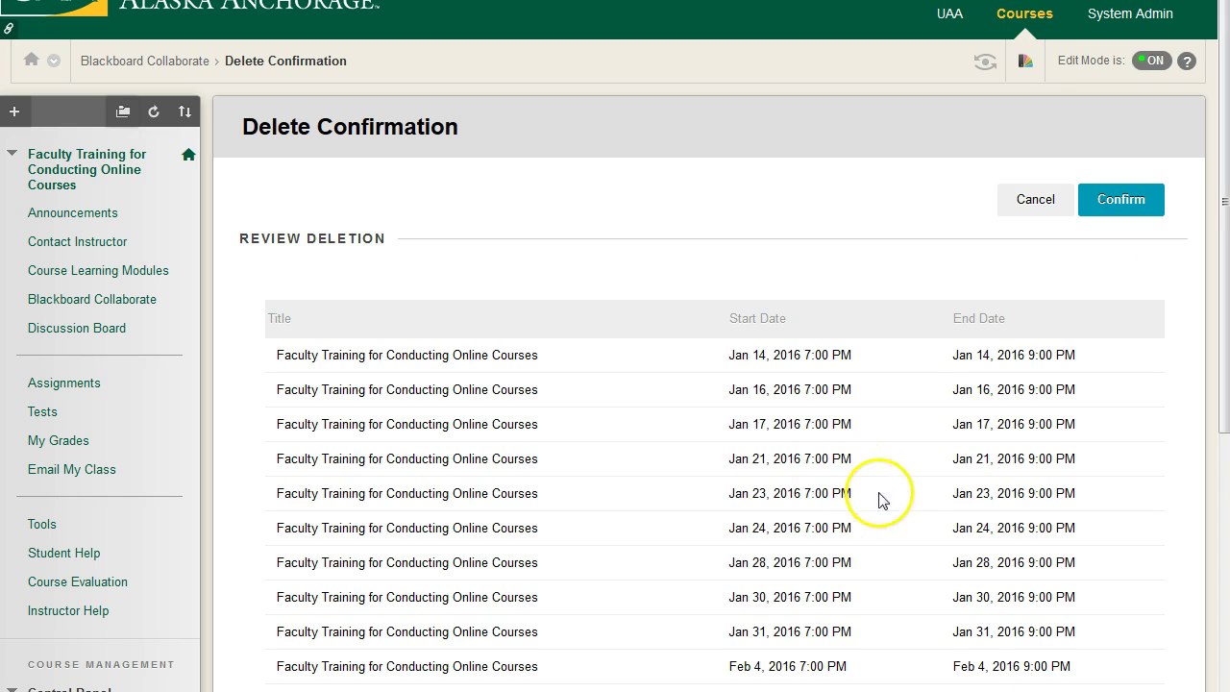
{"action": "scroll", "coordinate": [275, 242], "scroll_direction": "down", "scroll_amount": 4}
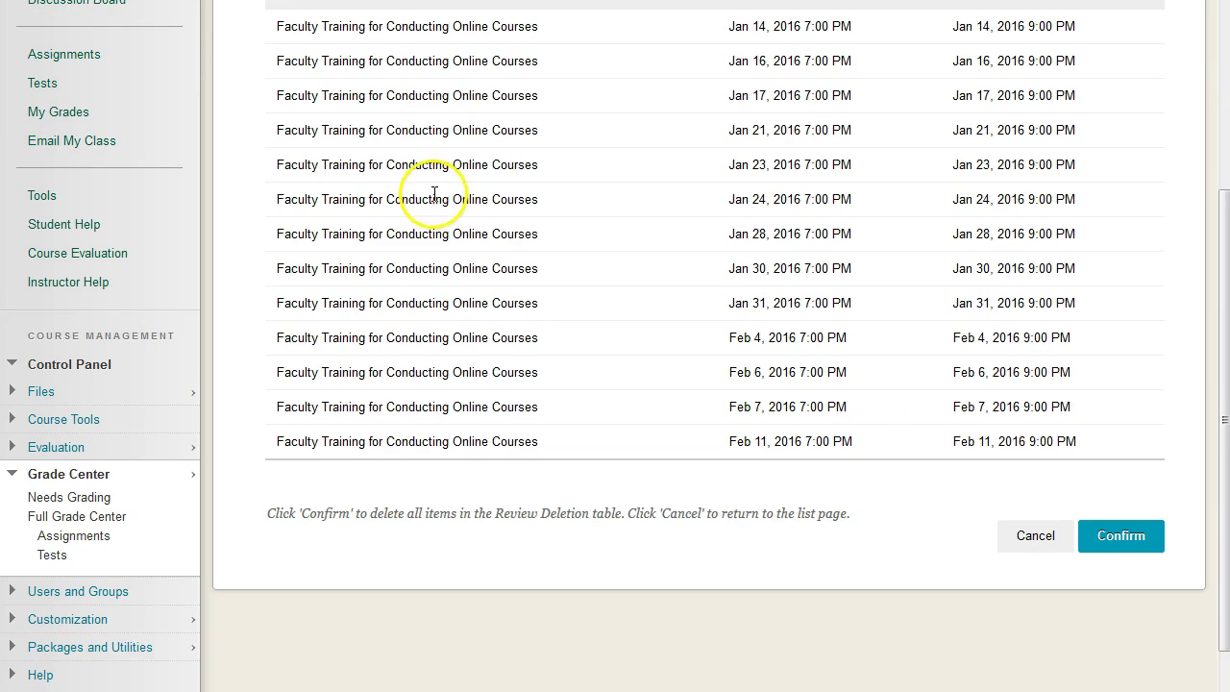
{"action": "scroll", "coordinate": [319, 154], "scroll_direction": "up", "scroll_amount": 1}
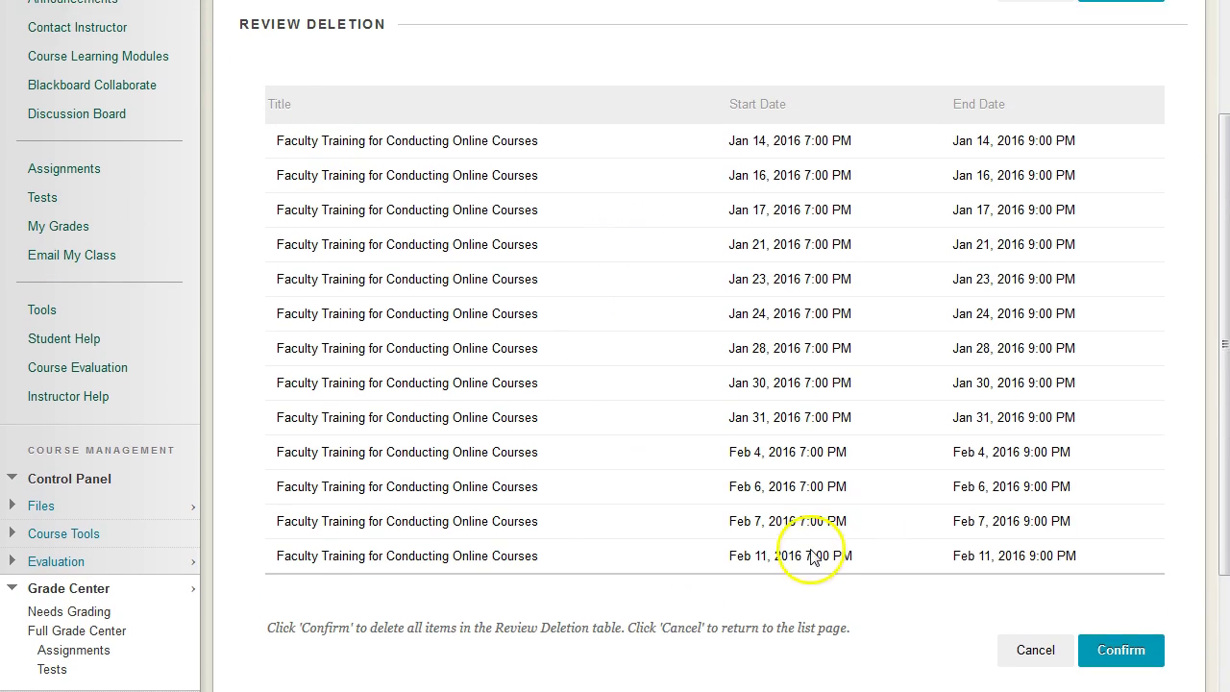
{"action": "scroll", "coordinate": [811, 557], "scroll_direction": "up", "scroll_amount": 3}
{"action": "left_click", "coordinate": [1125, 201]}
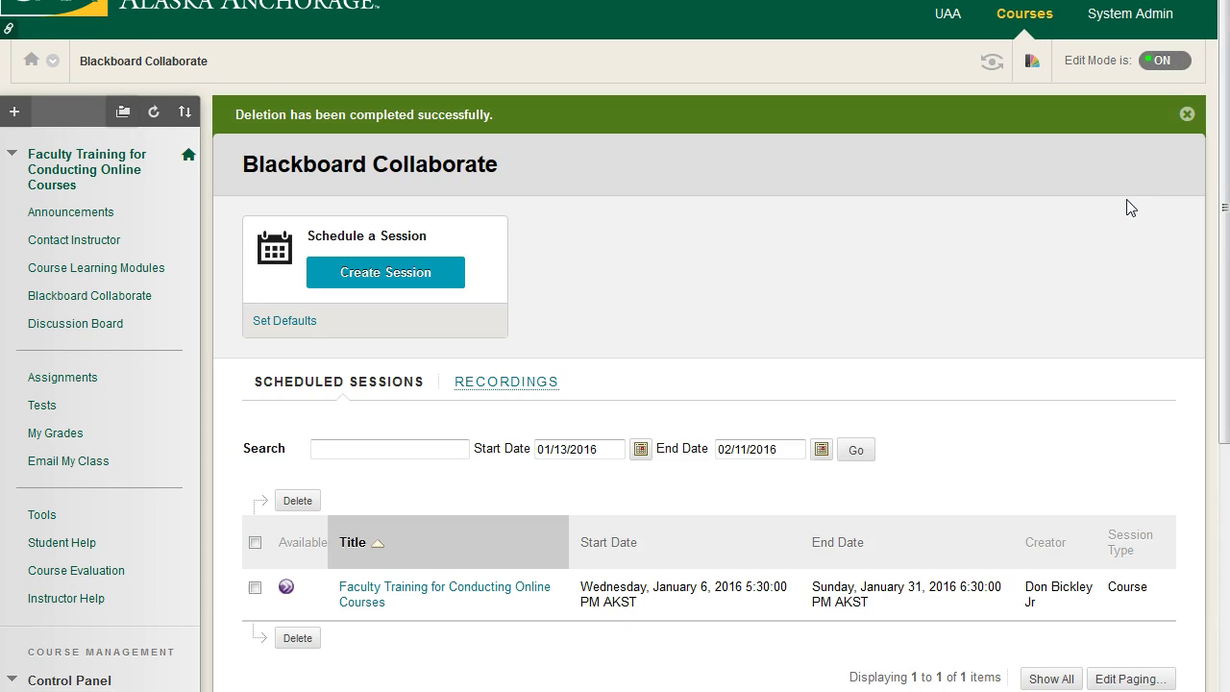
{"action": "left_click", "coordinate": [947, 425]}
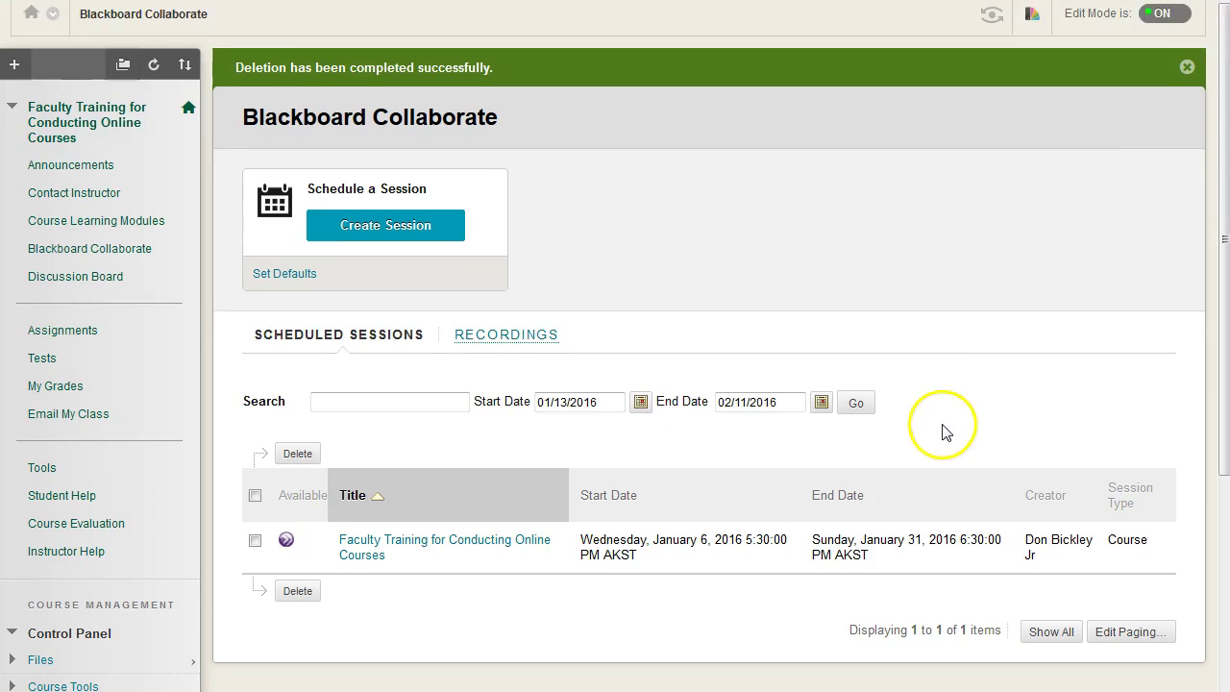
{"action": "scroll", "coordinate": [951, 437], "scroll_direction": "down", "scroll_amount": 2}
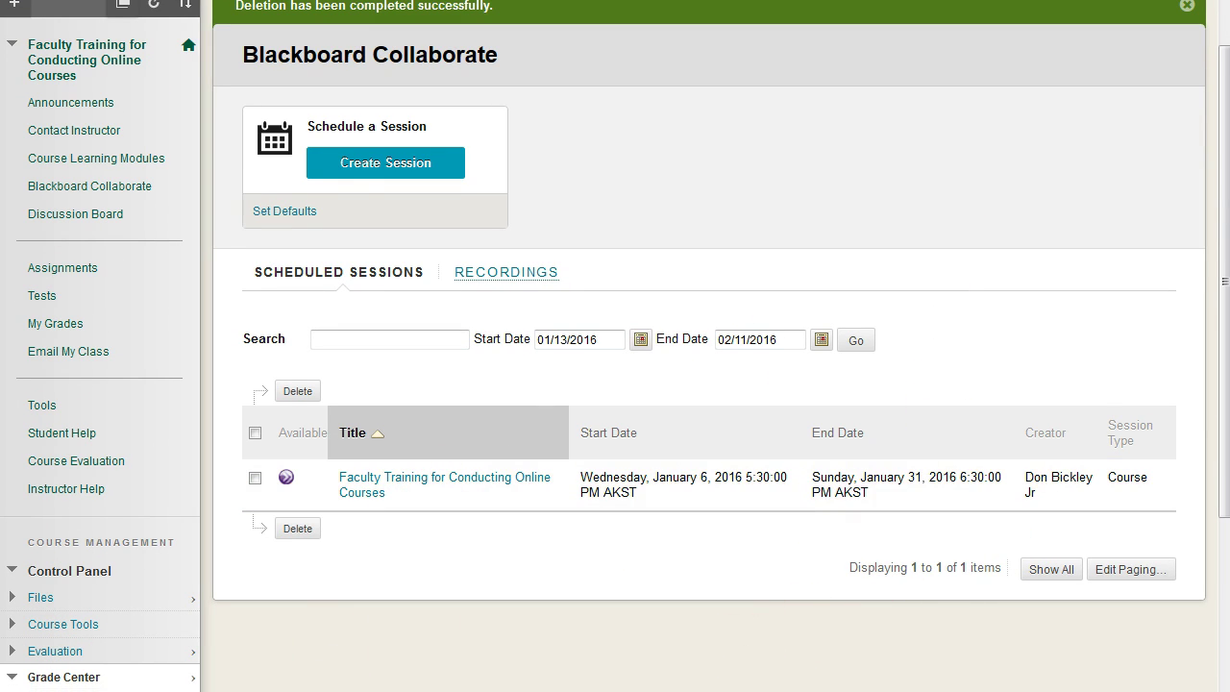
Step: Show the Recordings tab, which lists no recordings for 12/15/2015–01/13/2016
{"action": "left_click", "coordinate": [528, 276]}
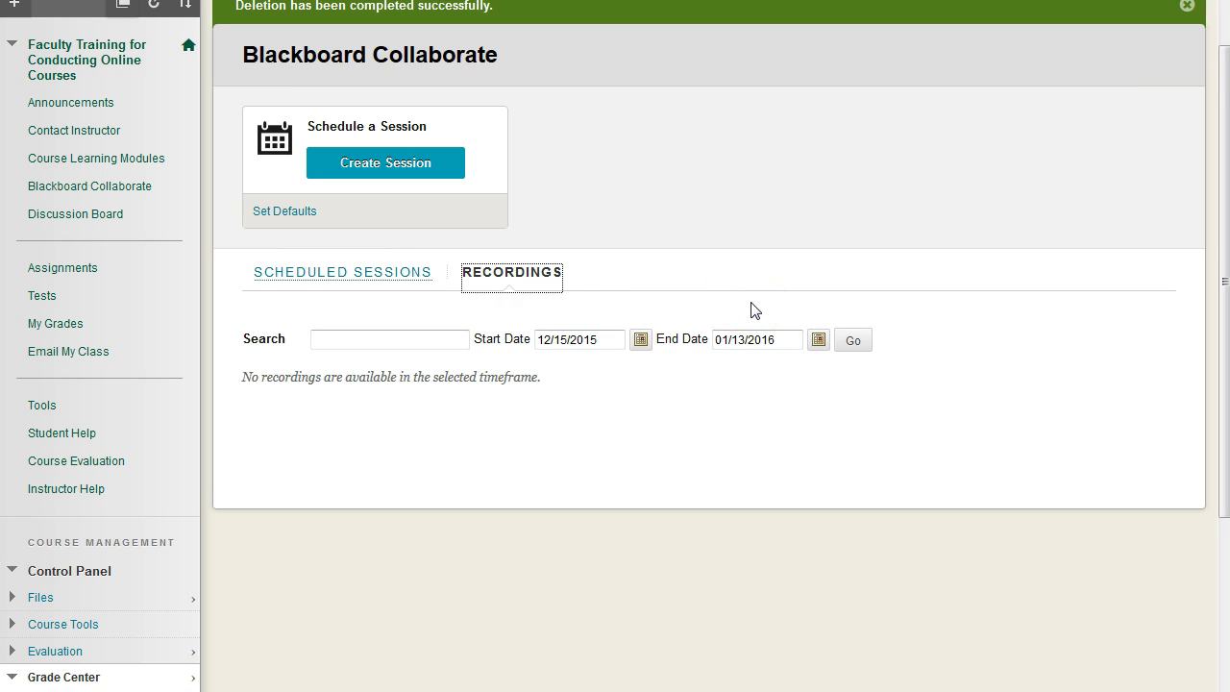